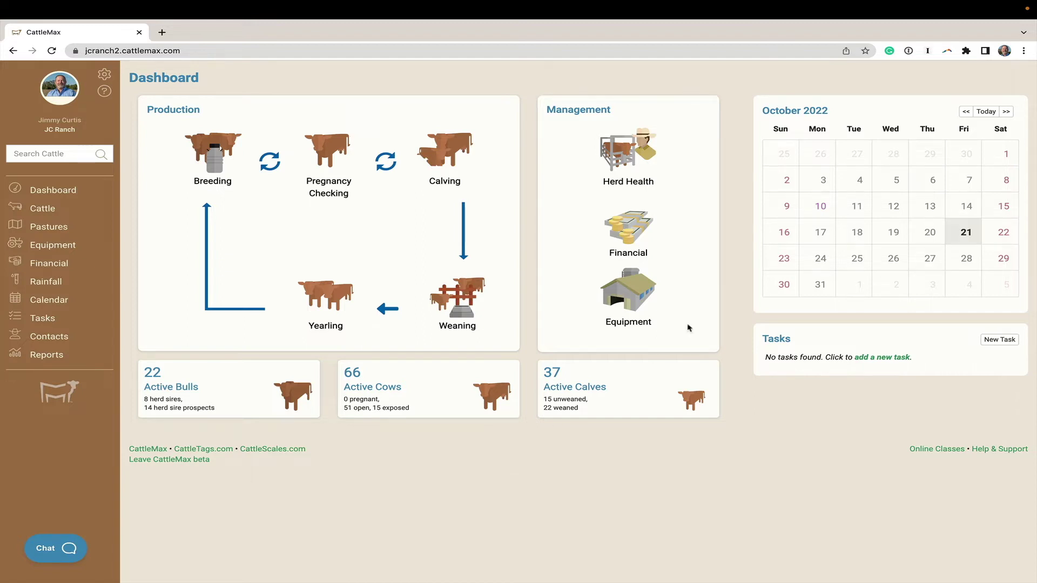
- Start a new herd health preset treatment named LongRange, with medication LongRange and category Dewormer
left_click(615, 165)
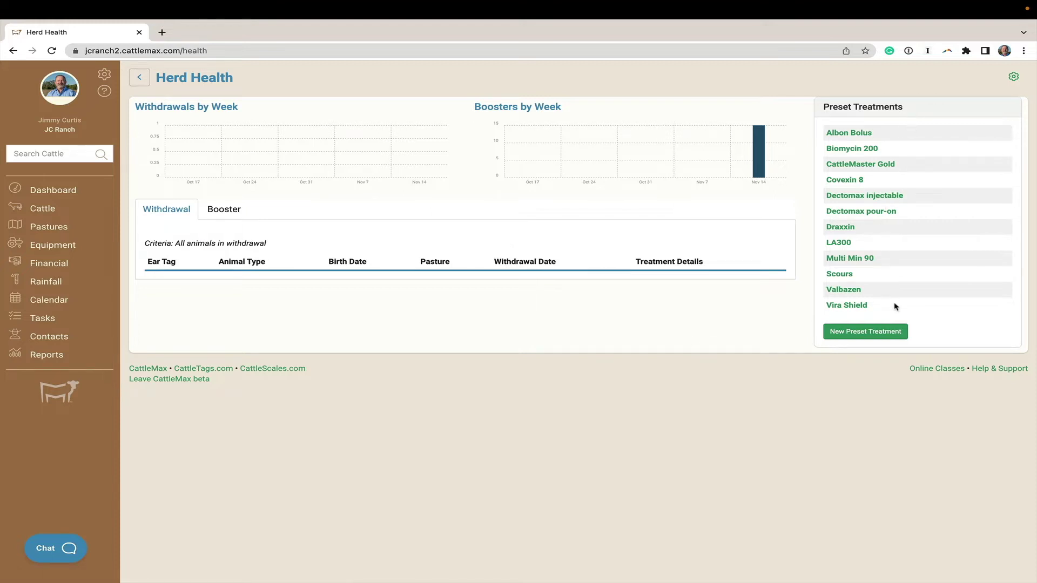
left_click(867, 331)
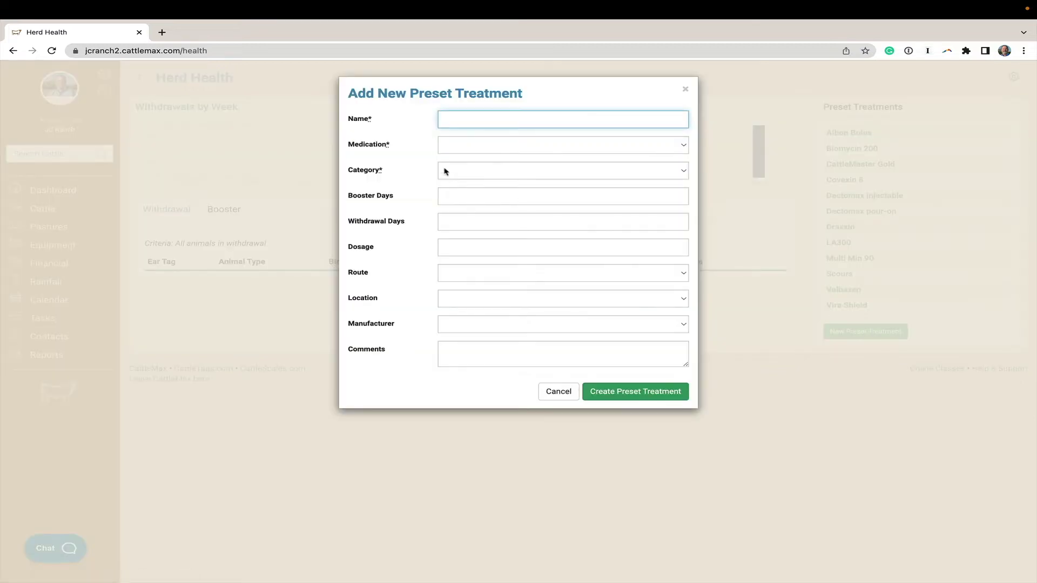
type("LongRange")
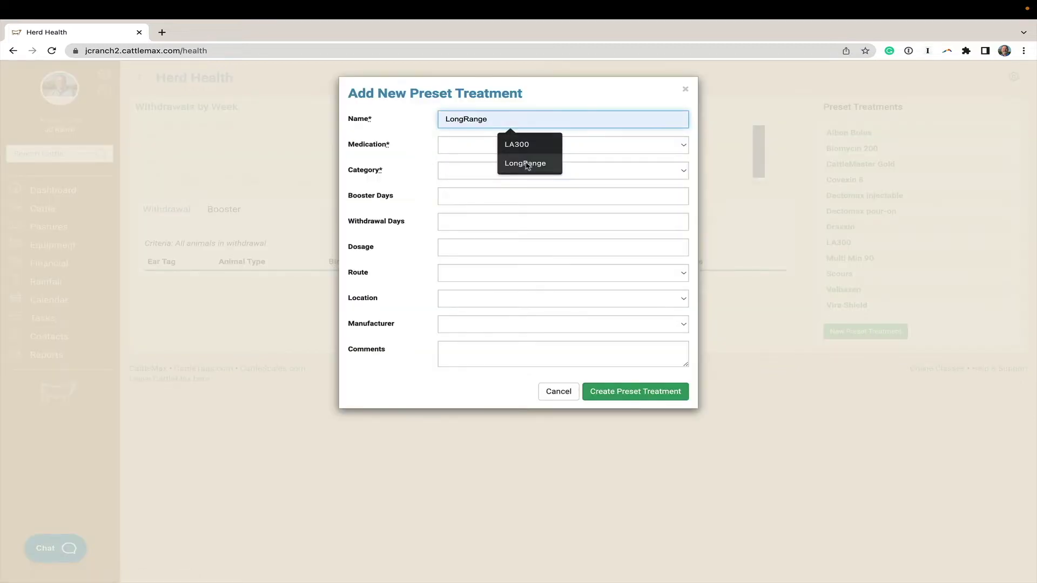
left_click(527, 163)
left_click(472, 147)
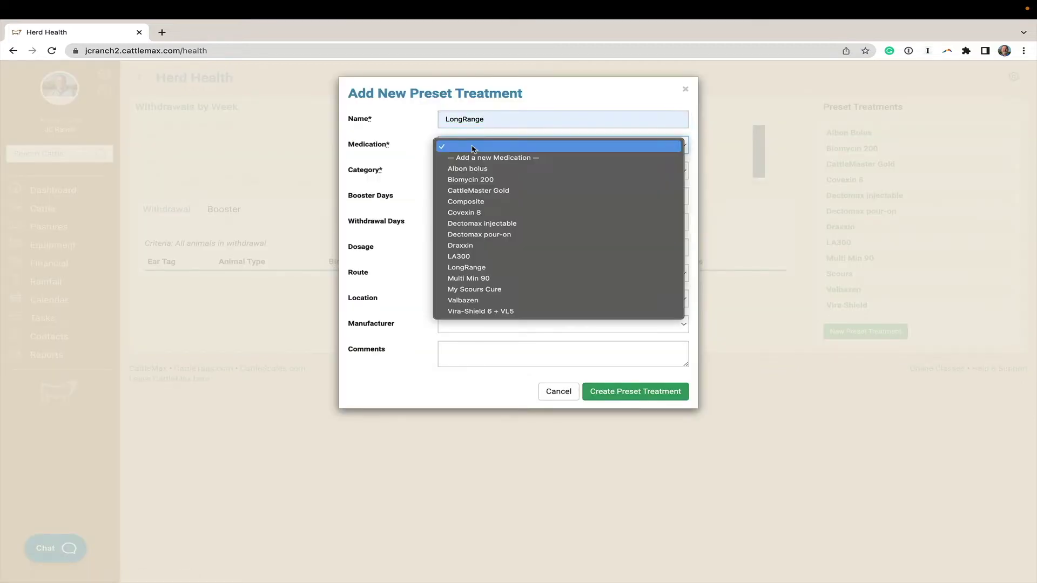
left_click(467, 267)
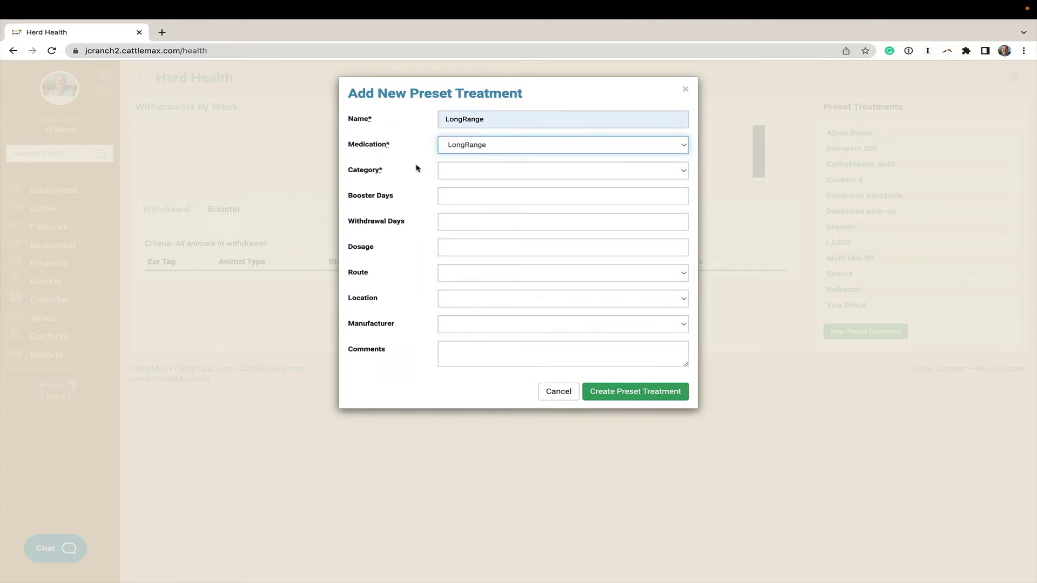
left_click(477, 175)
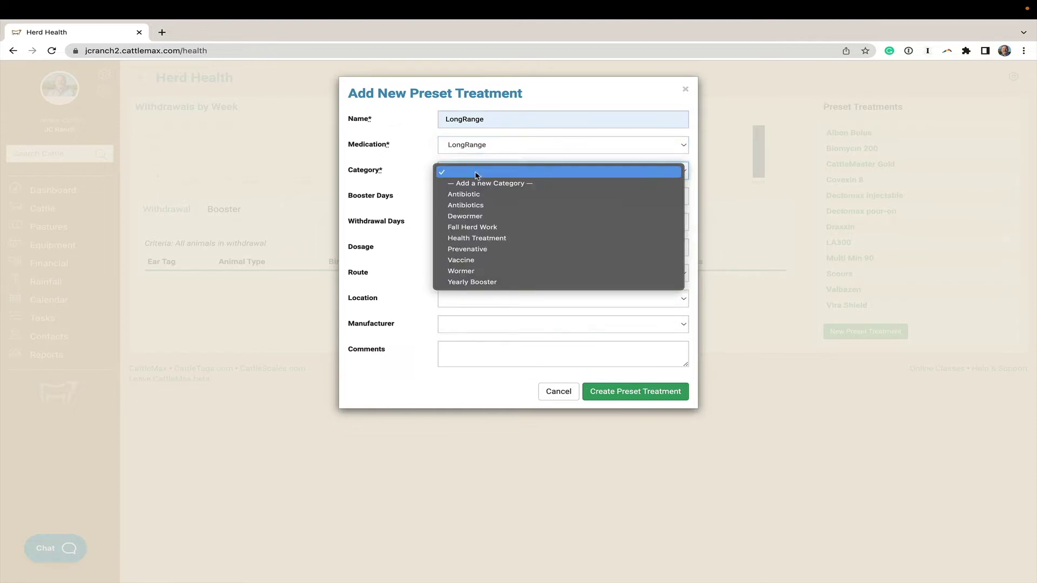
left_click(477, 218)
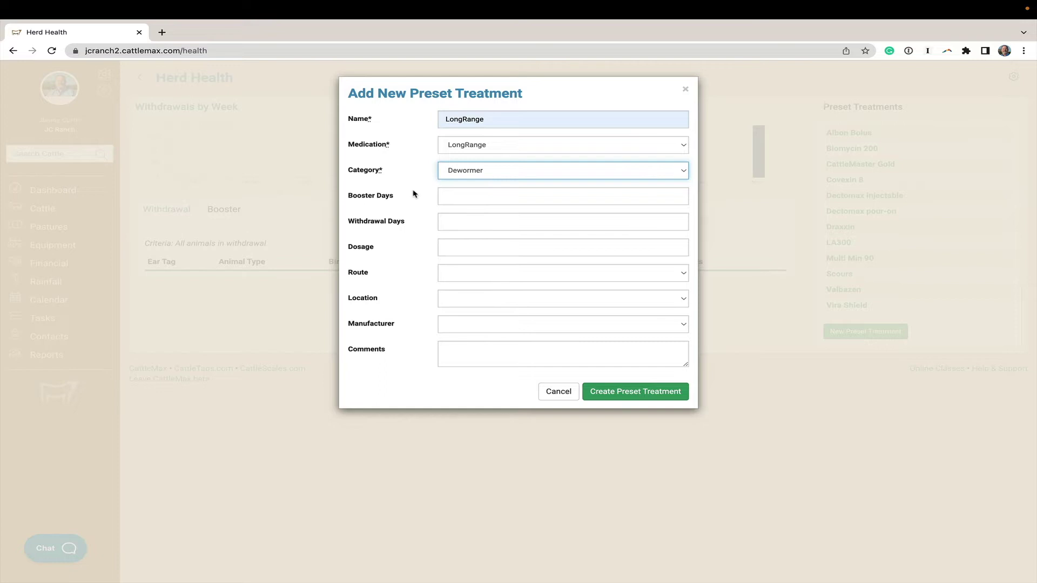
- Set the preset treatment's withdrawal period to 48 days and its dosage to 1ml per 110 lbs
left_click(460, 224)
type("48")
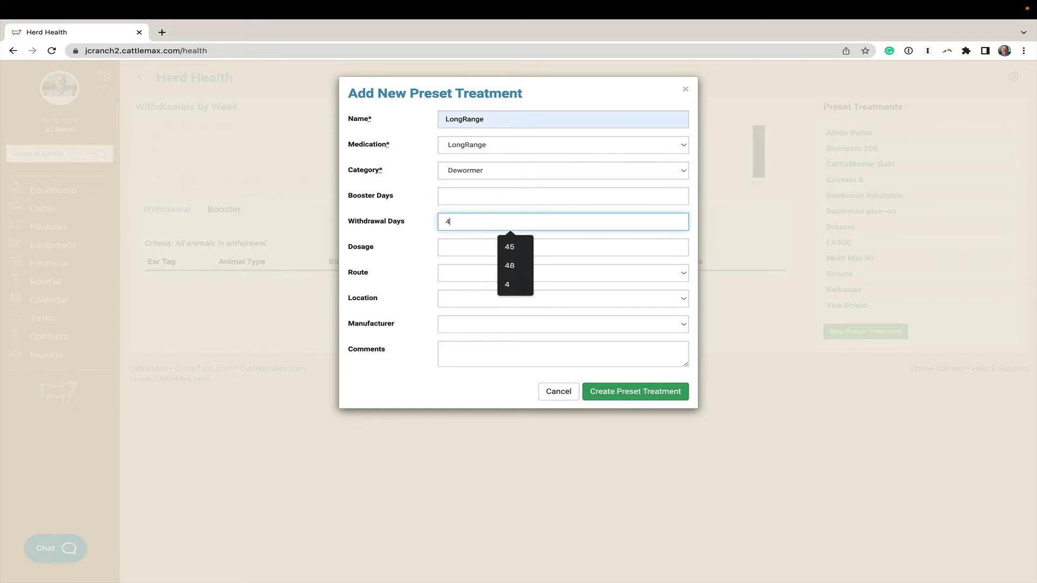
left_click(459, 248)
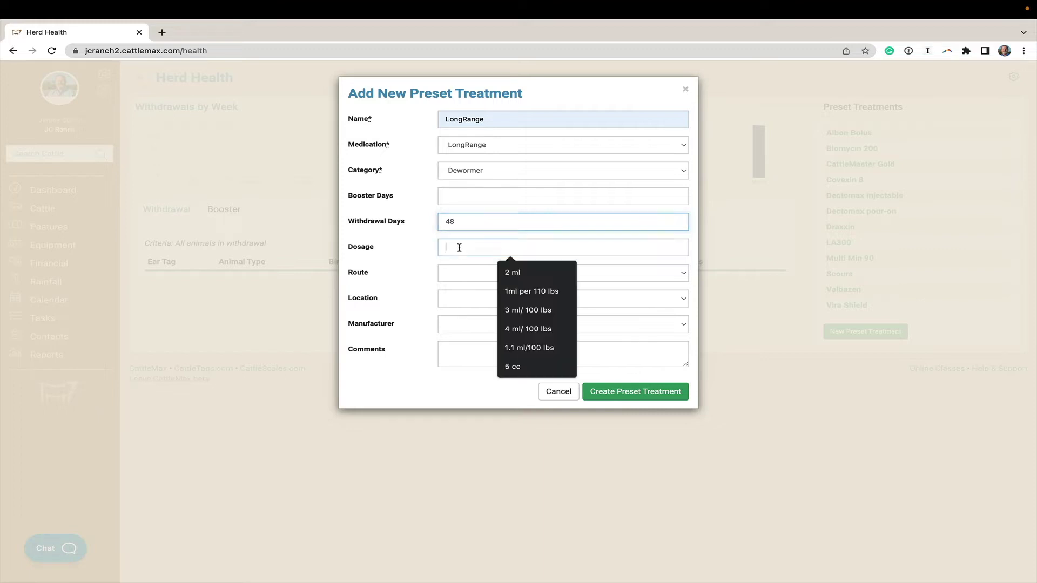
left_click(521, 293)
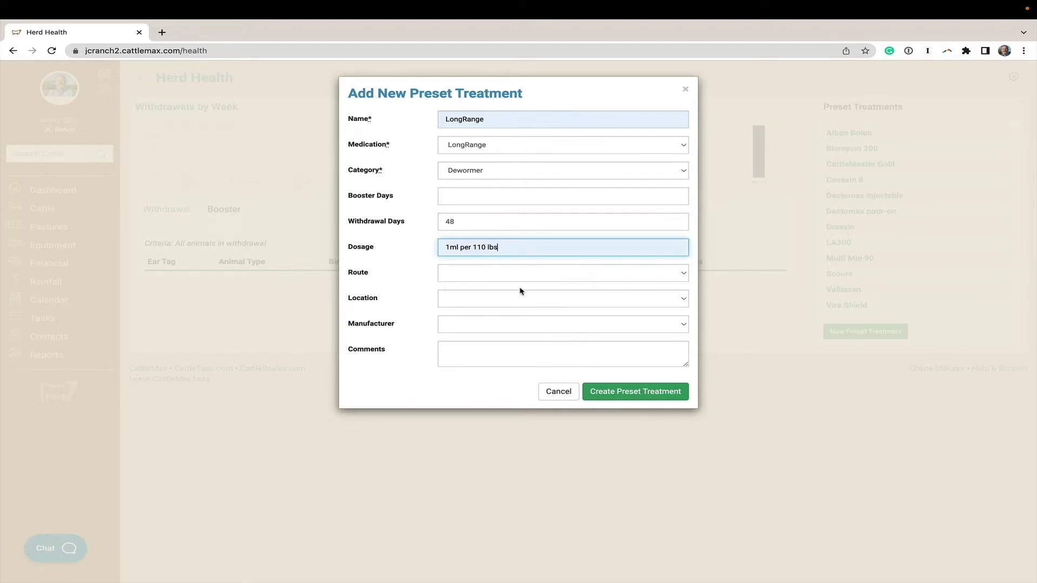
- Set the route to Subcutaneous, location to Lower Left Neck and manufacturer to Boehringer Ingelheim, and create the preset treatment
left_click(529, 278)
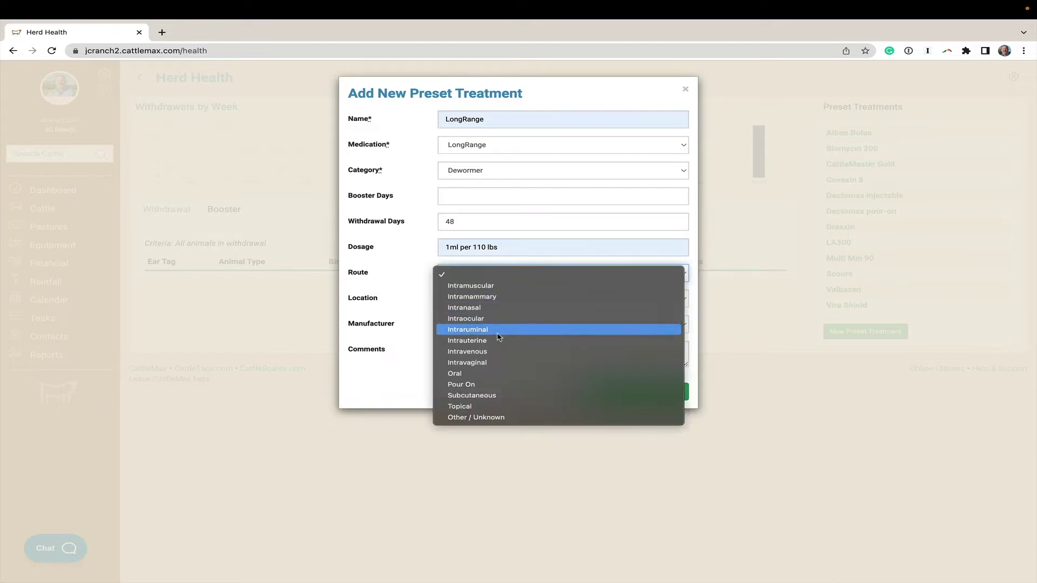
left_click(491, 397)
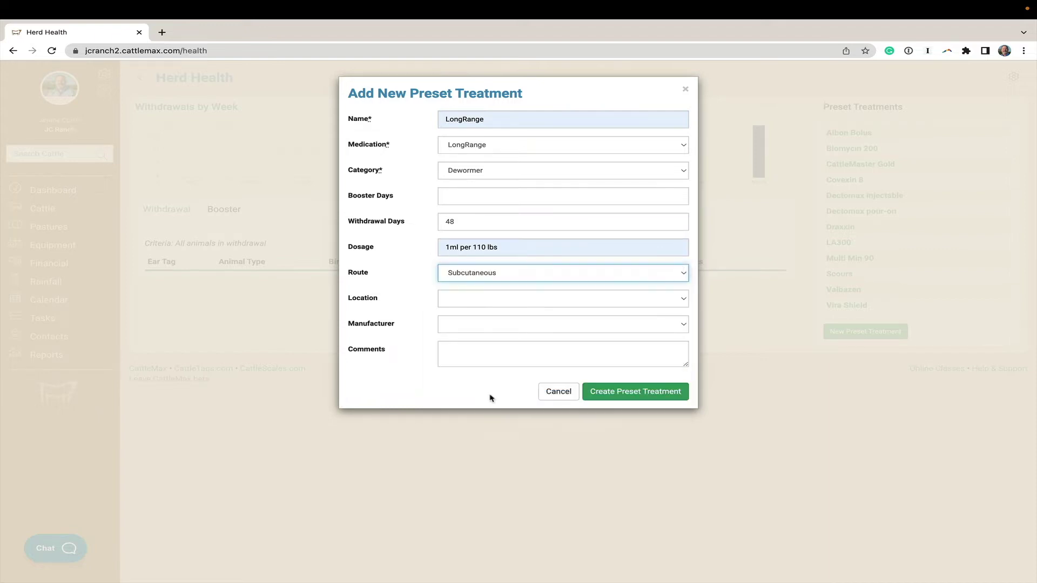
left_click(488, 301)
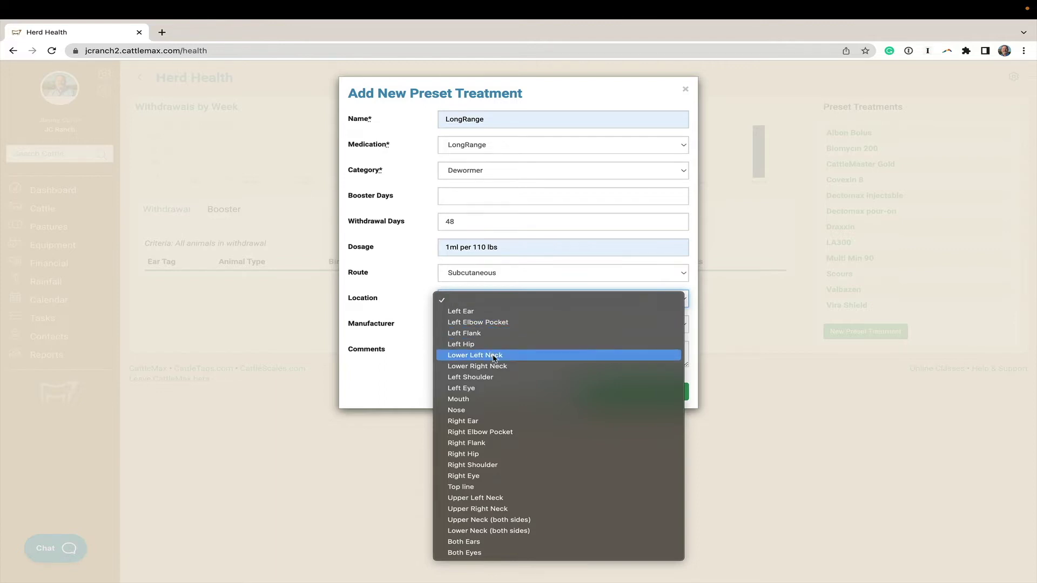
left_click(493, 357)
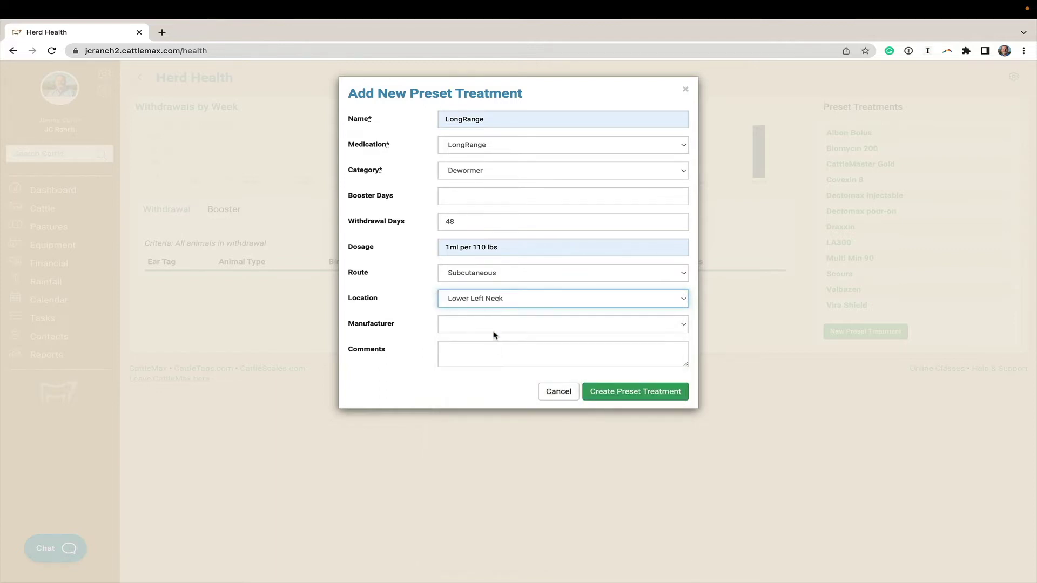
left_click(479, 327)
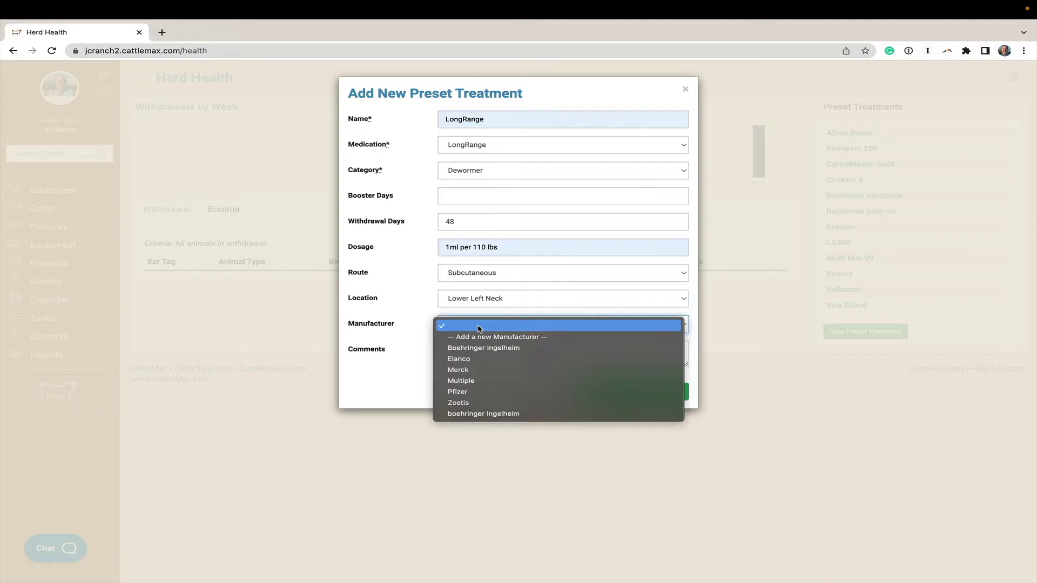
left_click(482, 349)
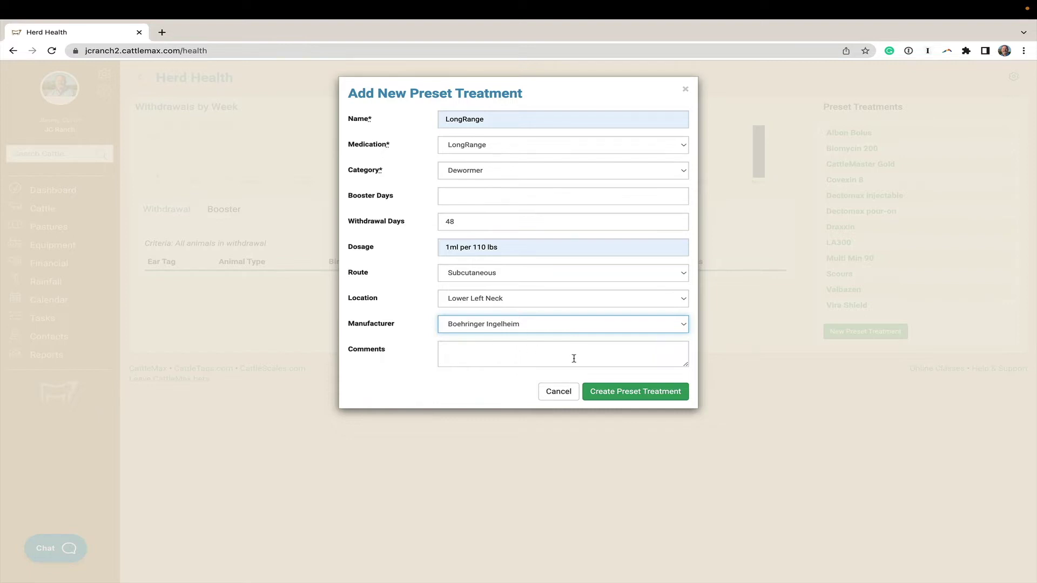
left_click(616, 394)
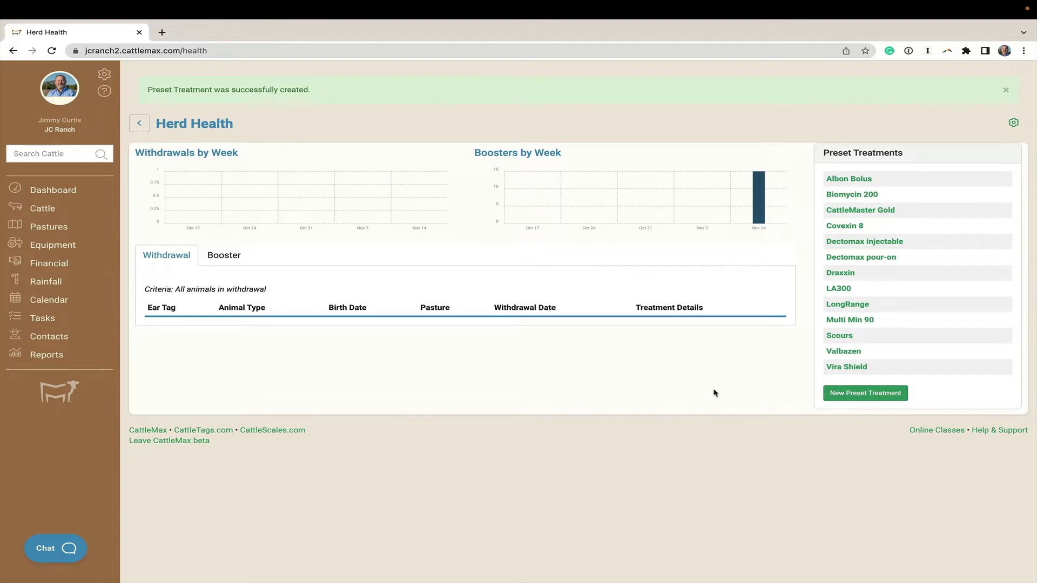
- Start another preset treatment named Fall Herd Work, with medication Composite and category Fall Herd Work
left_click(851, 393)
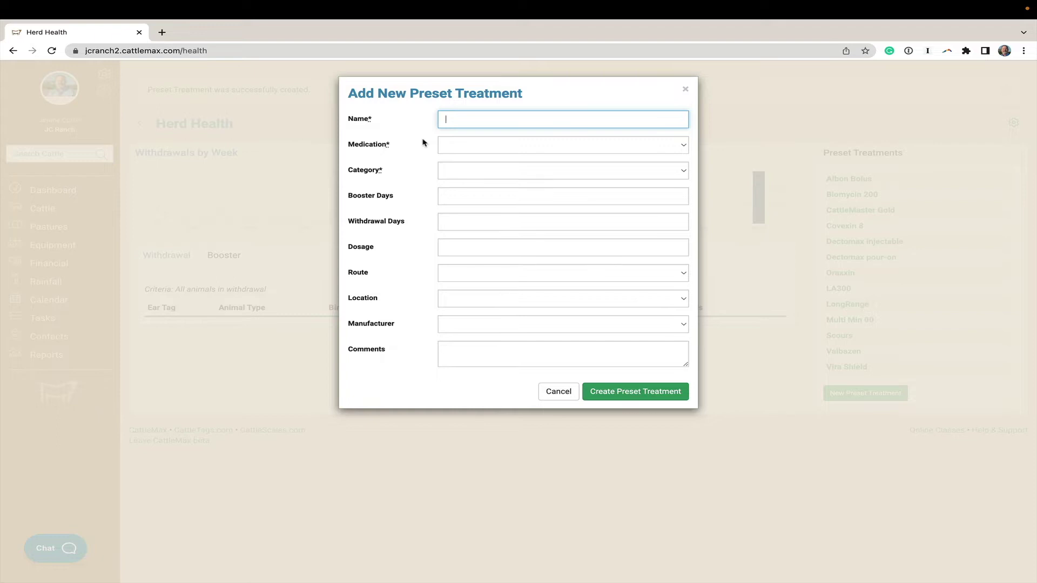
type("Fall Herd Work")
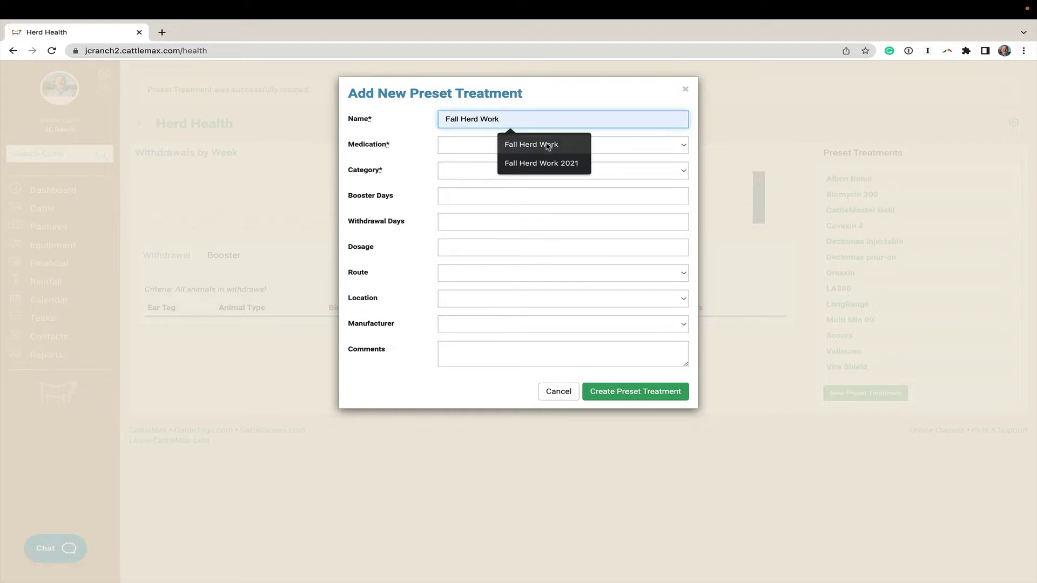
left_click(546, 145)
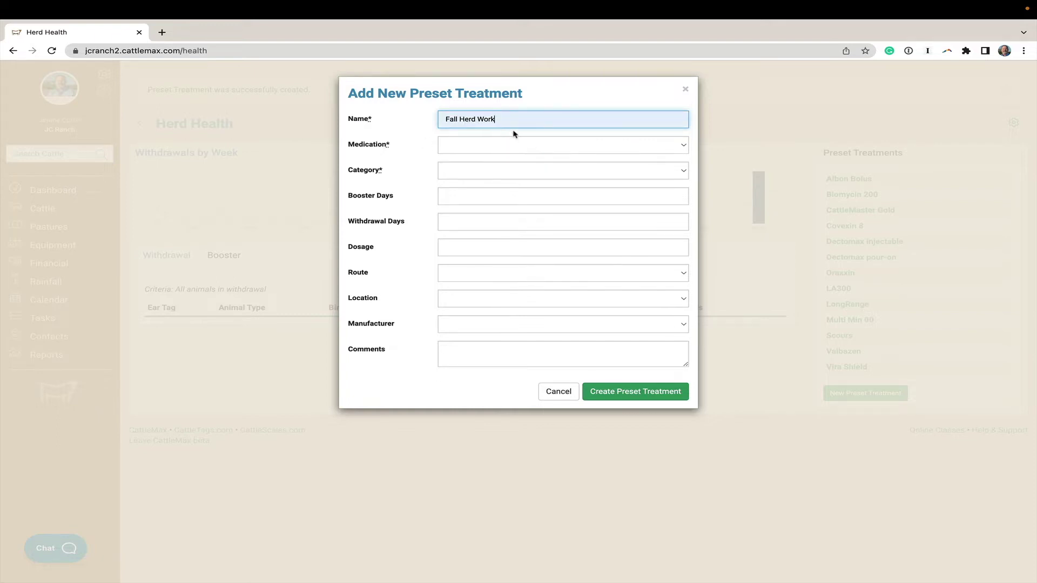
left_click(517, 147)
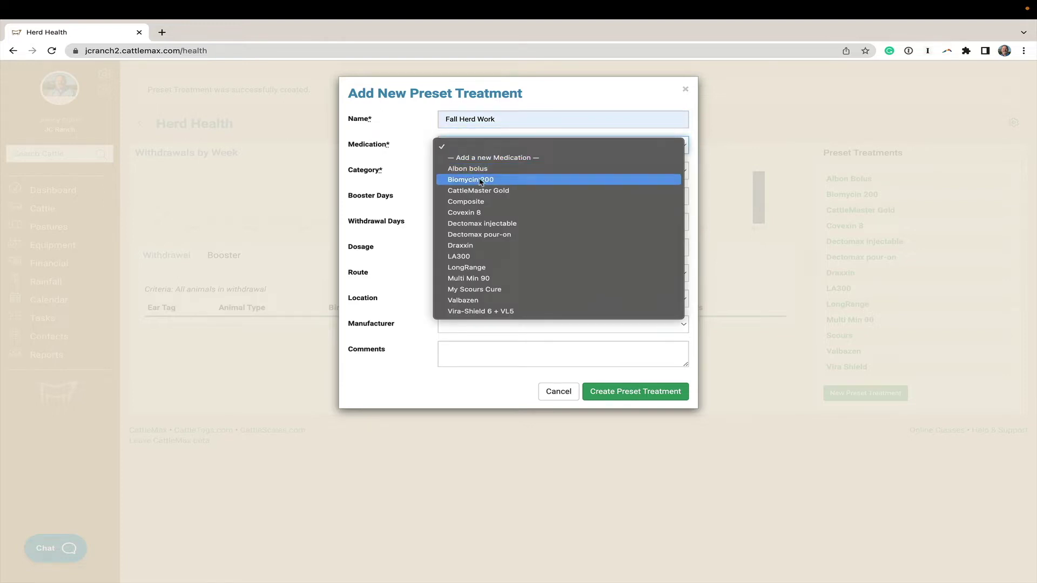
left_click(477, 202)
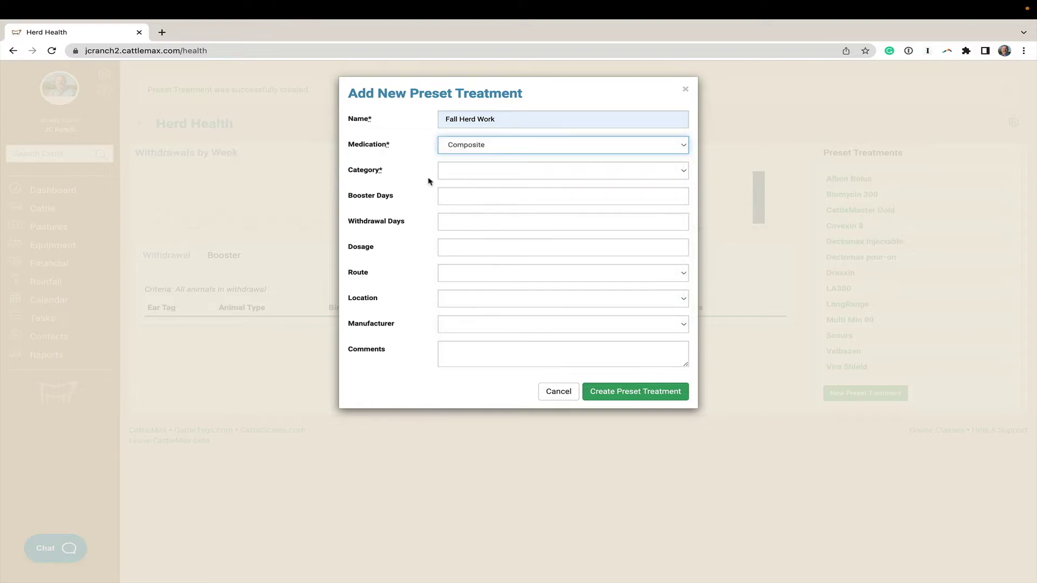
left_click(478, 175)
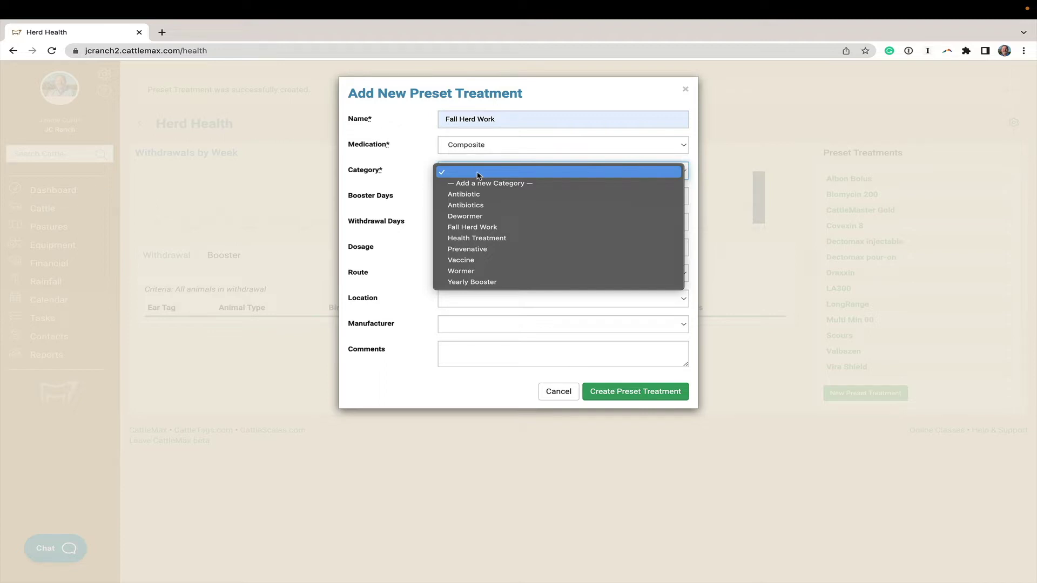
left_click(482, 227)
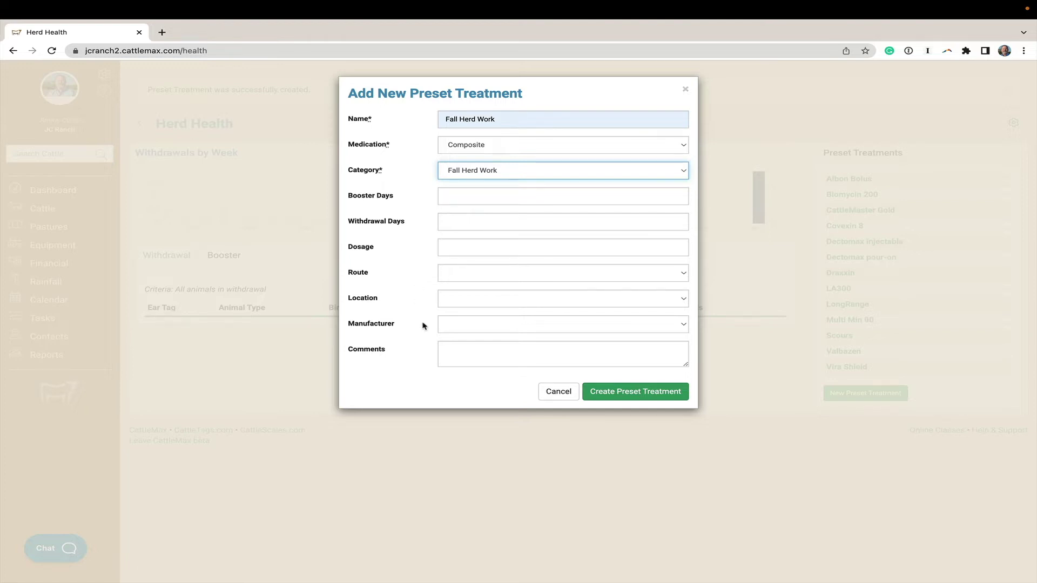
- Enter the comment "Valbezen, Vira Shield, Covexin 8" and create the Fall Herd Work preset treatment
left_click(459, 351)
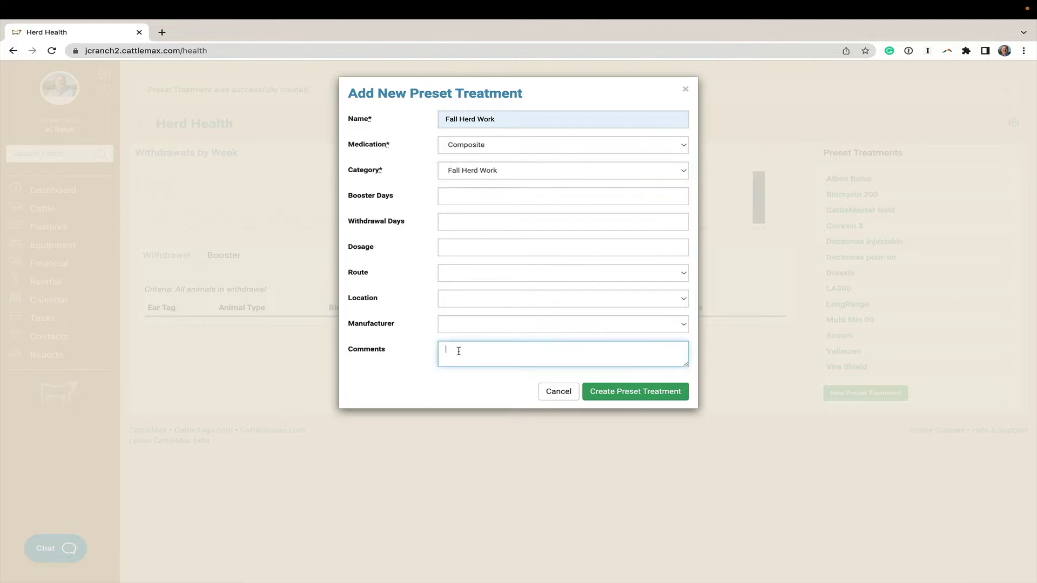
type("Valbezen, Vira Shield, Covexin 8")
left_click(615, 392)
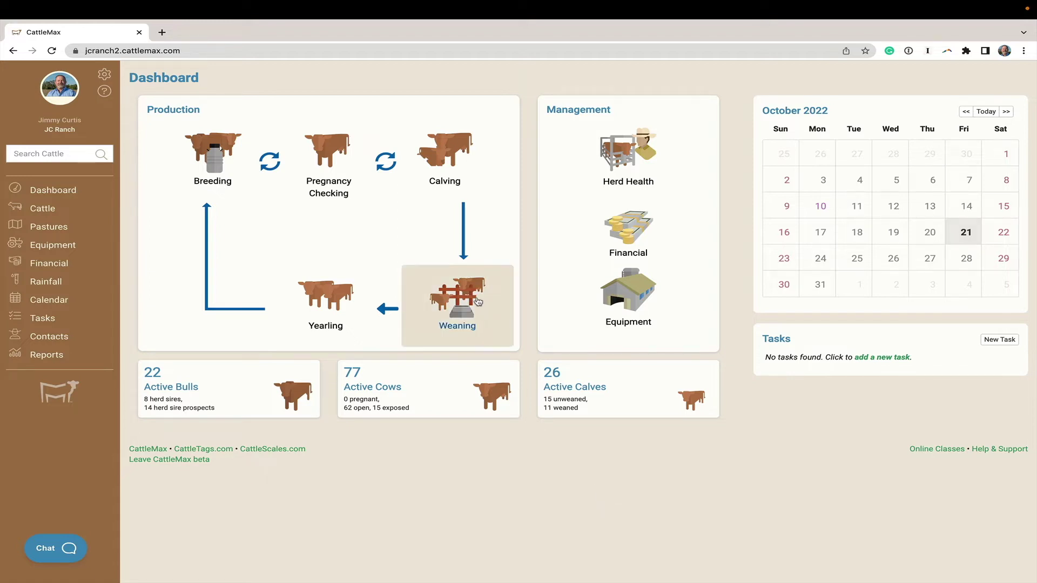
- In the dashboard's Weaning section, select all heifer calves to wean: K101, K102, K103, K106, K107, K109, K110, K112 and K114
left_click(469, 302)
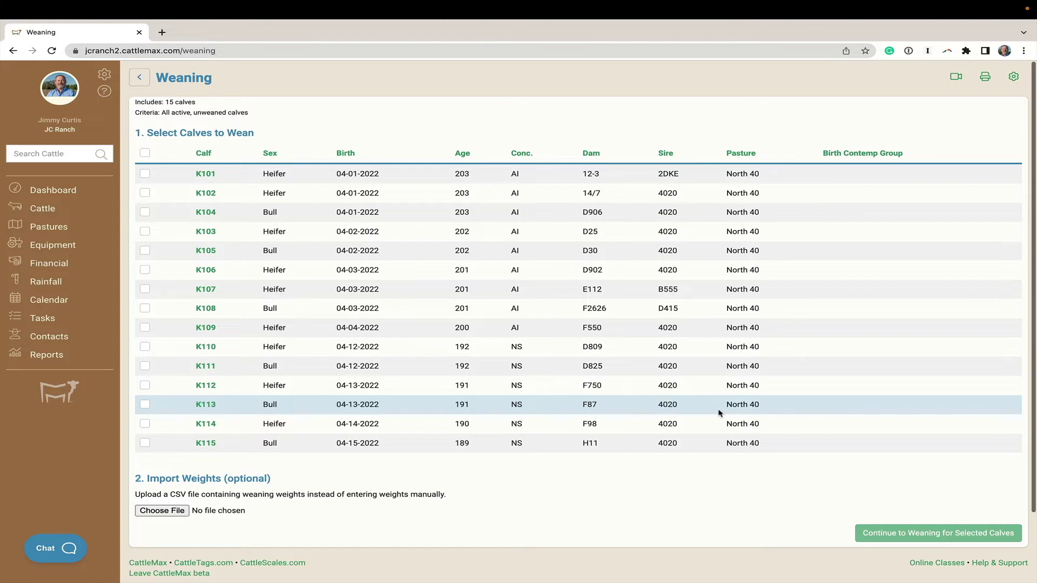
left_click(145, 174)
left_click(145, 193)
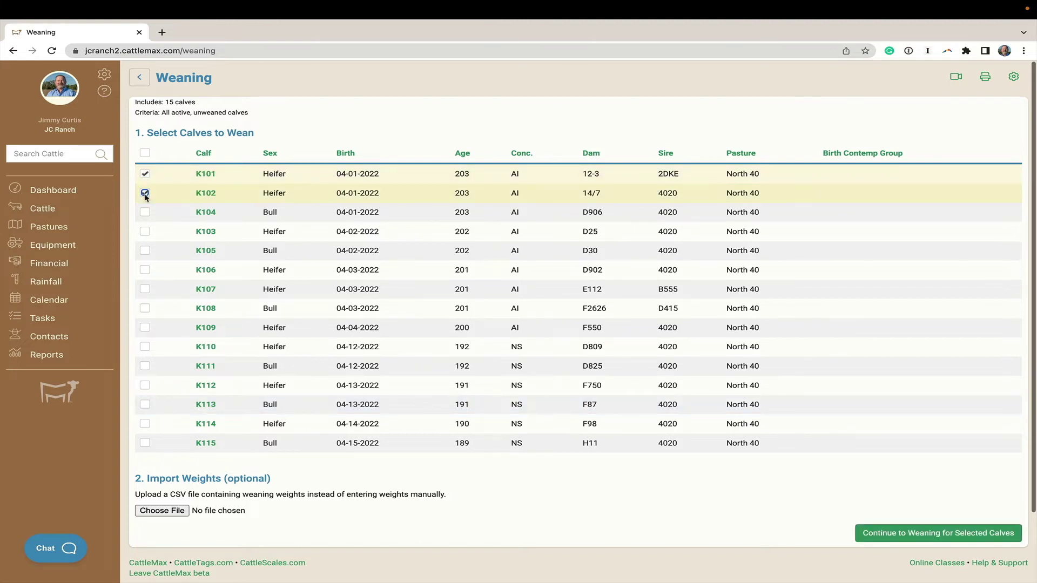
left_click(145, 232)
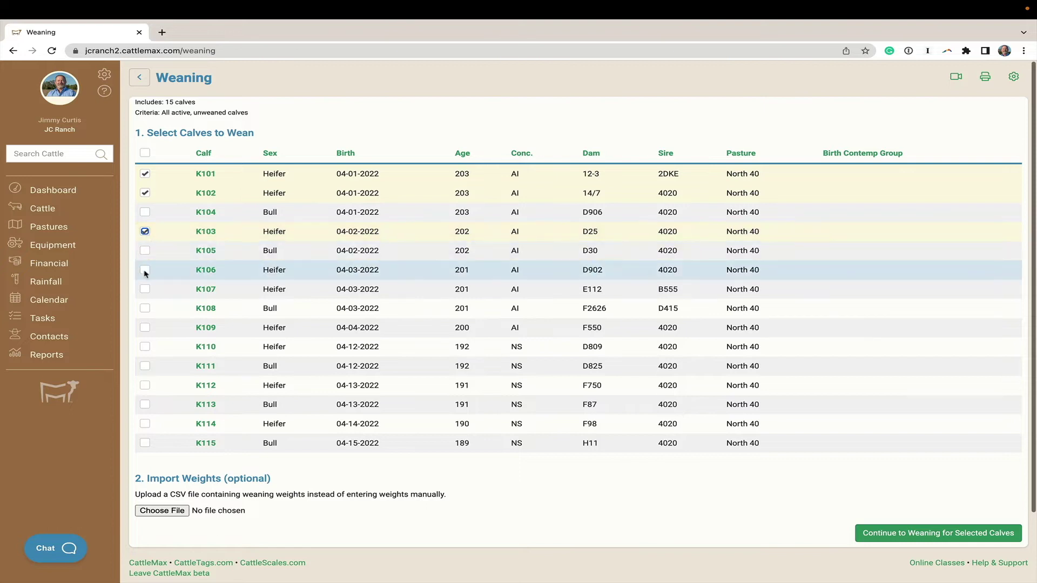
left_click(144, 270)
left_click(144, 290)
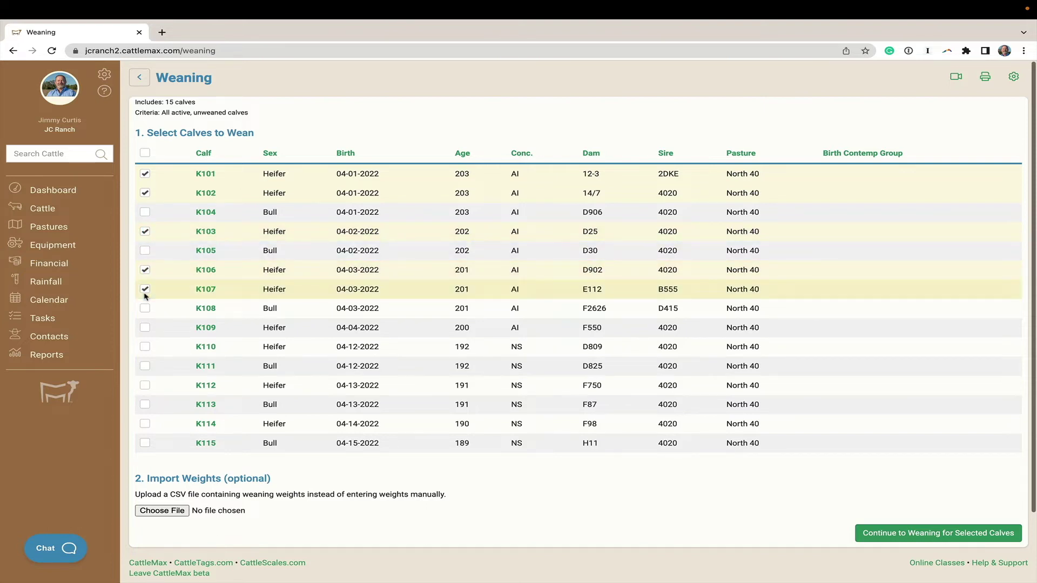
left_click(145, 328)
left_click(145, 347)
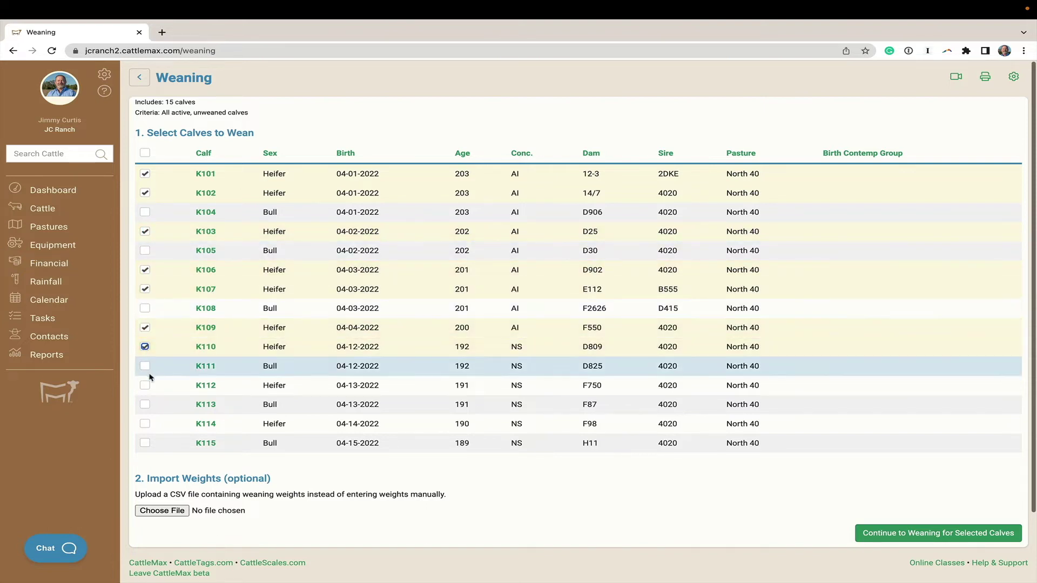
left_click(145, 386)
left_click(145, 424)
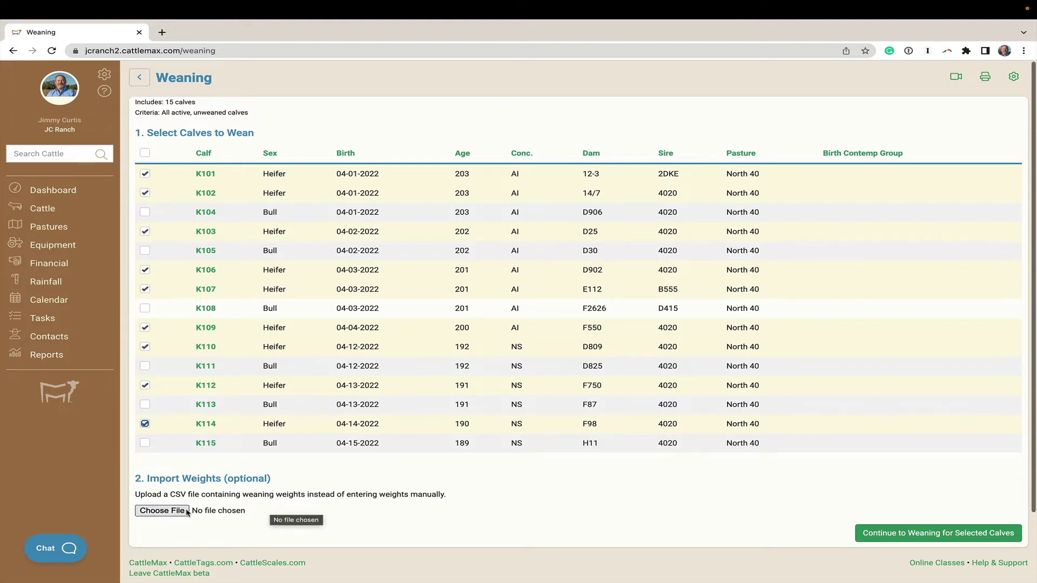
- Attach the file "Heifers WW - class.csv" from the Desktop as the weaning weights import
left_click(162, 511)
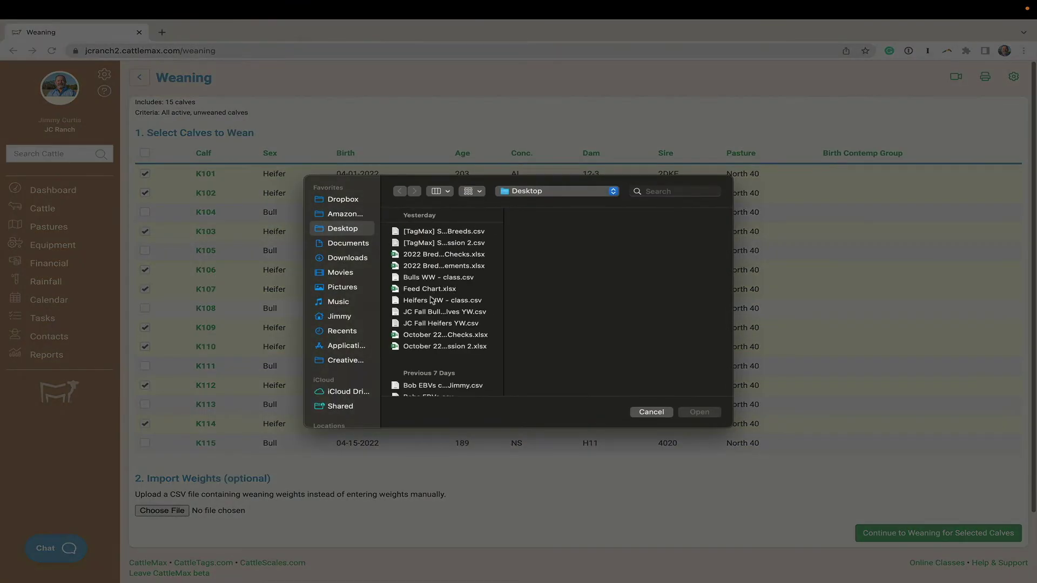
left_click(432, 300)
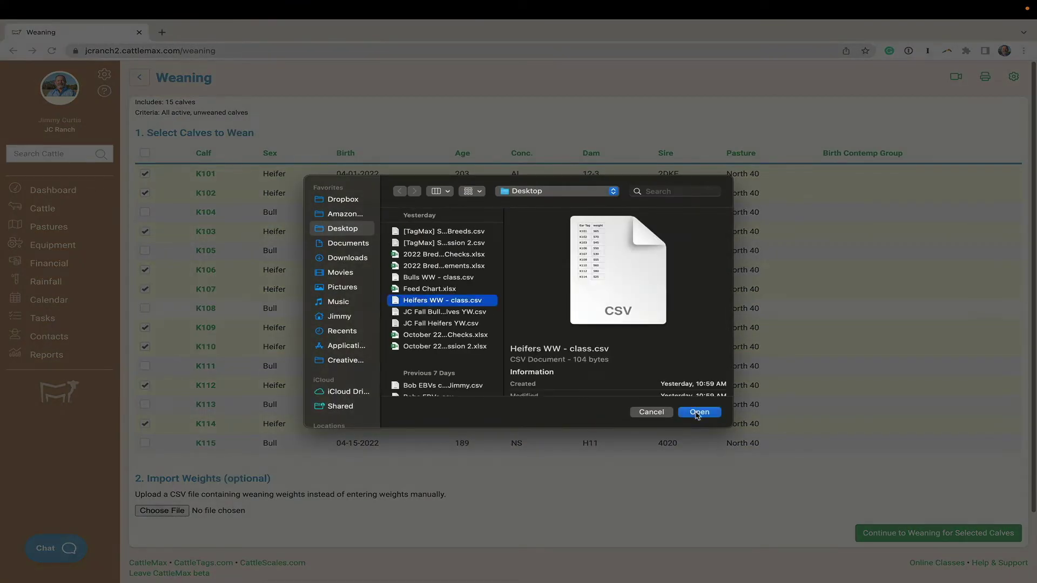
left_click(697, 413)
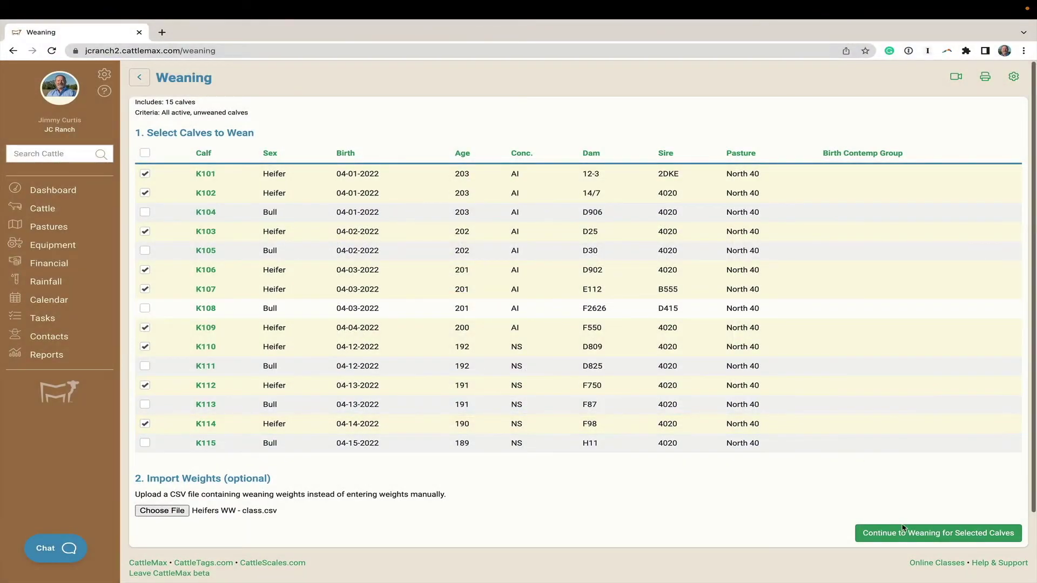
- Continue to the weaning import and match weights to column 2 and IDs to column 1, identified by Ear Tag
left_click(902, 534)
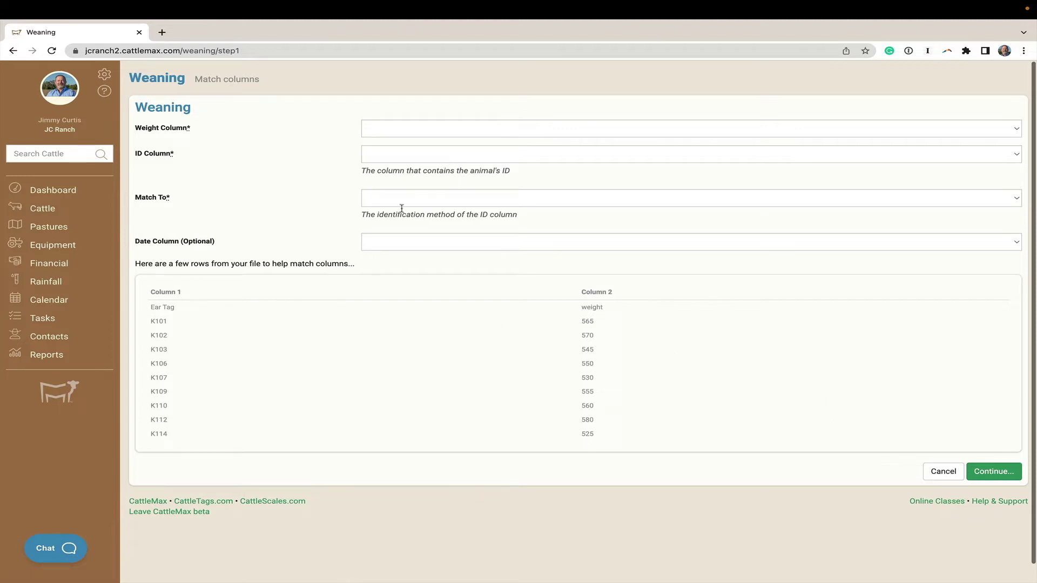
left_click(494, 129)
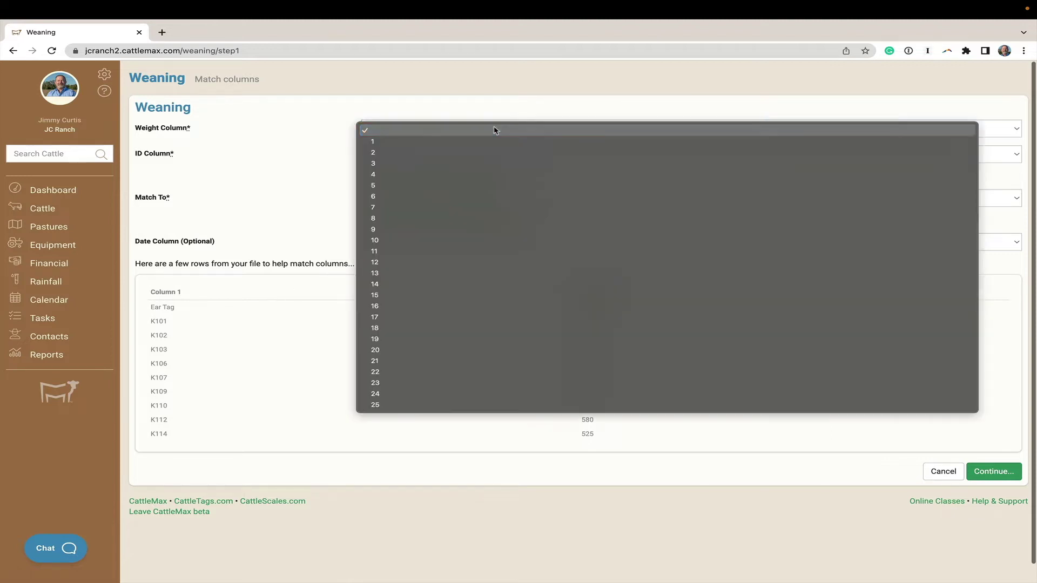
left_click(476, 153)
left_click(475, 156)
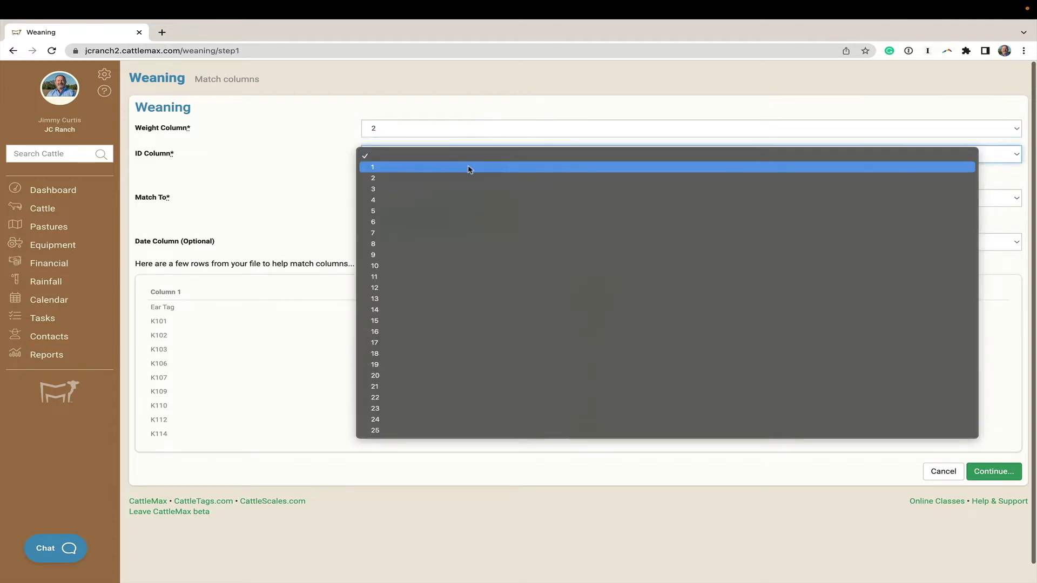
left_click(470, 169)
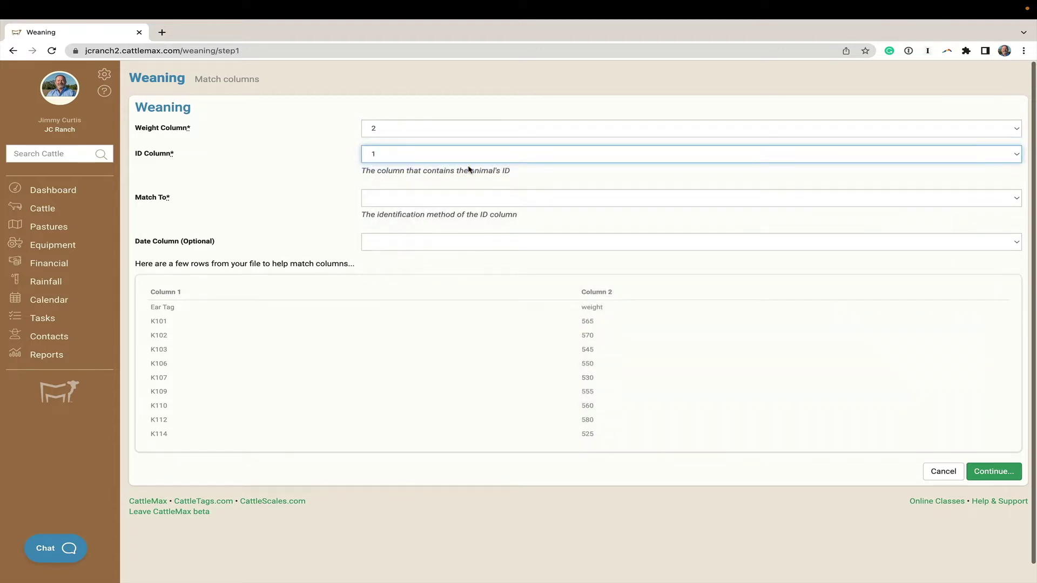
left_click(470, 198)
left_click(469, 212)
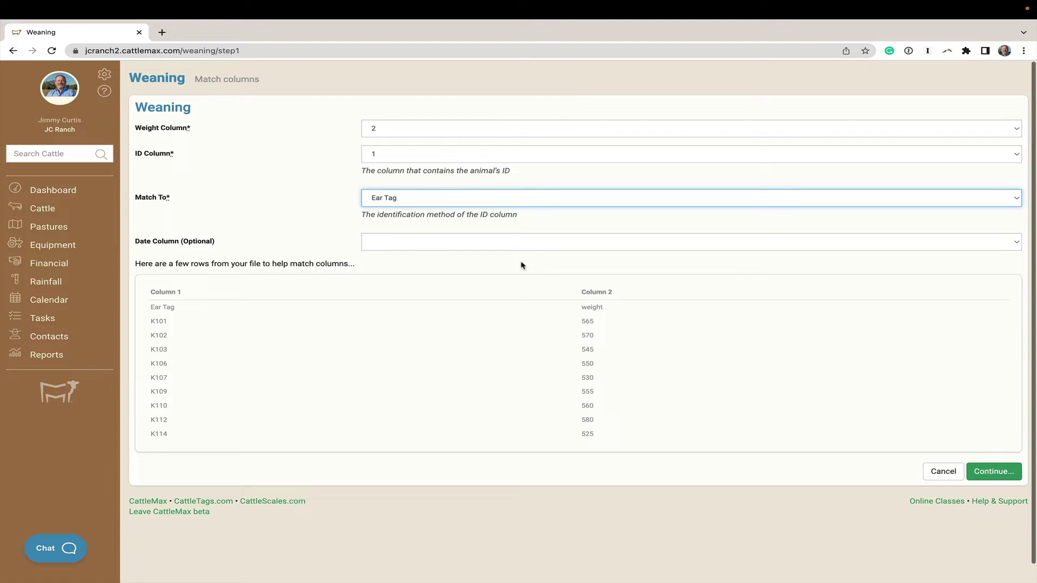
left_click(996, 472)
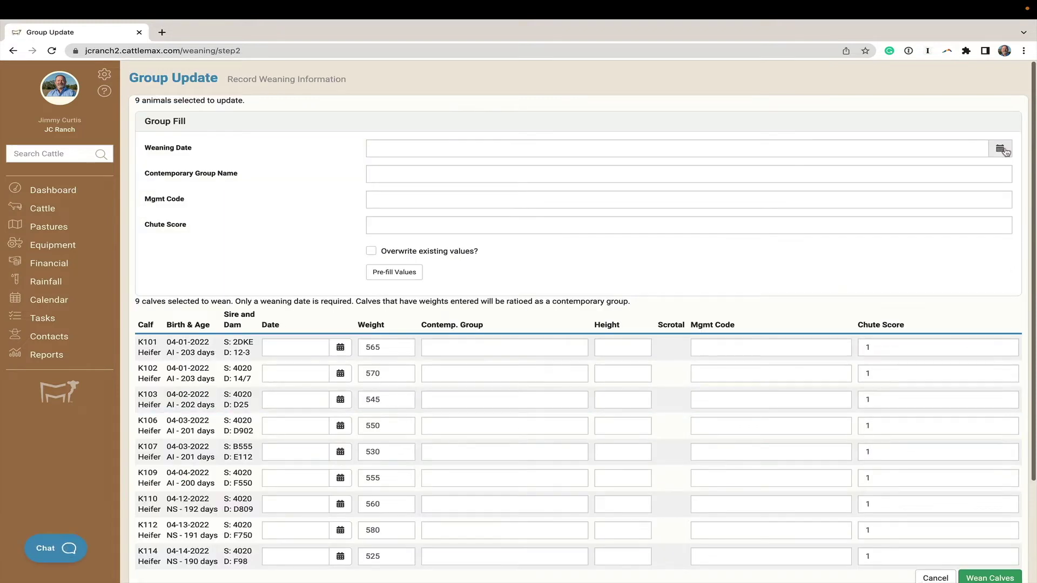
- Pre-fill all selected calves with weaning date 10-21-2022, contemporary group "Spring Heifers 2022" and chute score 1
left_click(1002, 149)
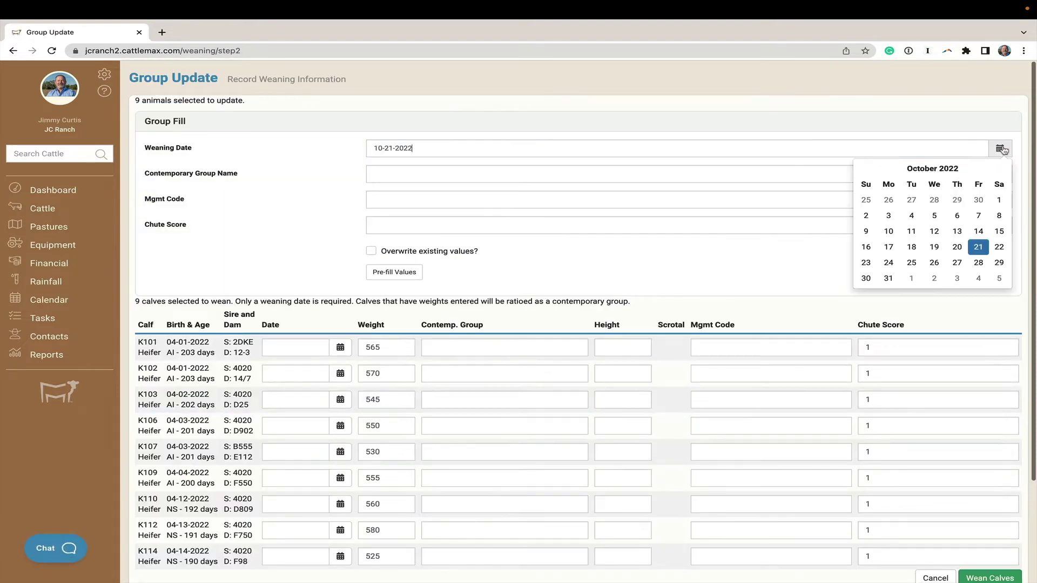
left_click(979, 249)
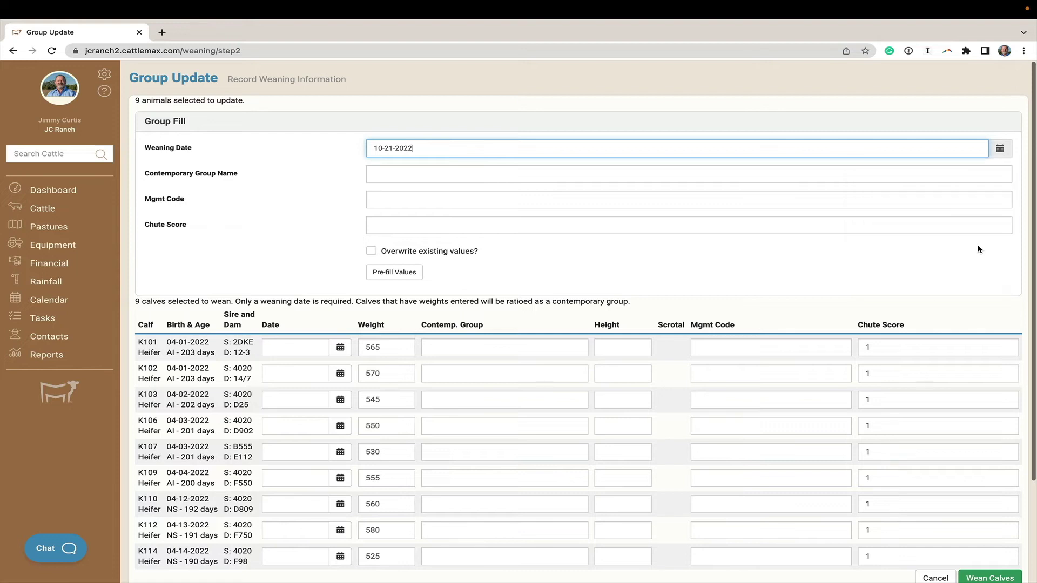
left_click(620, 173)
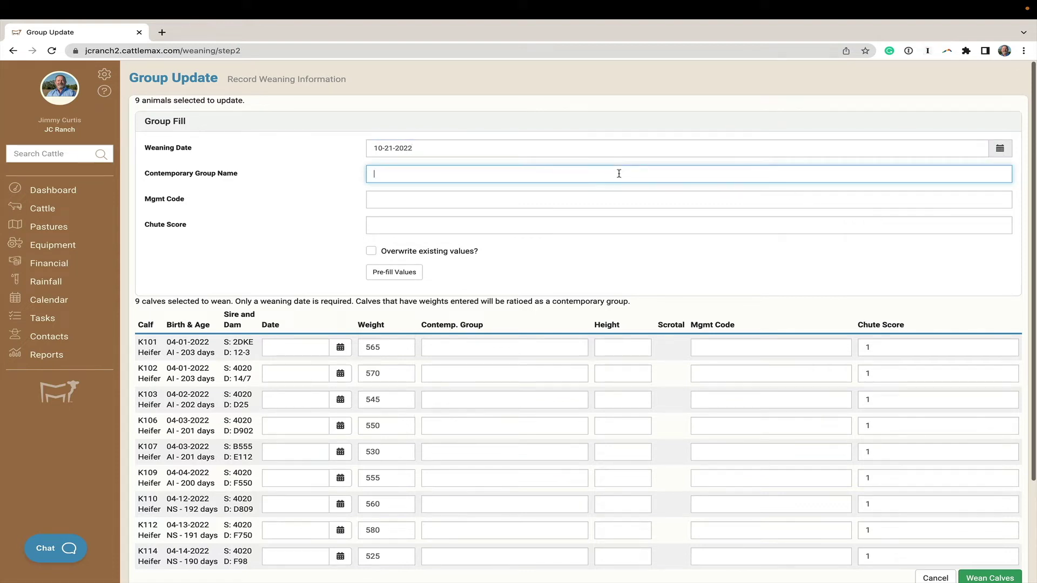
type("Spring ")
type("Hi")
type("eifers")
type(" 2022")
left_click(565, 225)
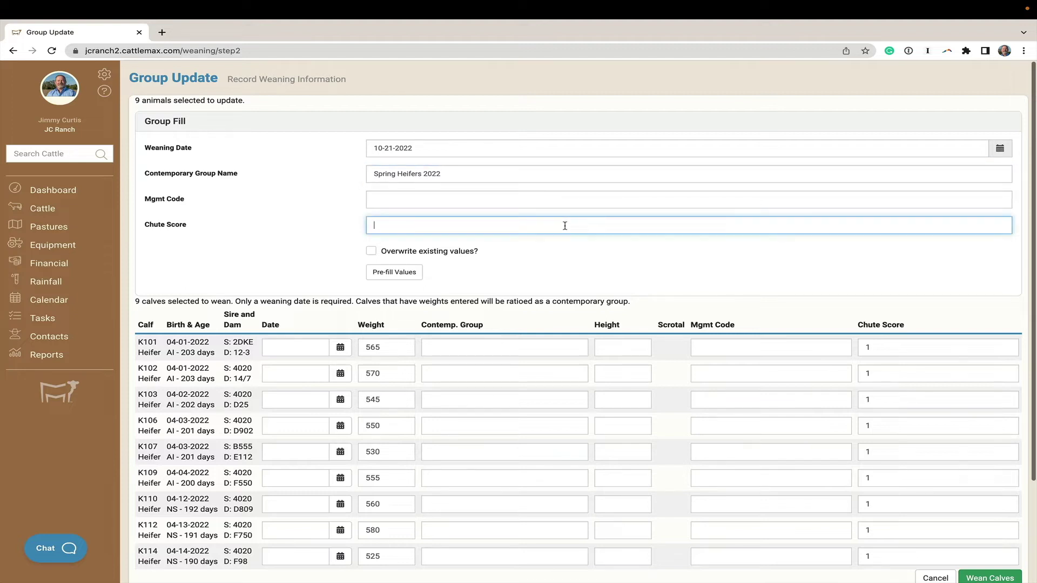
type("1")
left_click(394, 272)
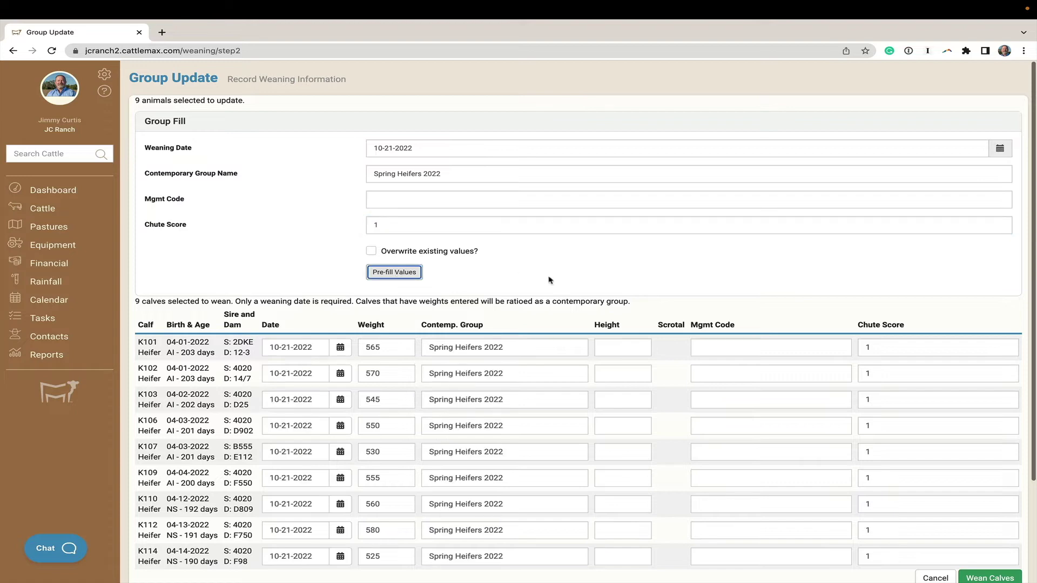
- Enter heights of 48 for K101, 47 for K102 and 48 for K103, and record the weaning for all selected calves
scroll(554, 281, "down", 3)
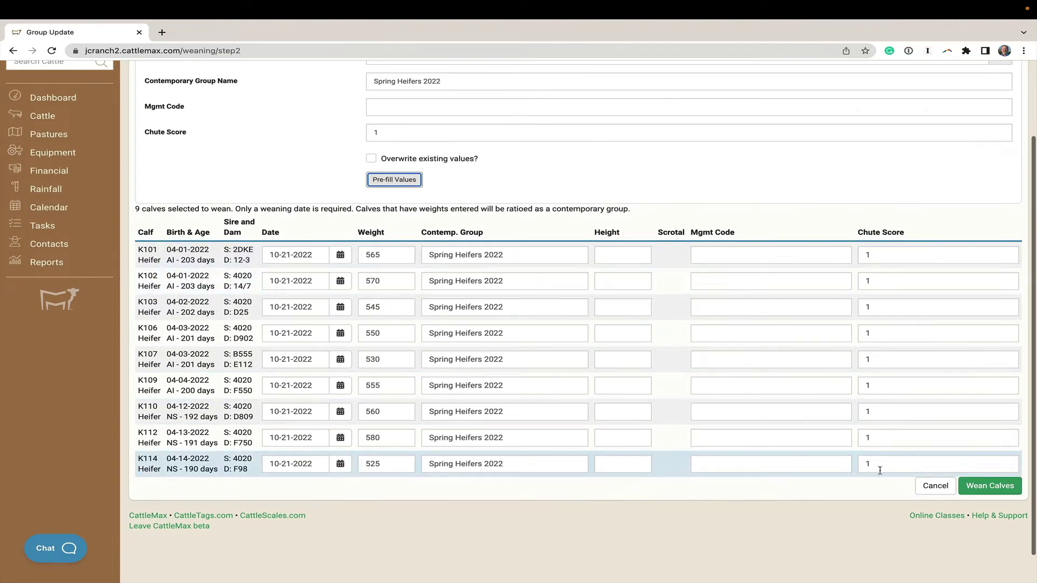
left_click(602, 256)
type("48")
left_click(605, 281)
type("47")
left_click(605, 309)
type("48")
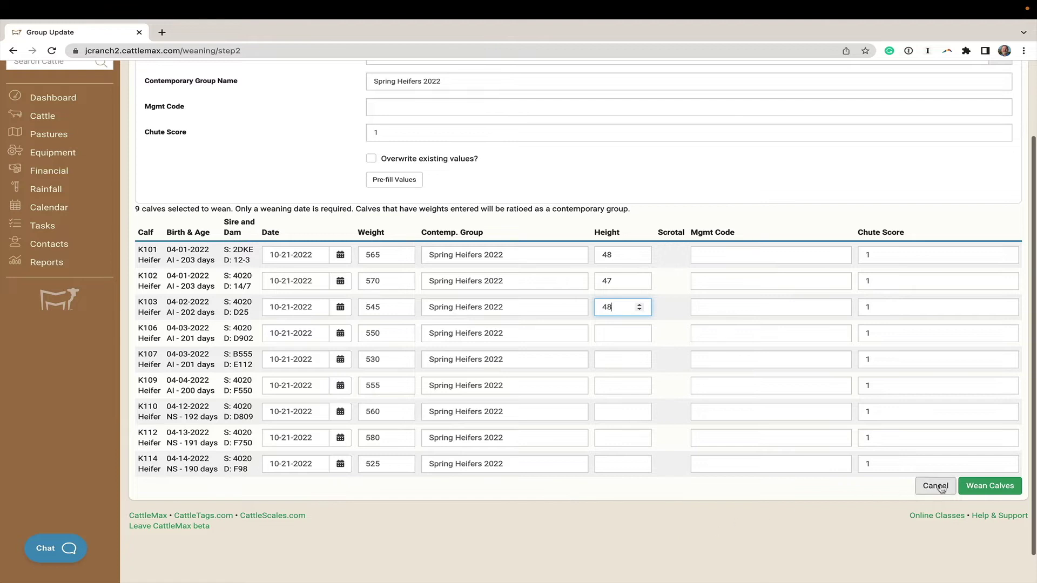
left_click(981, 487)
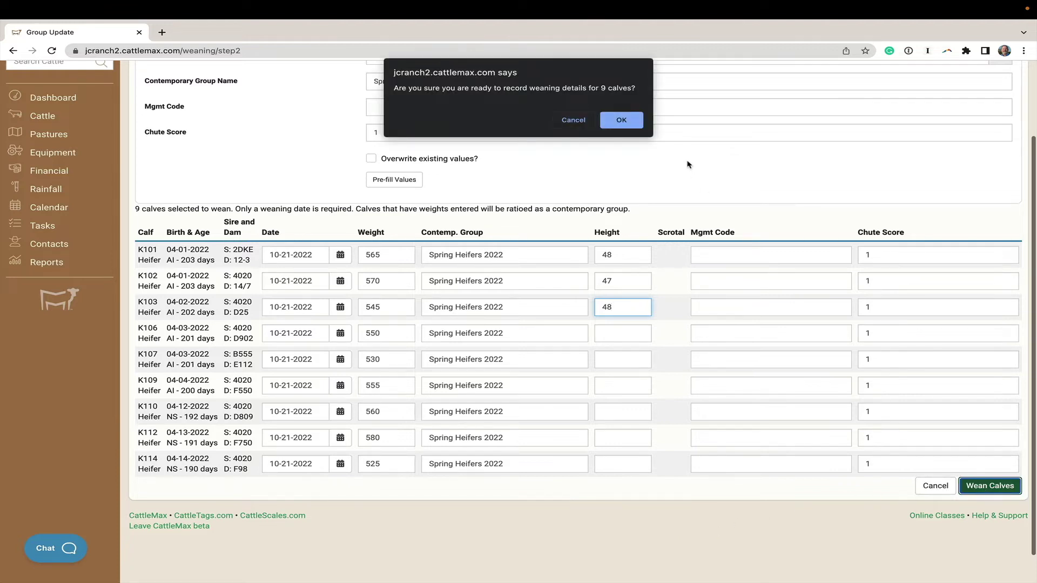
left_click(620, 120)
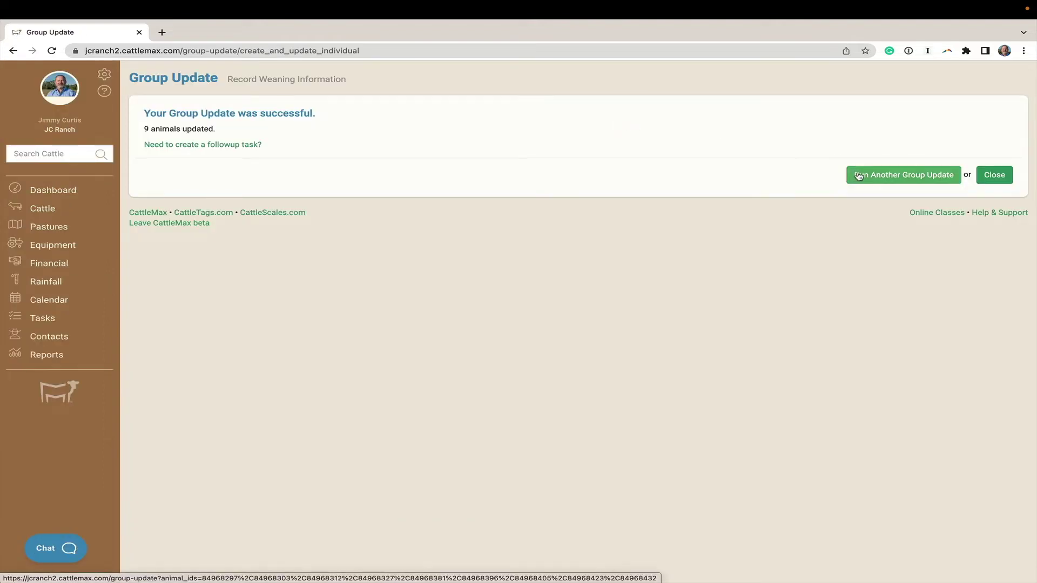
- Run another group update that moves all the weaned calves to the Corral Pen 3 pasture with movement date 10-21-2022
left_click(859, 176)
left_click(532, 177)
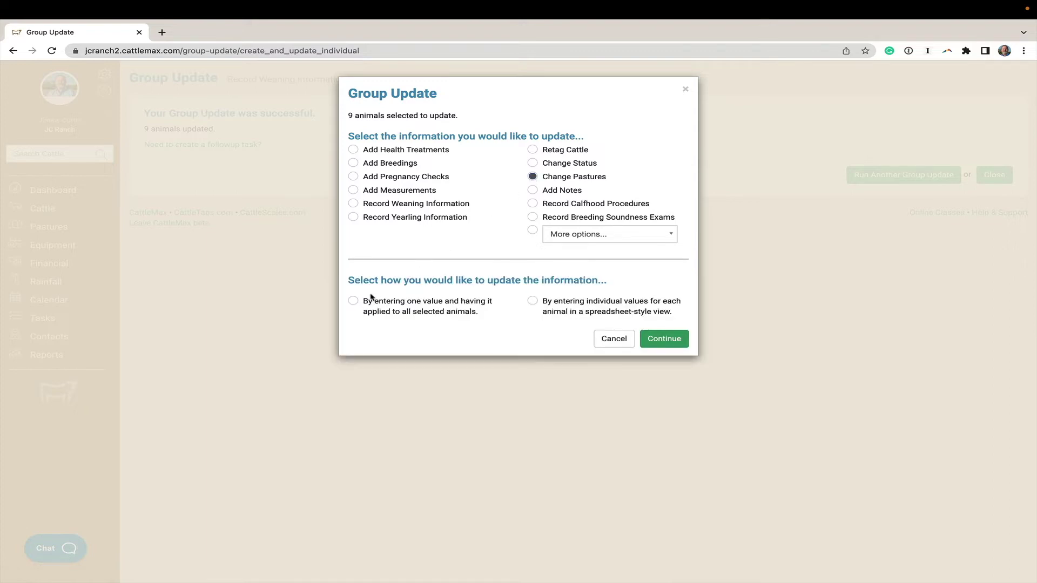
left_click(354, 302)
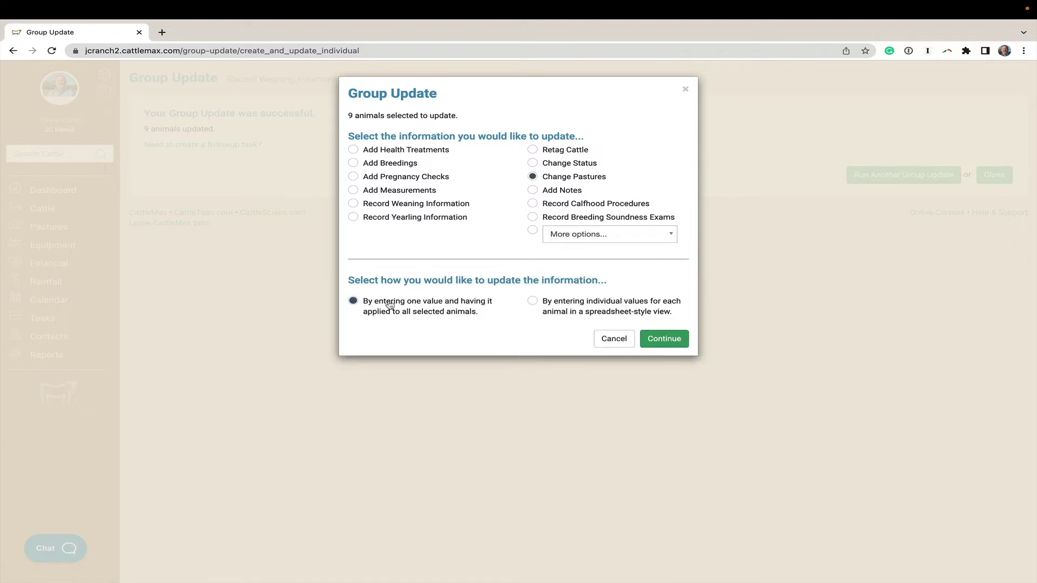
left_click(662, 340)
left_click(683, 150)
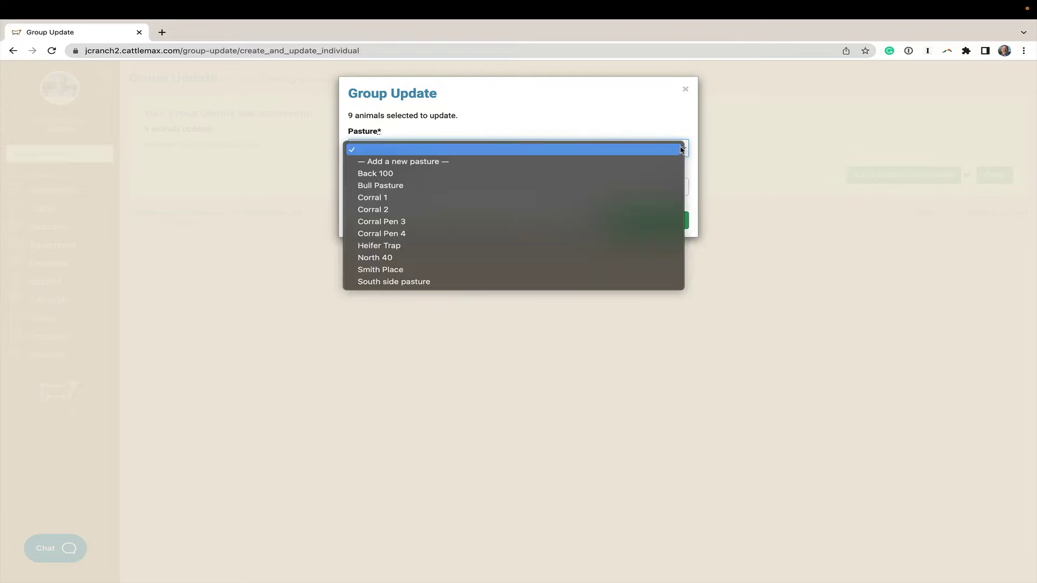
left_click(507, 222)
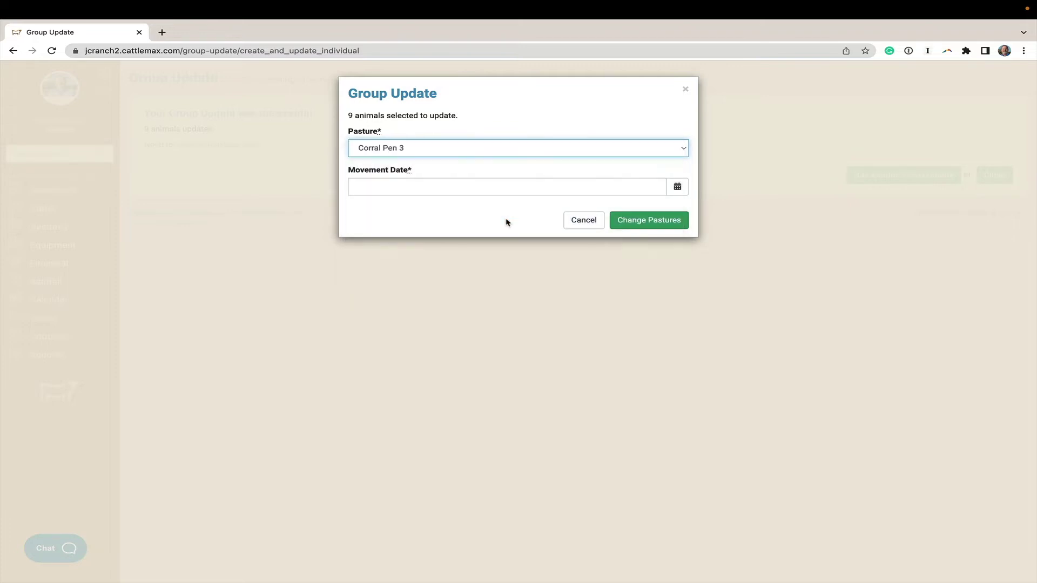
left_click(681, 191)
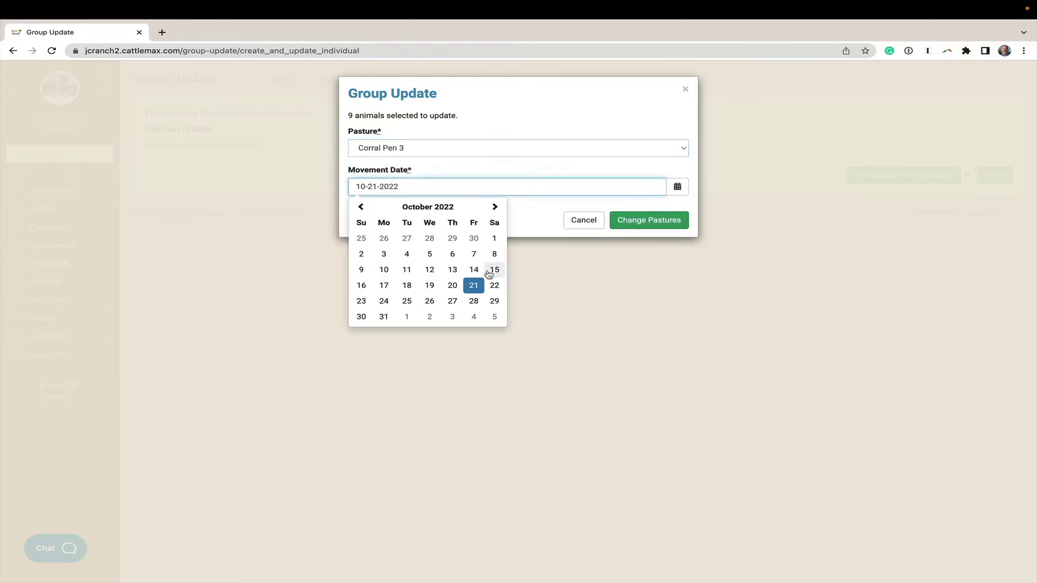
left_click(474, 284)
left_click(644, 226)
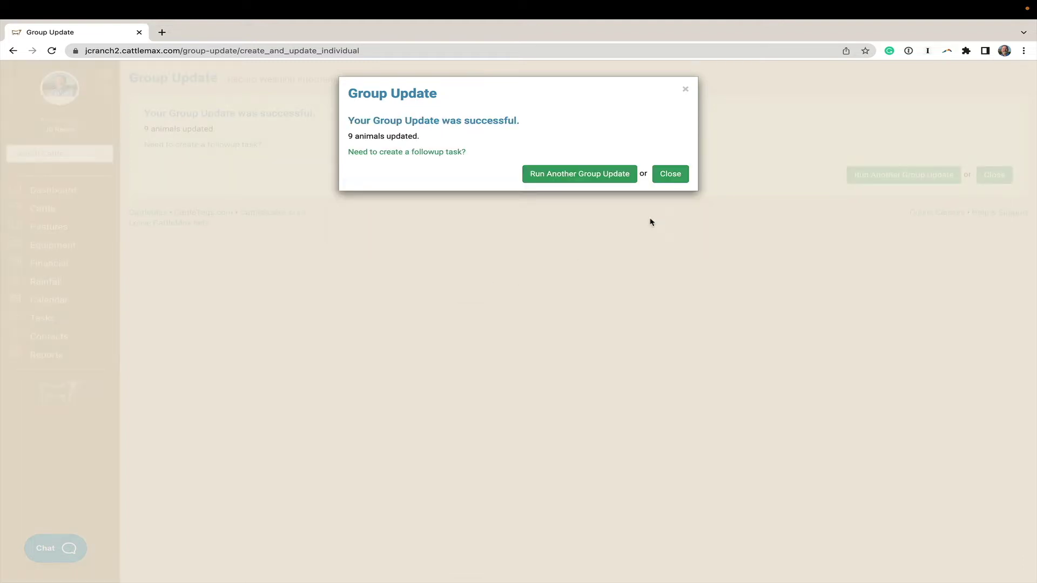
- Start a further group update adding health treatments to the same calves, using the Fall Herd Work preset
left_click(589, 176)
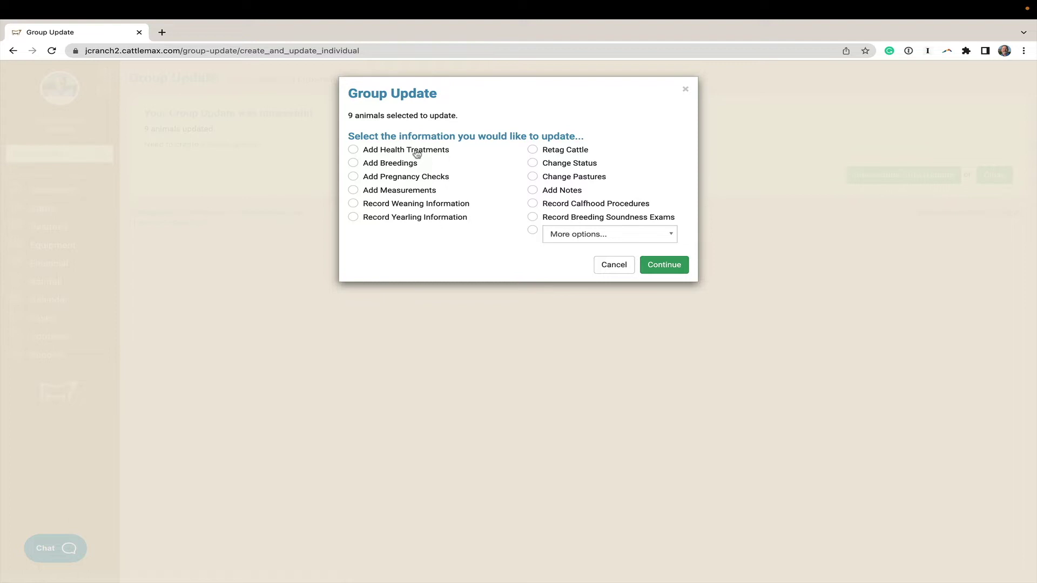
left_click(353, 150)
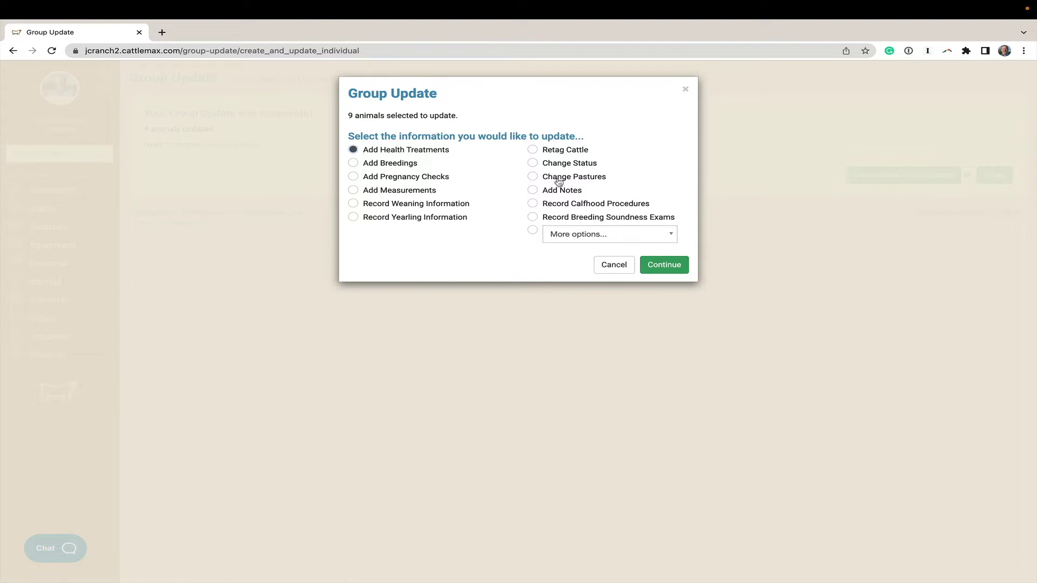
left_click(663, 265)
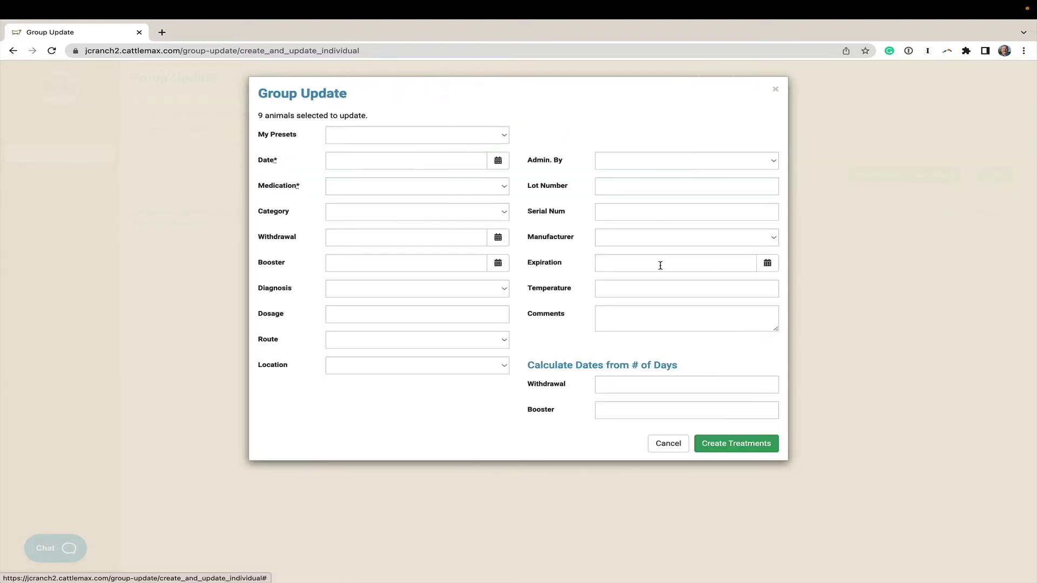
left_click(505, 136)
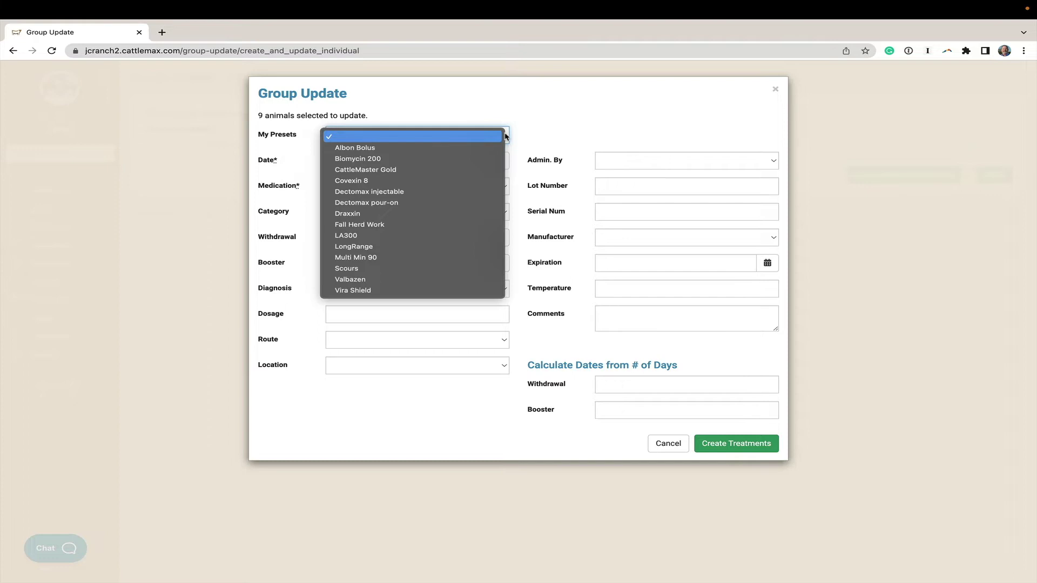
left_click(474, 225)
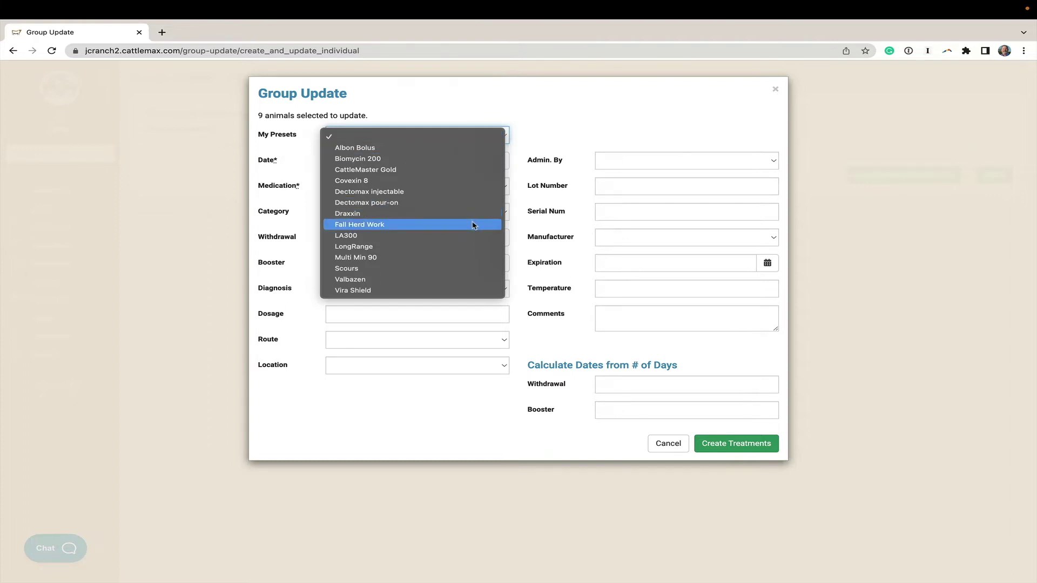
- Date the treatments 10-21-2022, set the first listed person as administering them, and create the treatments
left_click(498, 161)
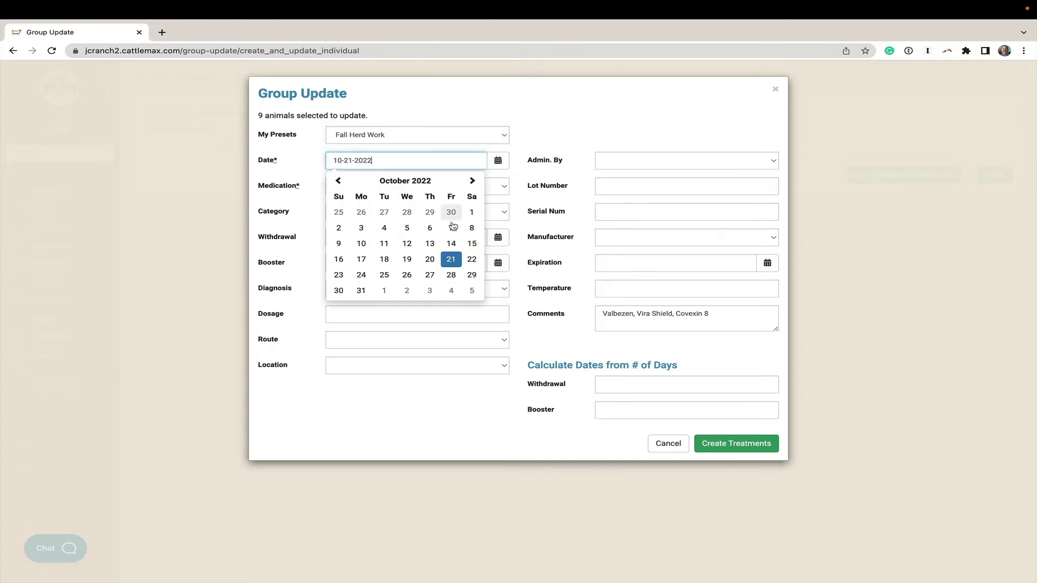
left_click(452, 259)
left_click(651, 162)
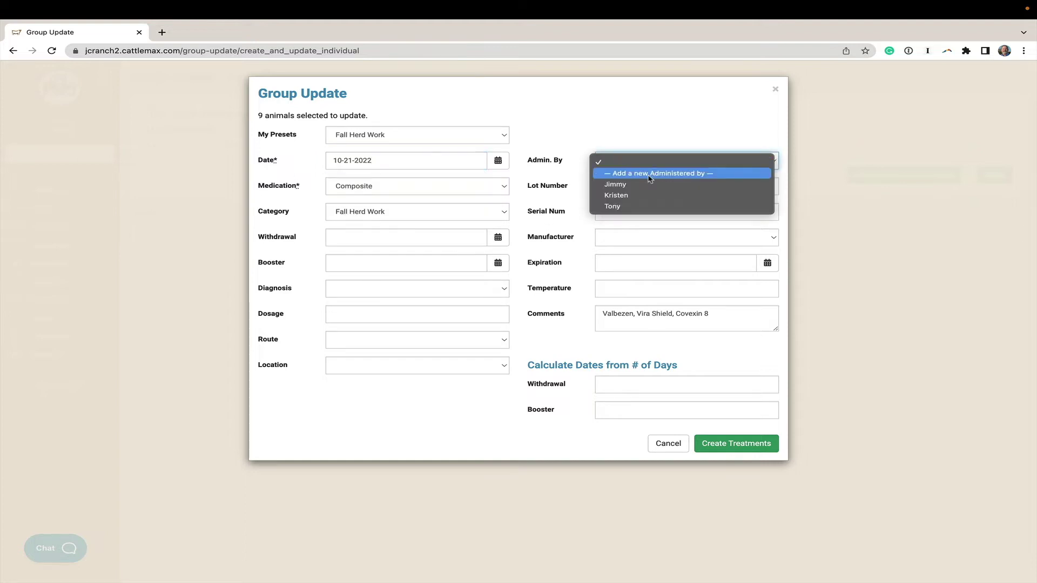
left_click(650, 186)
left_click(726, 444)
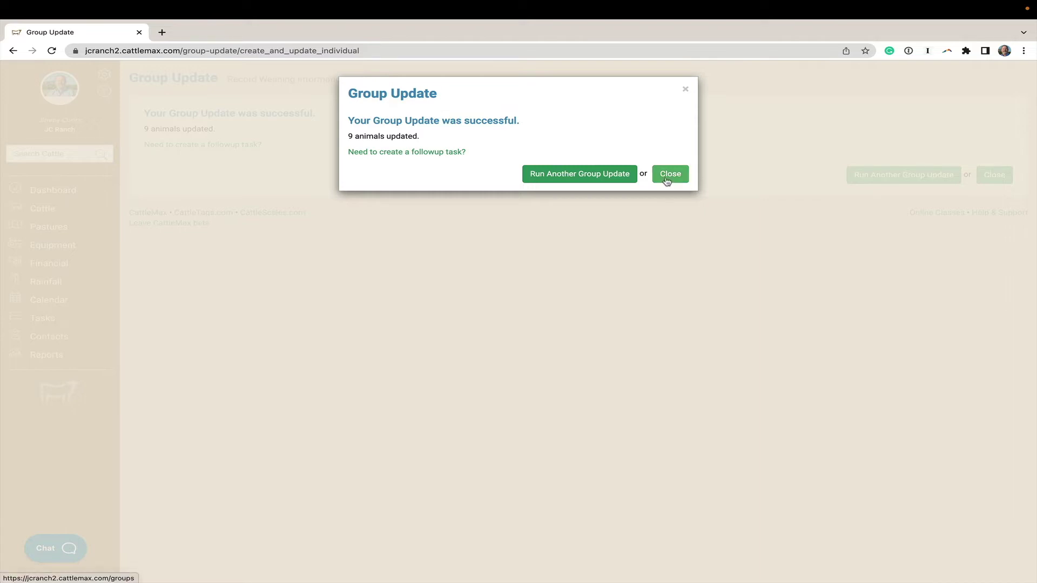
left_click(668, 175)
- Look up the calves in the Corral Pen 3 pasture and open calf K101's timeline
left_click(57, 228)
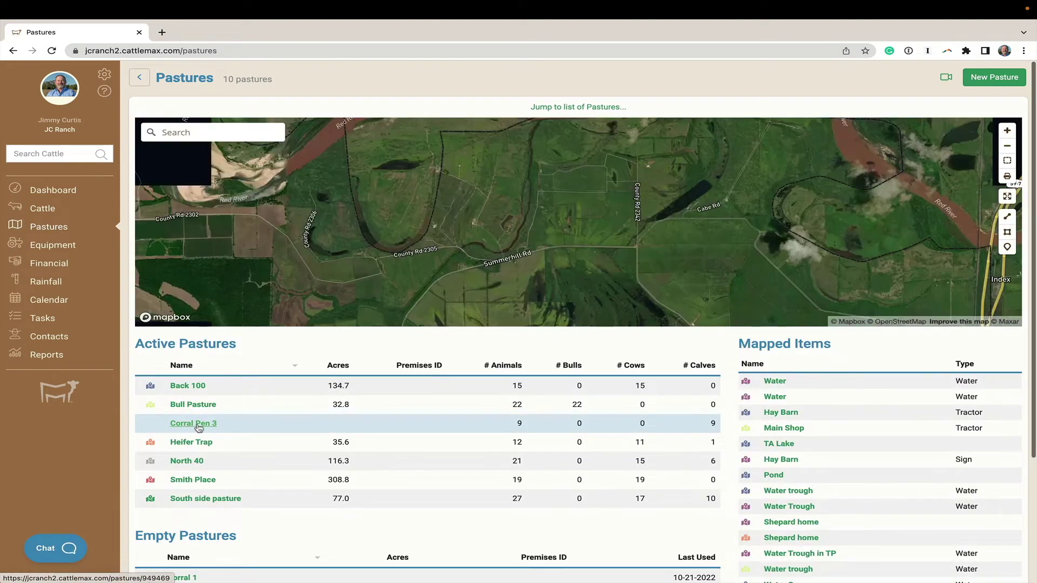
left_click(197, 424)
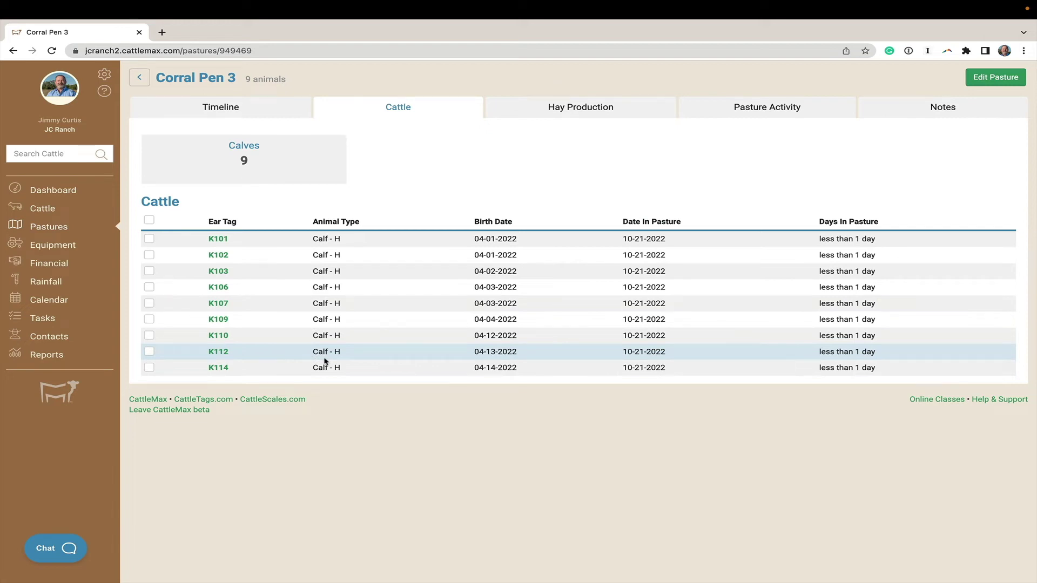
left_click(220, 239)
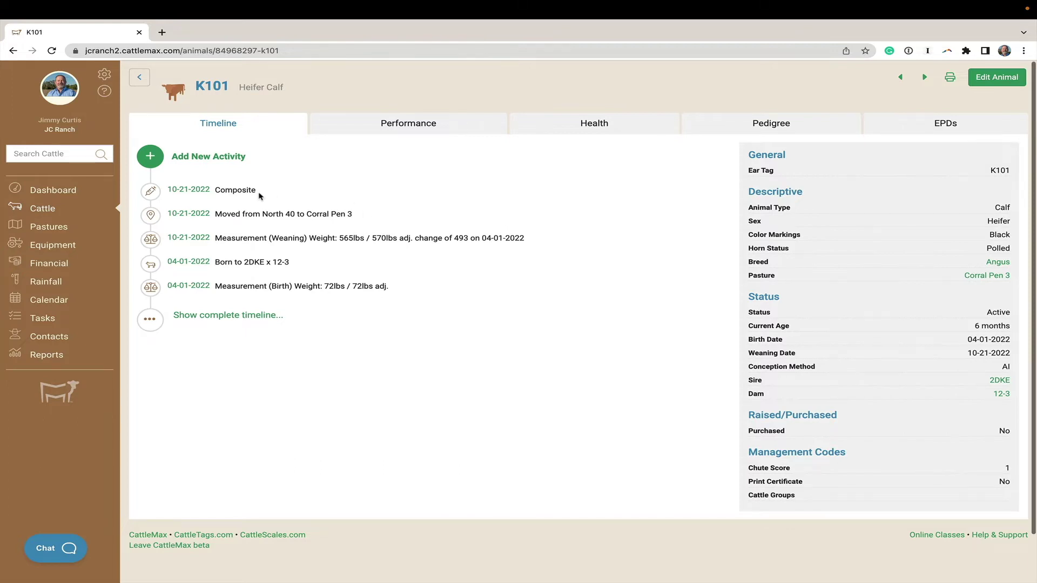
- Review calf K101's performance measurements and the details of its 10-21-2022 health treatment
left_click(415, 125)
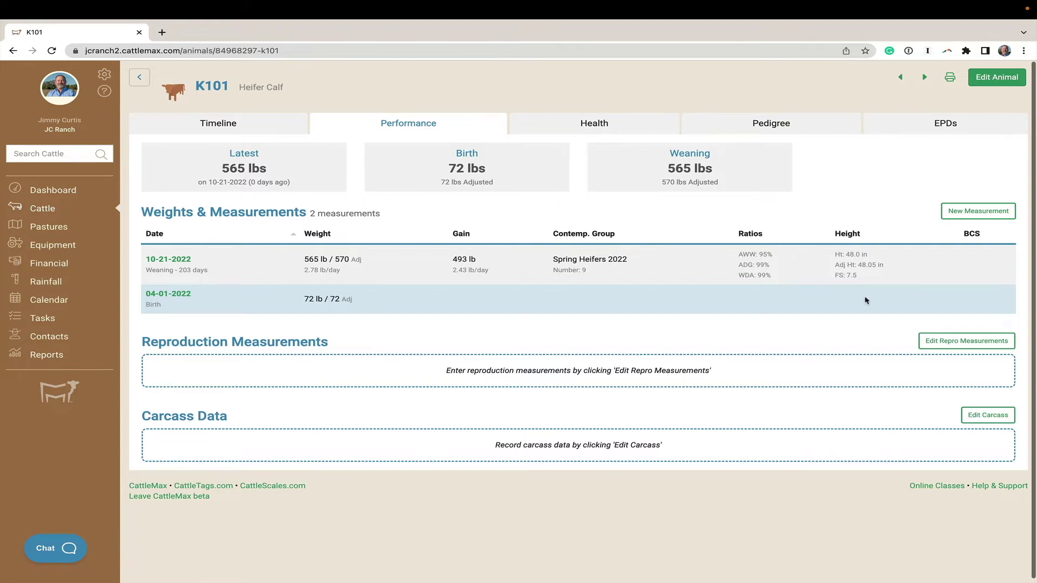
left_click(592, 127)
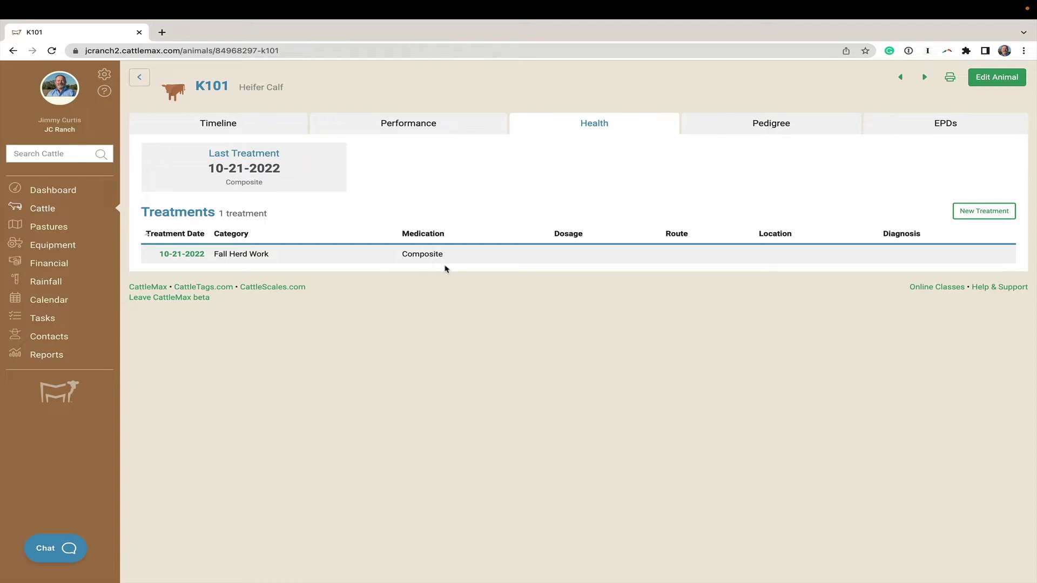
left_click(180, 256)
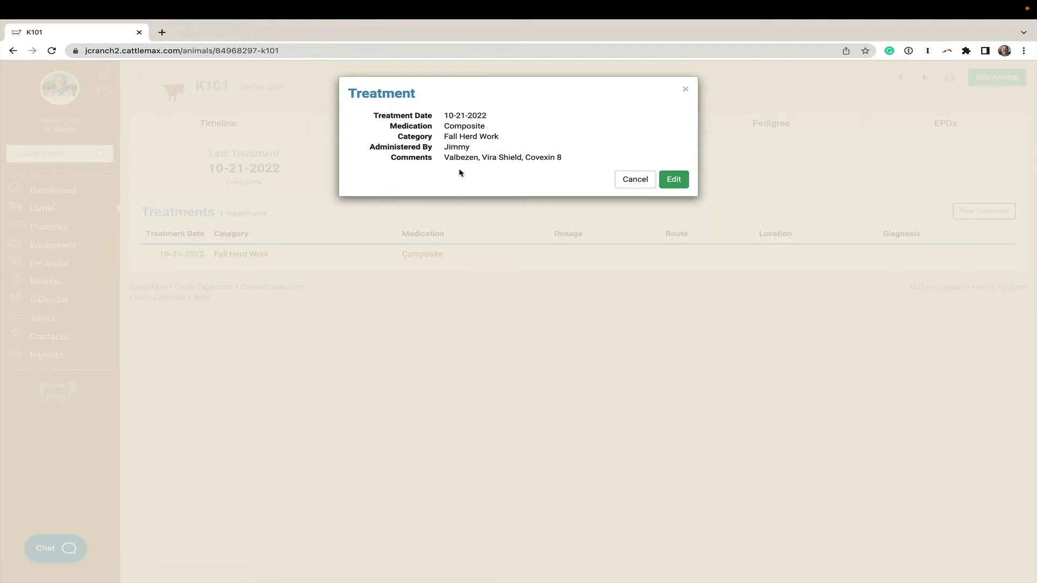
- Close calf K101's treatment details, leave its record, and go to the cattle list of the North 40 pasture
left_click(632, 179)
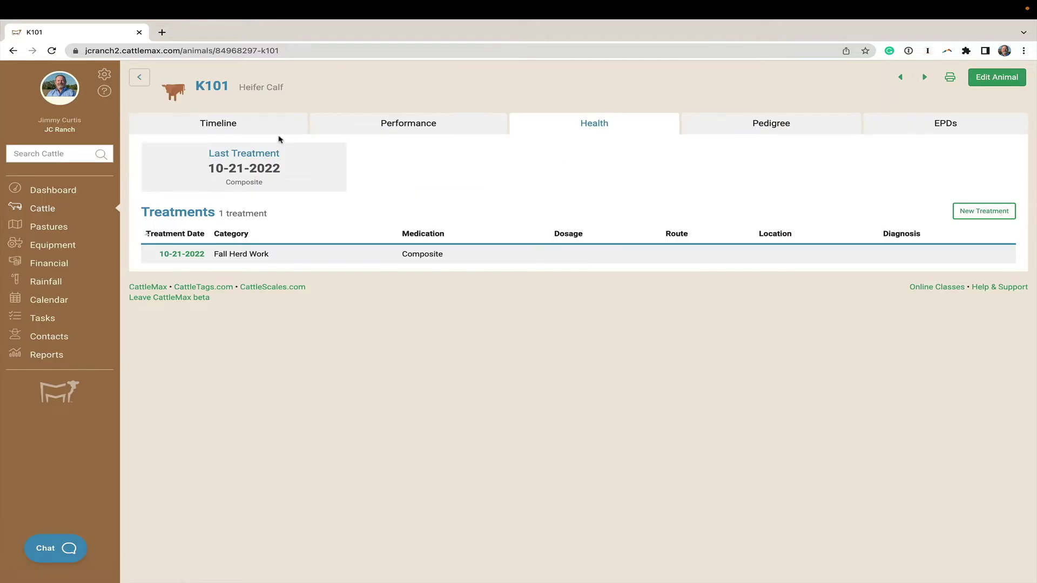
left_click(141, 79)
left_click(141, 79)
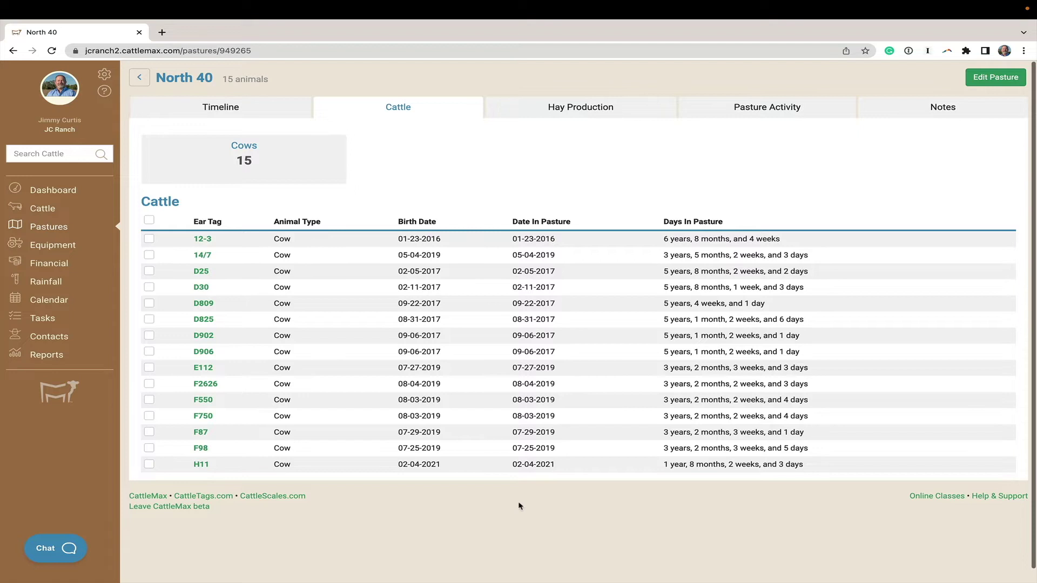
- Select all the cows in the North 40 pasture and start a group update that adds pregnancy checks
left_click(149, 221)
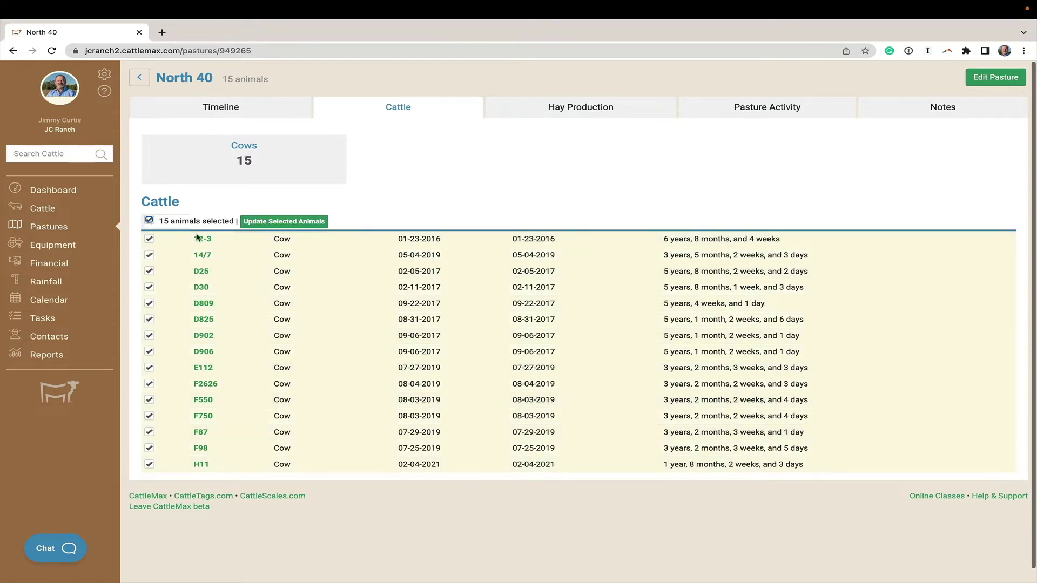
left_click(284, 222)
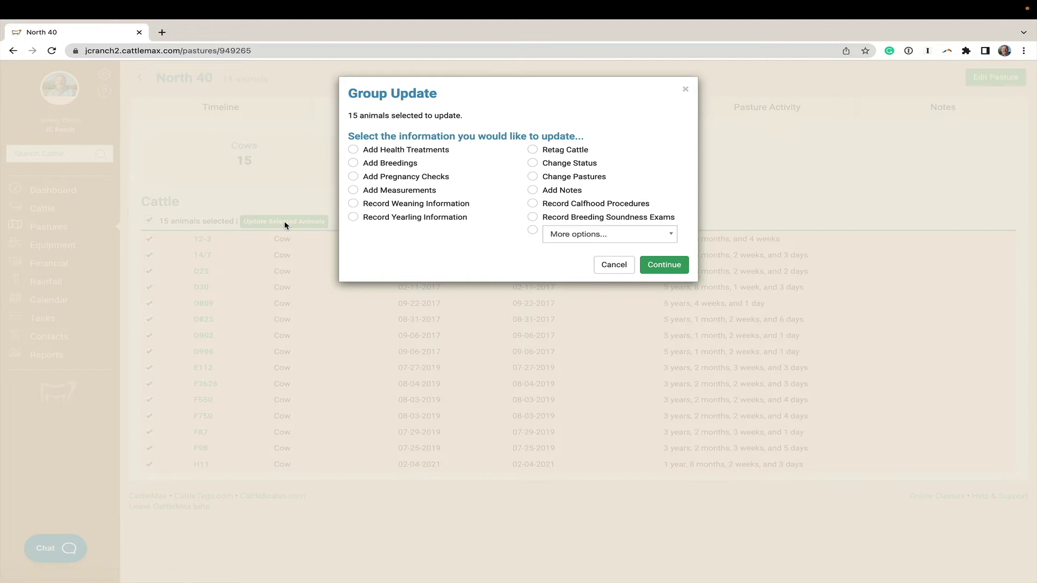
left_click(354, 176)
left_click(663, 267)
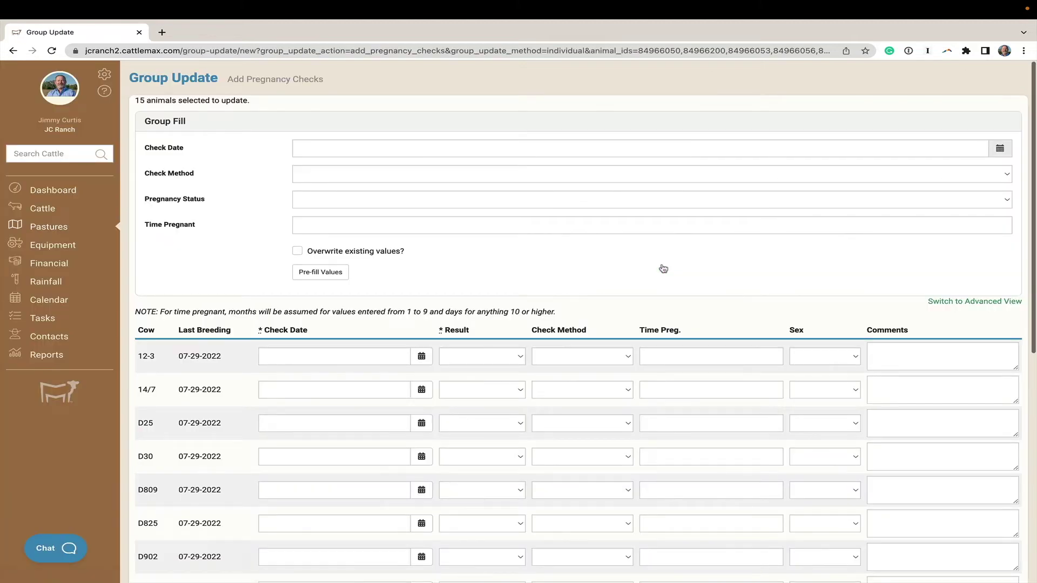
- Pre-fill every cow's pregnancy check with the date 10-21-2022, the Ultrasound method and the status Pregnant
scroll(663, 268, "down", 2)
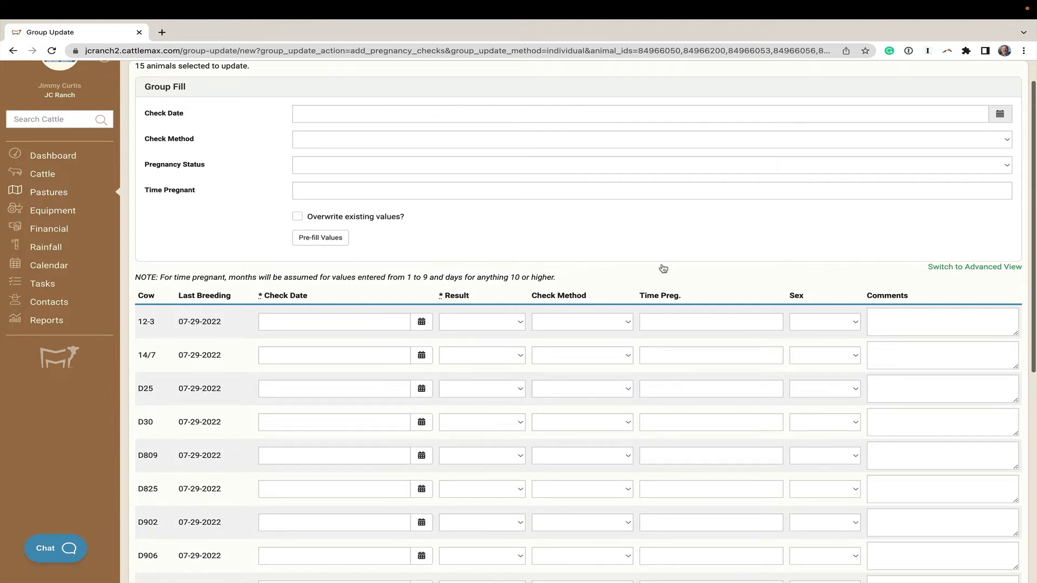
left_click(1001, 116)
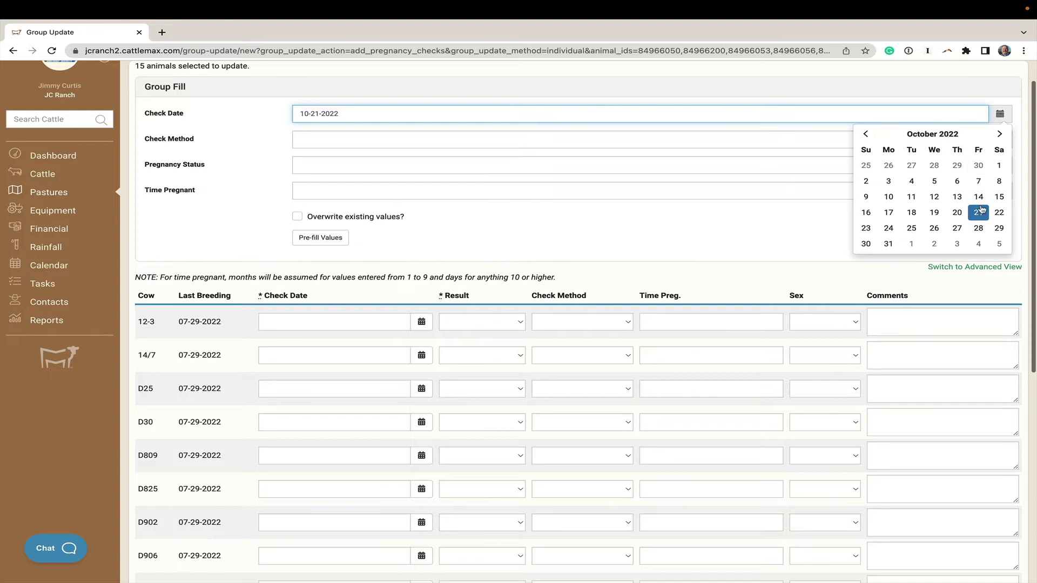
left_click(980, 212)
left_click(988, 141)
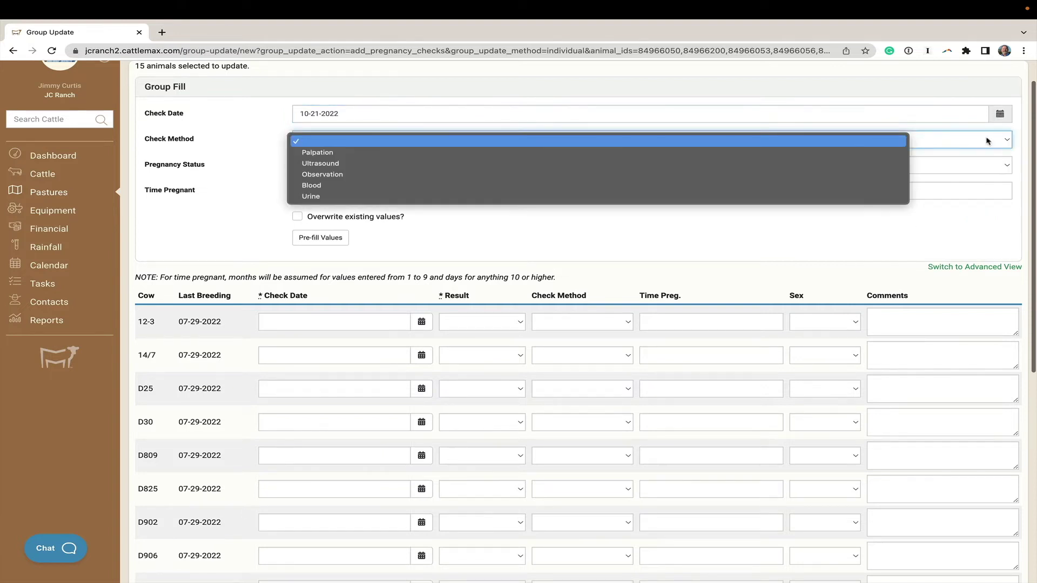
left_click(871, 163)
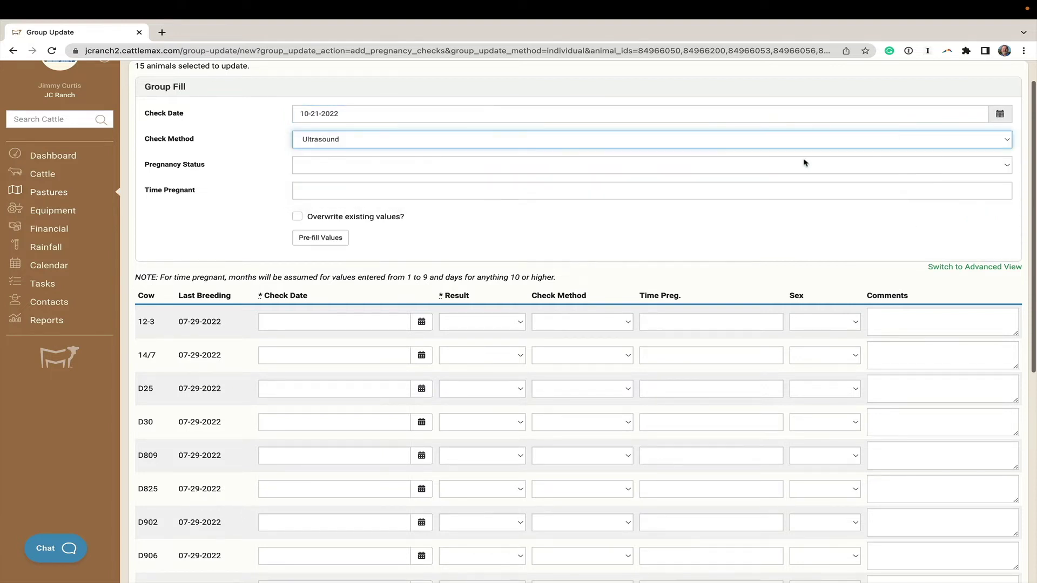
left_click(670, 167)
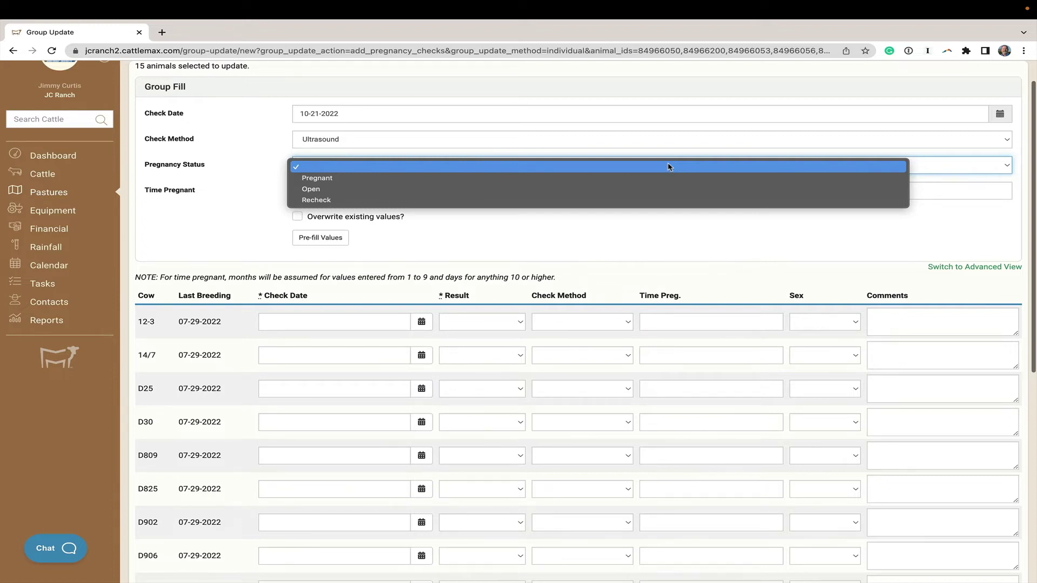
left_click(657, 179)
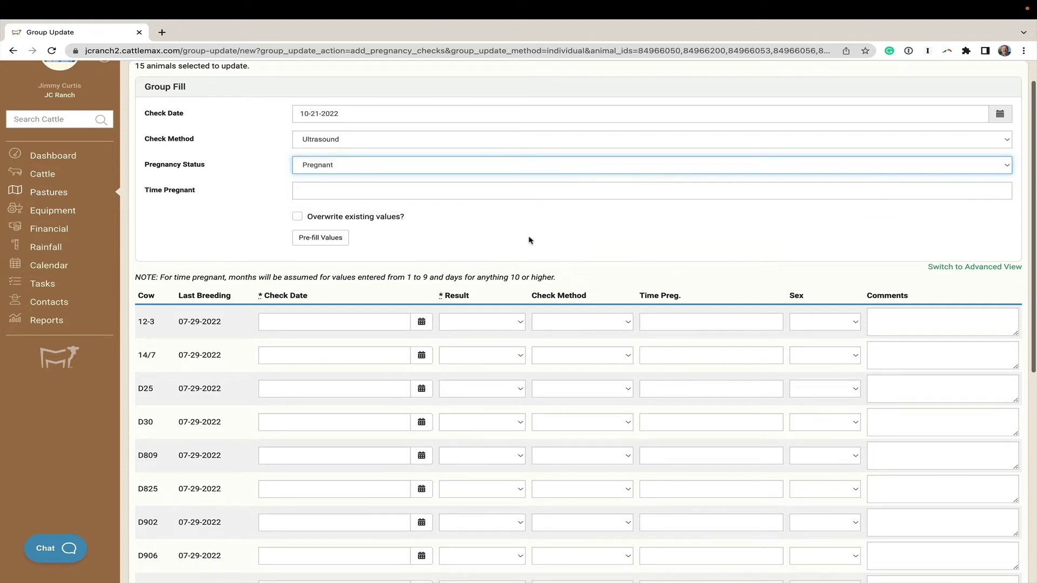
left_click(347, 241)
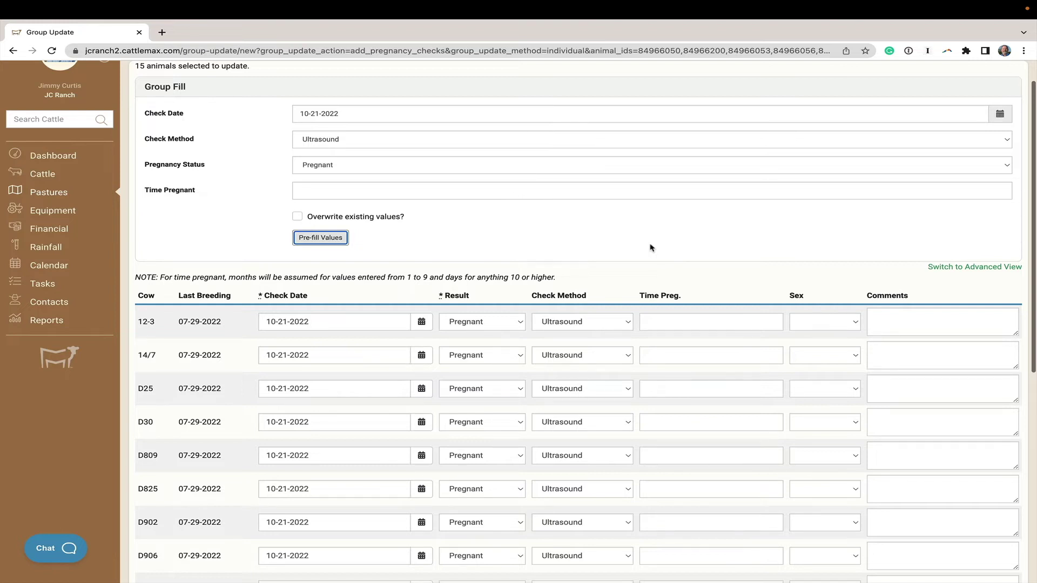
- Switch to the advanced view, set cow 12-3's time pregnant to 90, and archive its 06-01-2022 AI breeding
left_click(982, 268)
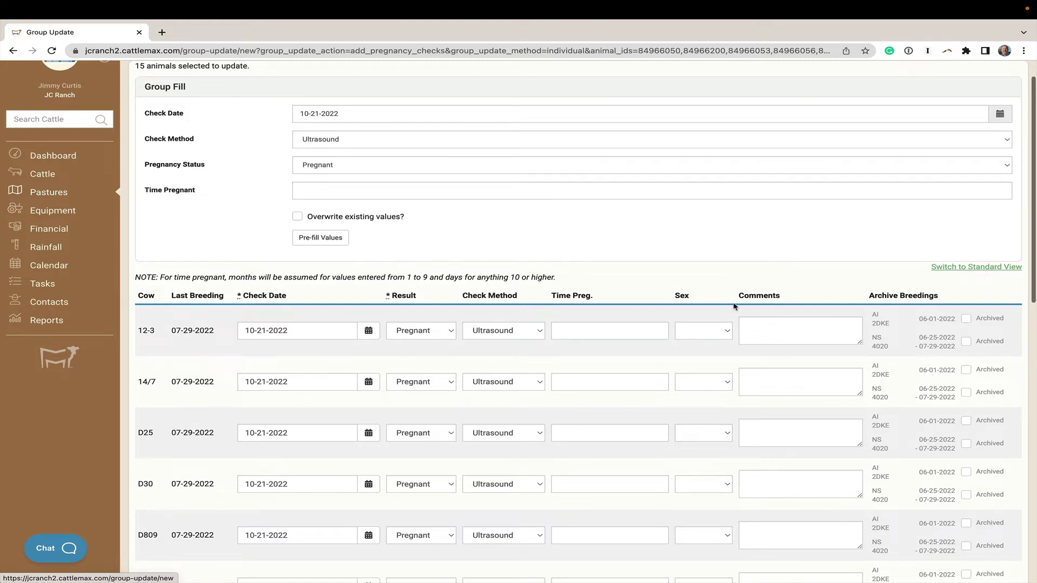
left_click(597, 328)
type("90")
key("Tab")
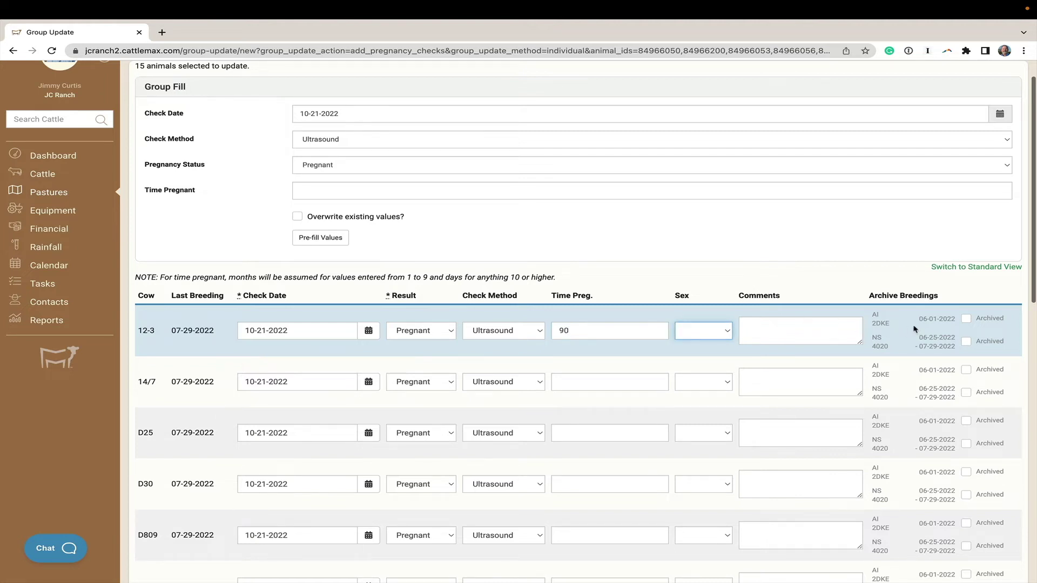
left_click(967, 321)
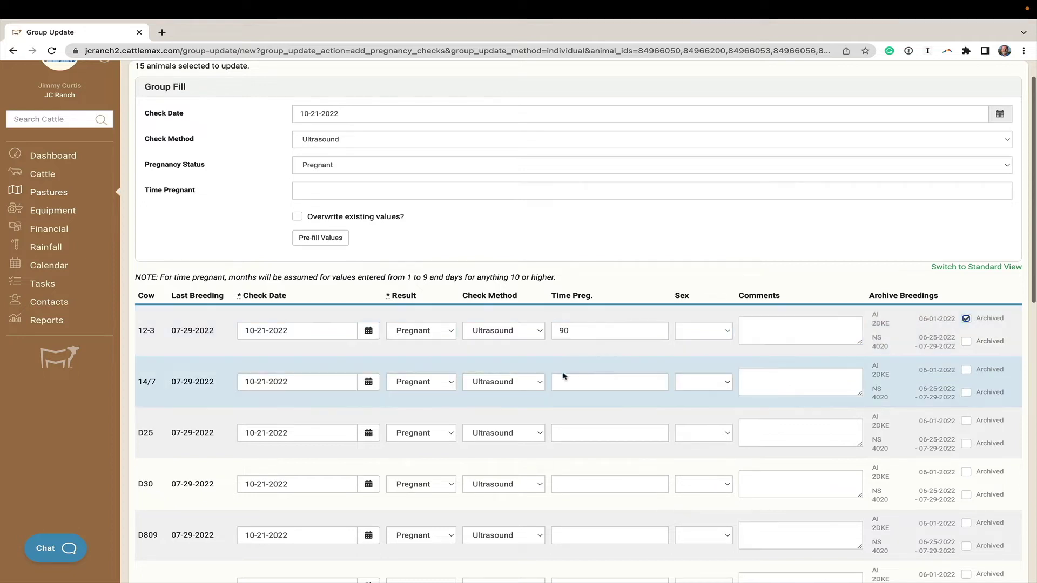
- Set time pregnant to 140 for cow 14/7, archiving its NS breeding, and to 85 for cow D25, archiving its AI breeding
left_click(573, 382)
type("140")
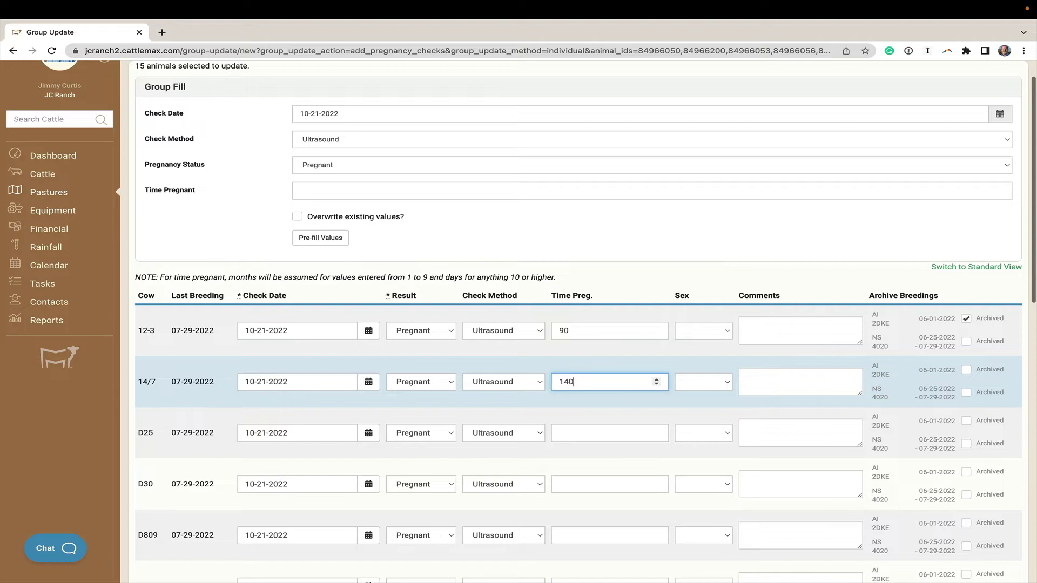
key("Tab")
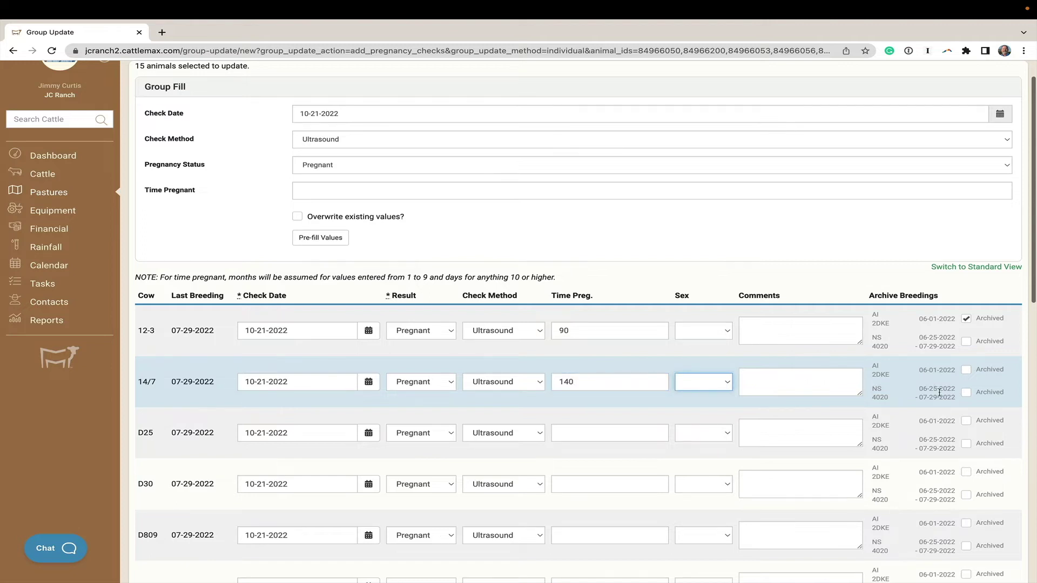
left_click(966, 394)
left_click(609, 434)
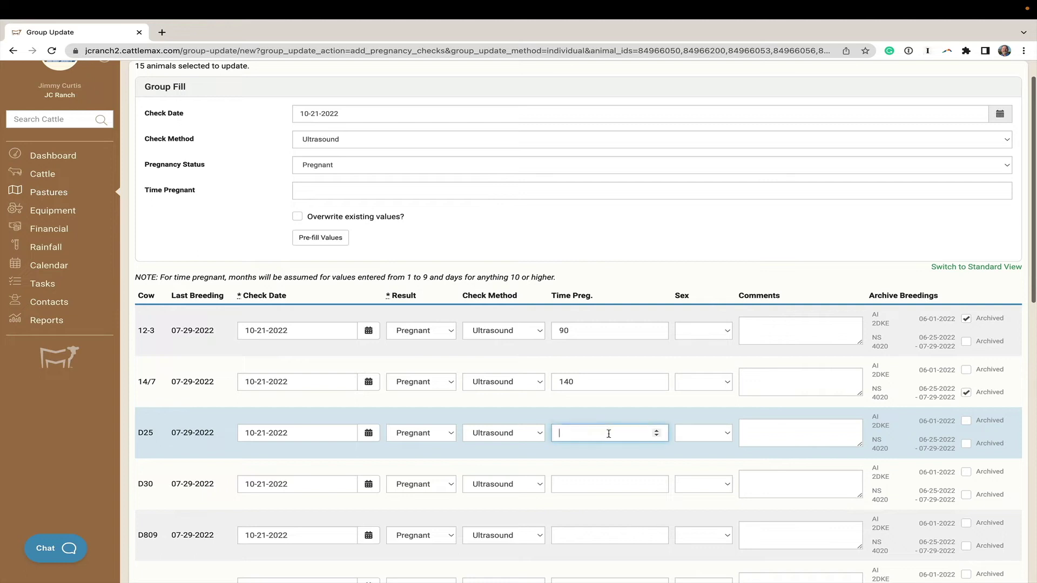
type("85")
key("Tab")
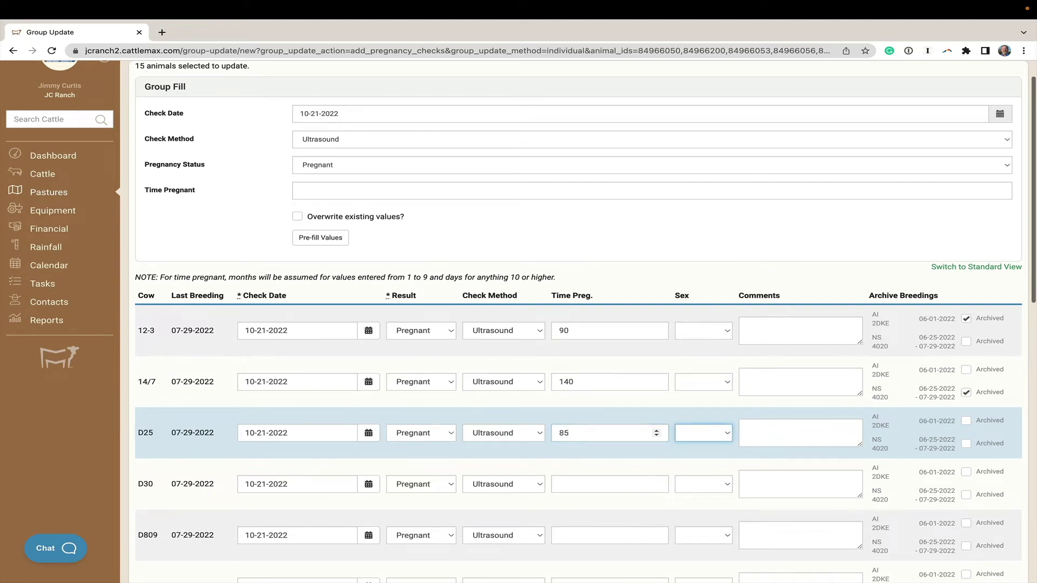
left_click(966, 421)
- Set cow D30's time pregnant to 140 and archive its NS breeding of 06-25-2022 to 07-29-2022
left_click(609, 484)
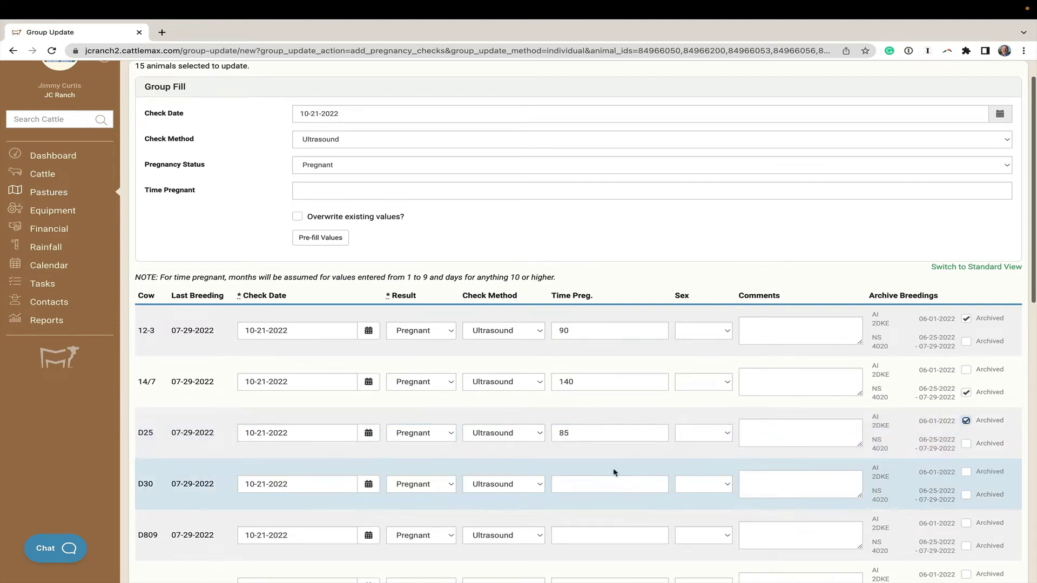
left_click(588, 481)
type("140")
left_click(966, 494)
- Set the time pregnant for cow D809 to 130
scroll(754, 504, "down", 3)
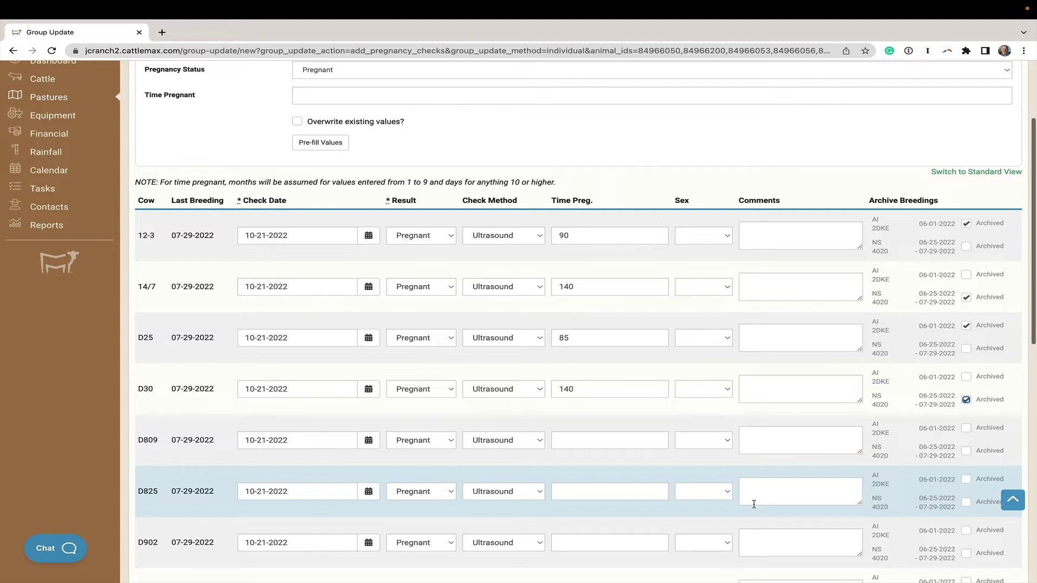
left_click(641, 440)
type("135")
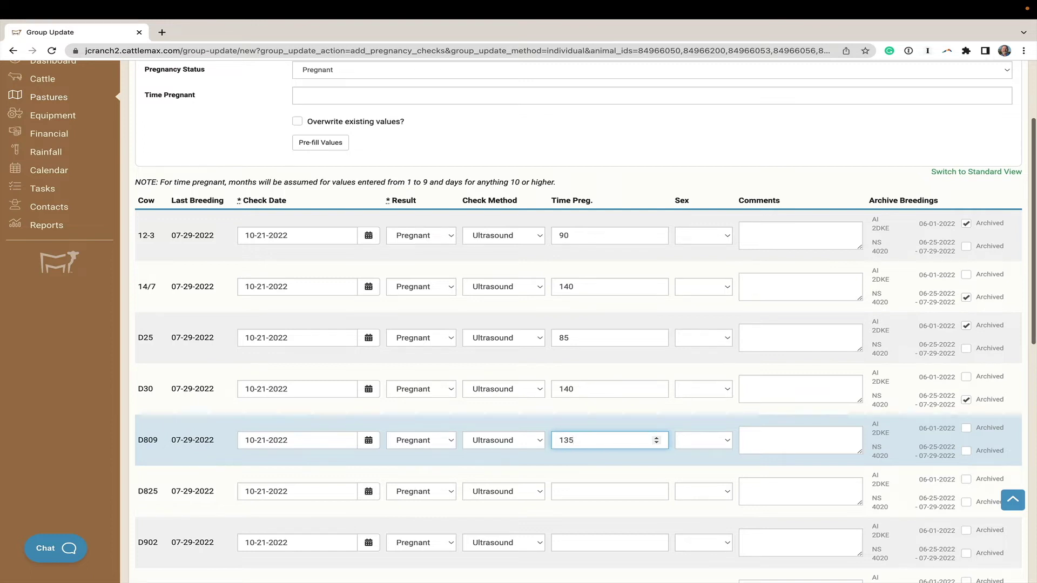
key("BackSpace")
type("0")
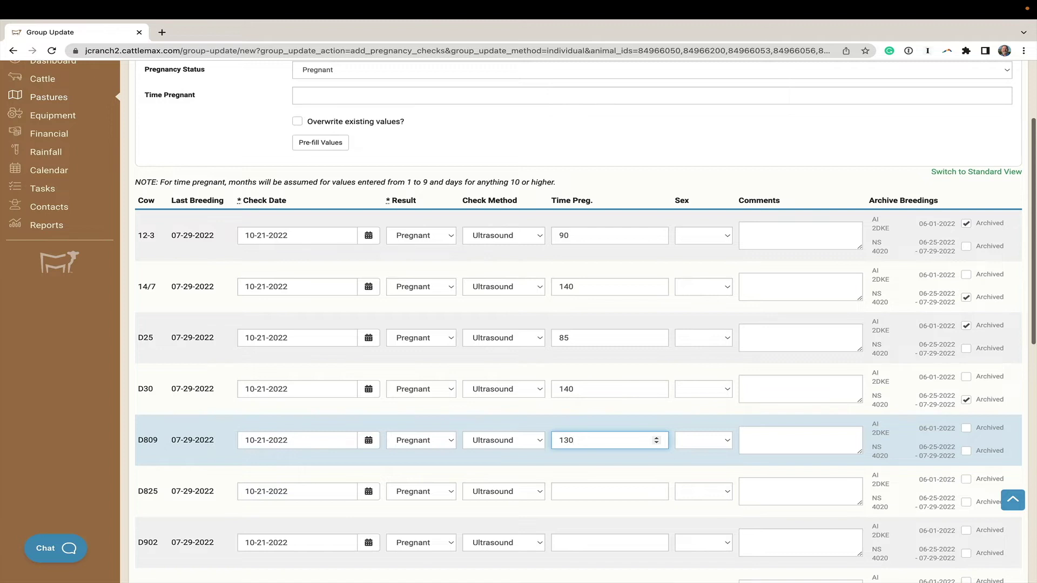
- Change the pregnancy check result for cow D825 to Recheck
scroll(604, 441, "down", 2)
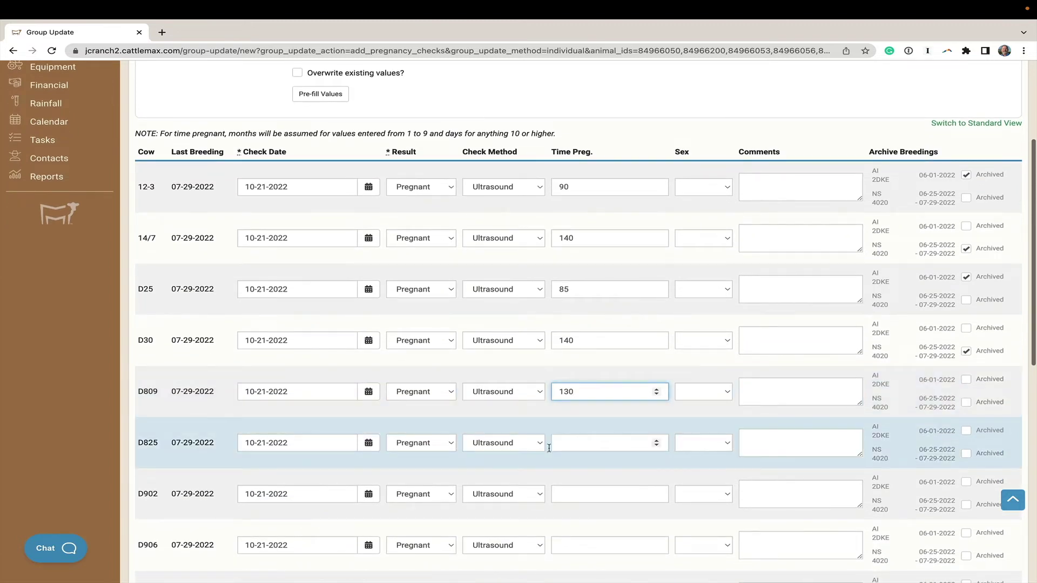
left_click(452, 444)
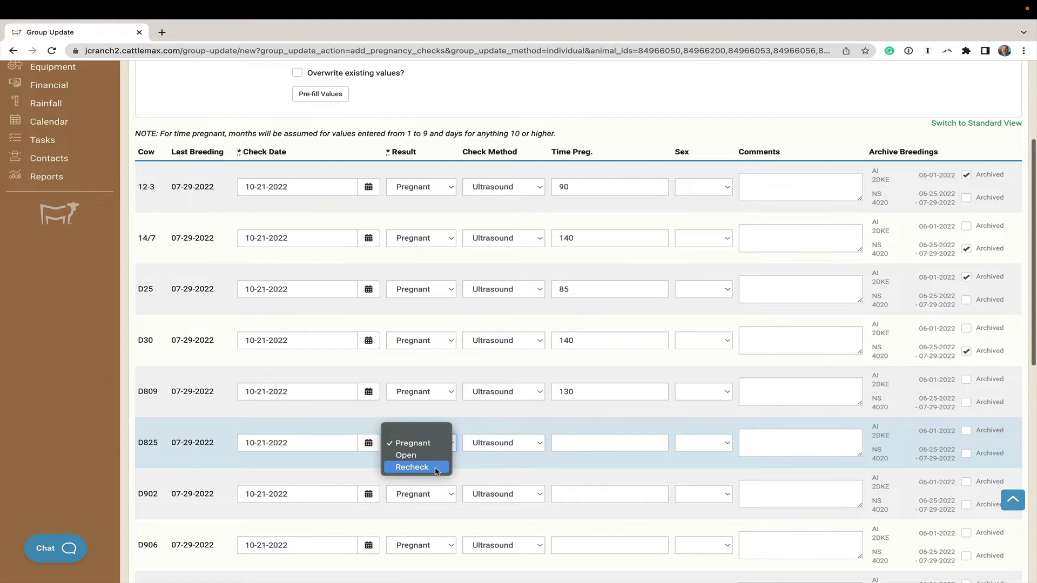
left_click(437, 468)
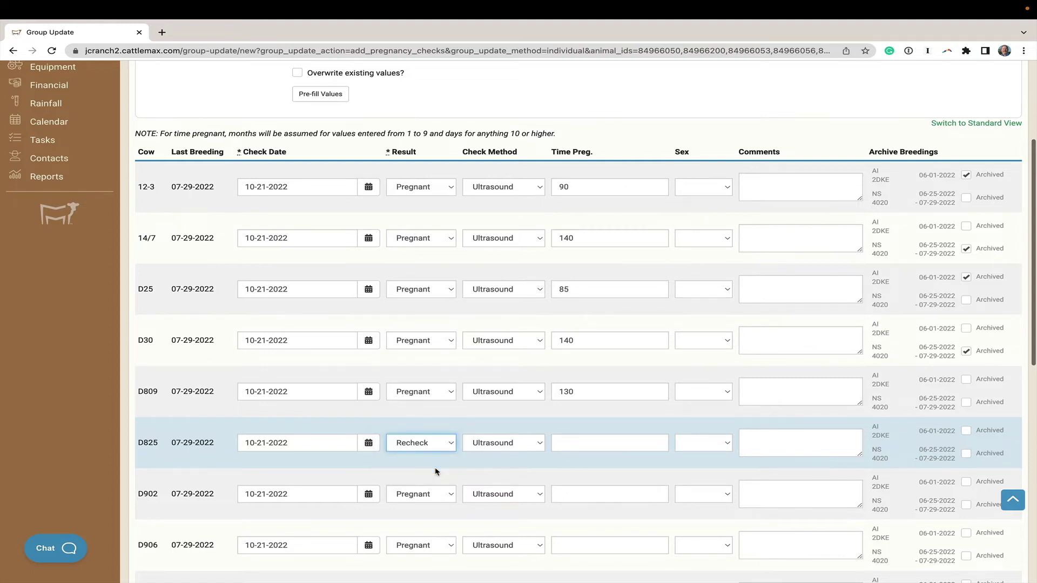
- Create the pregnancy checks for the North 40 cows and confirm updating the animals
scroll(594, 487, "down", 10)
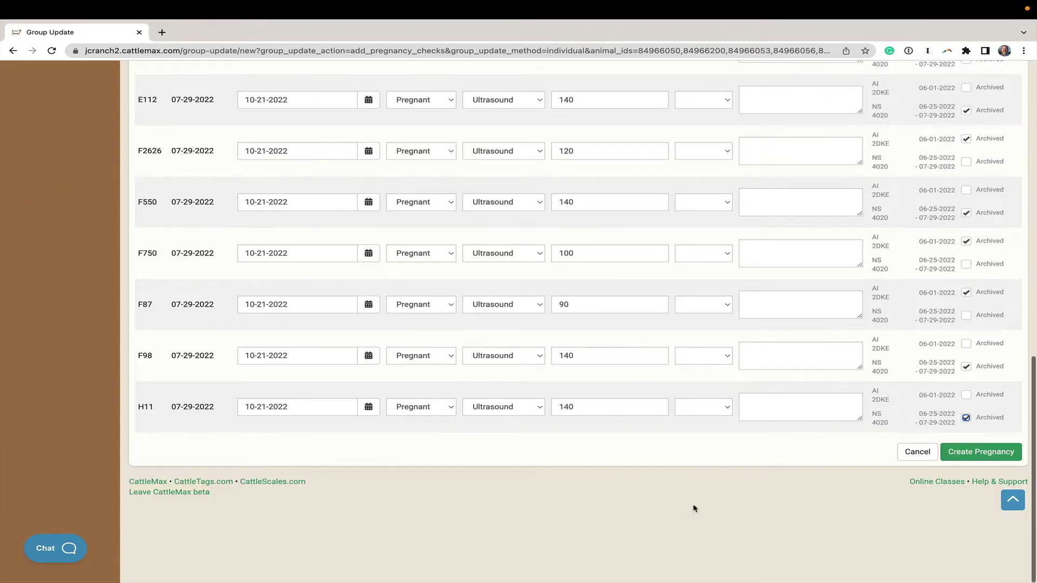
left_click(969, 457)
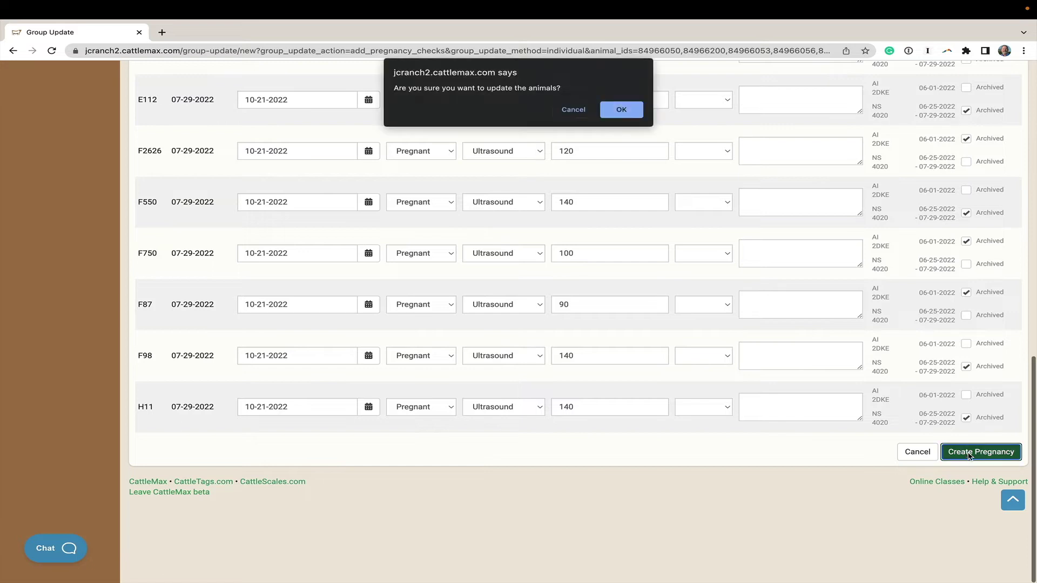
left_click(627, 111)
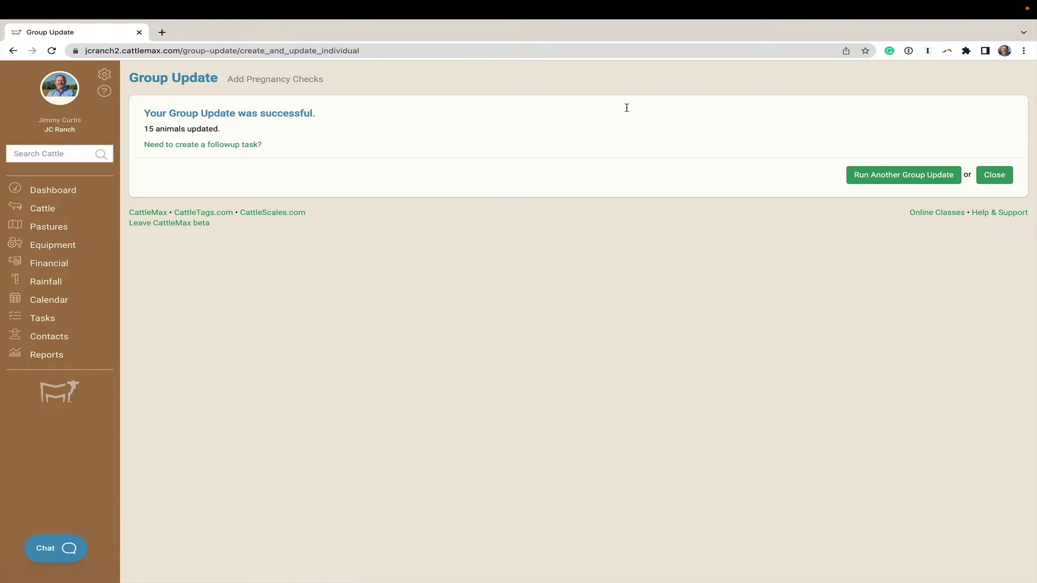
- Start another group update adding health treatments to the same cows, using the LongRange preset
left_click(878, 180)
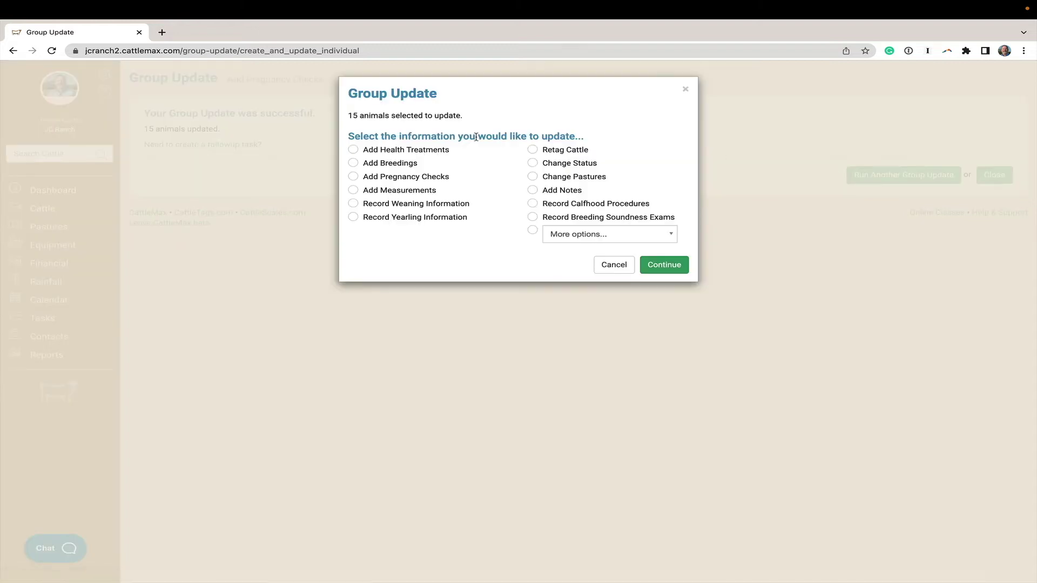
left_click(354, 151)
left_click(663, 265)
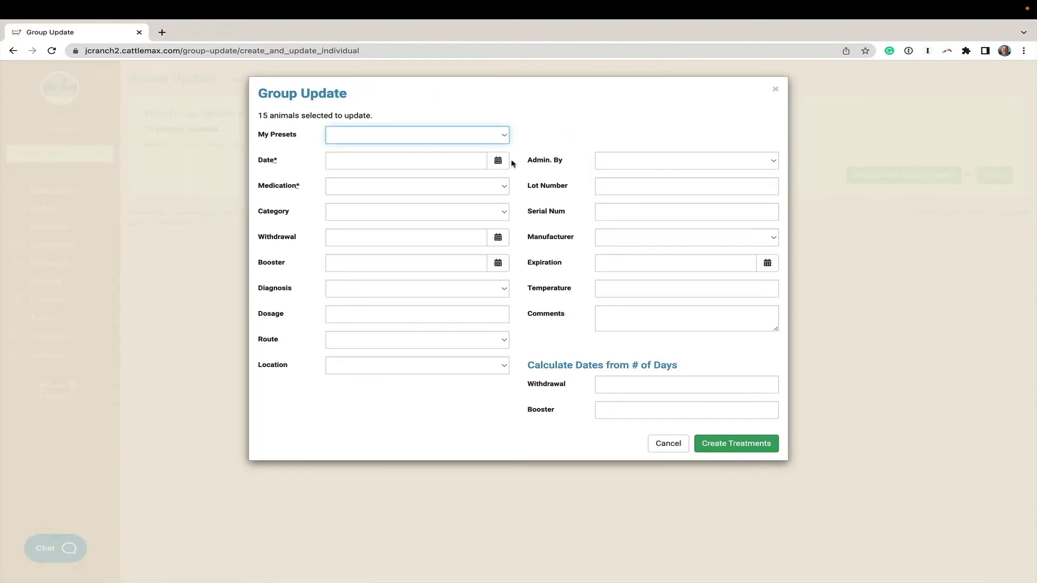
left_click(504, 139)
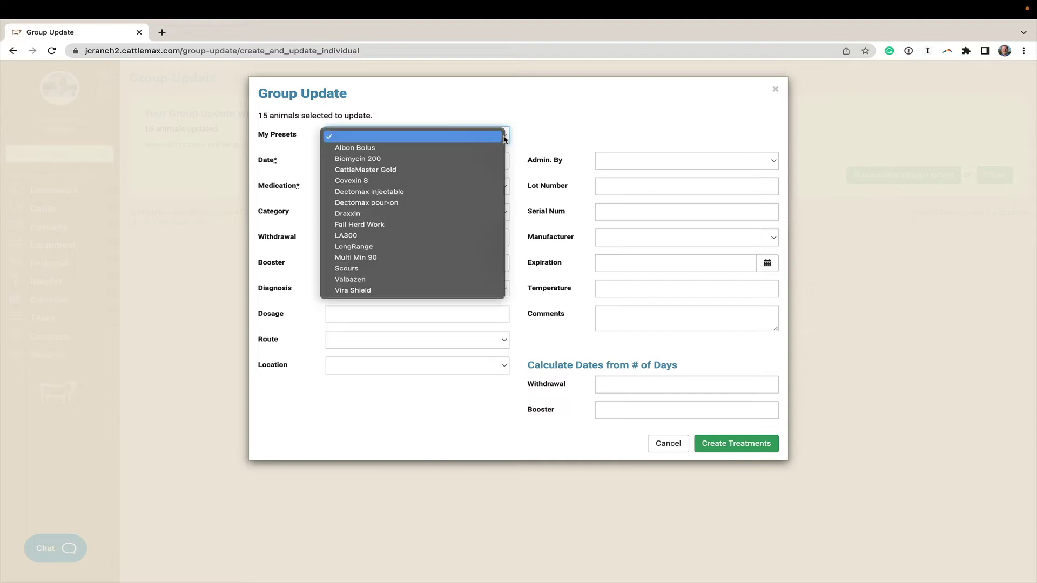
left_click(433, 248)
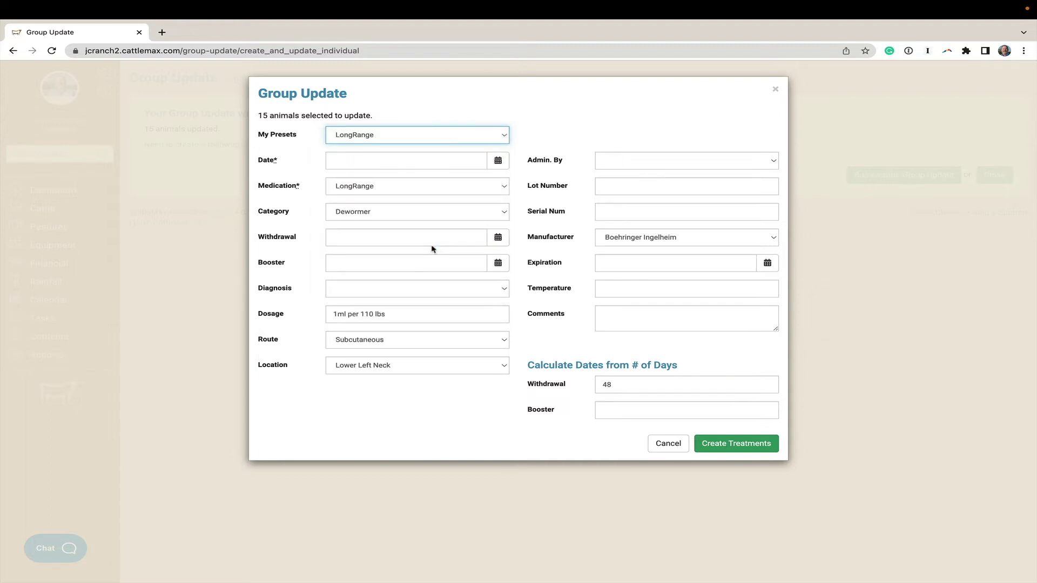
- Set the LongRange treatment date to 10-21-2022
left_click(497, 161)
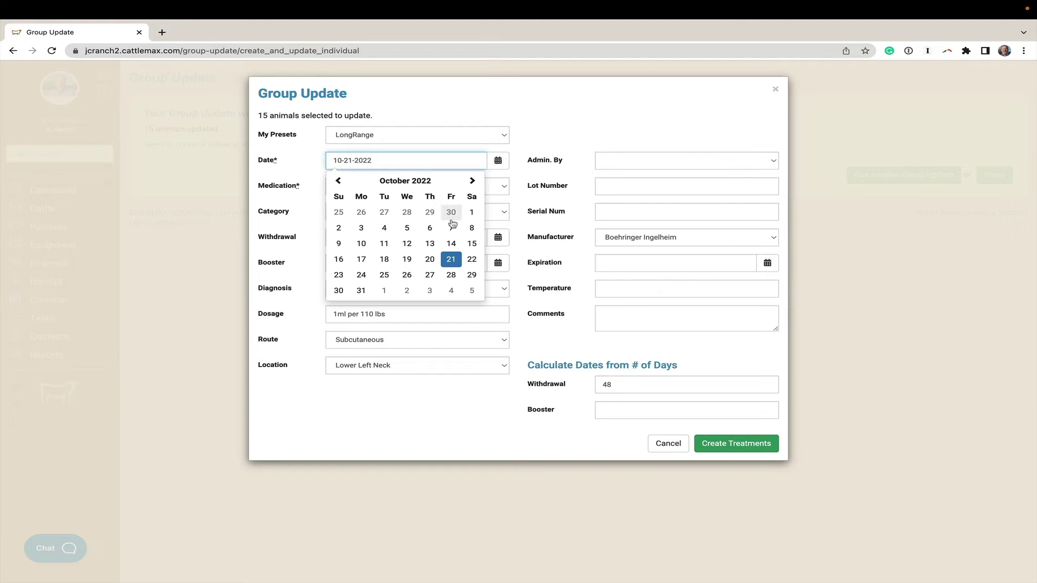
left_click(451, 259)
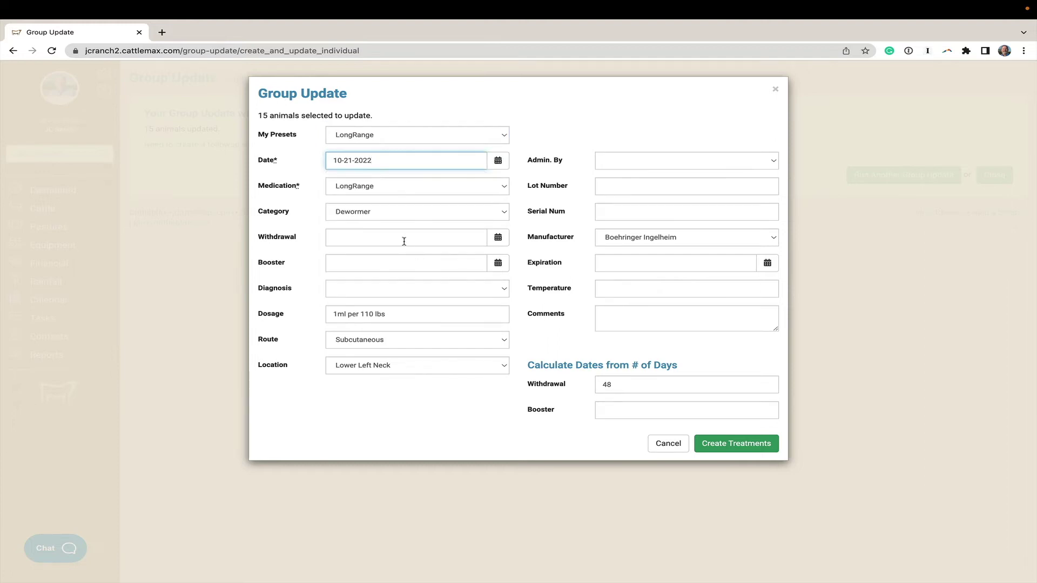
key("Tab")
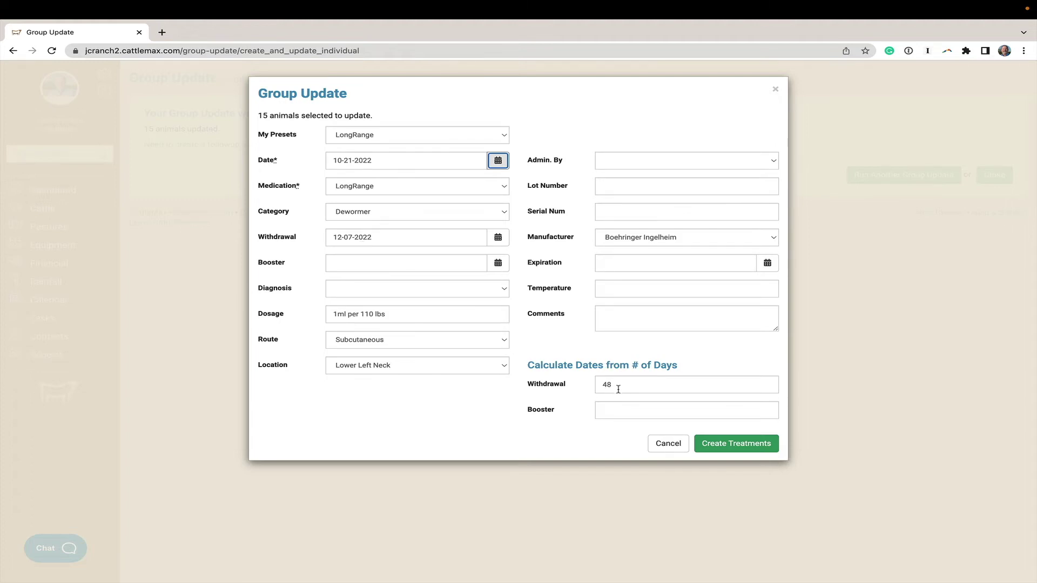
- Add a new diagnosis named Fall Herd Work to the LongRange treatment
left_click(501, 292)
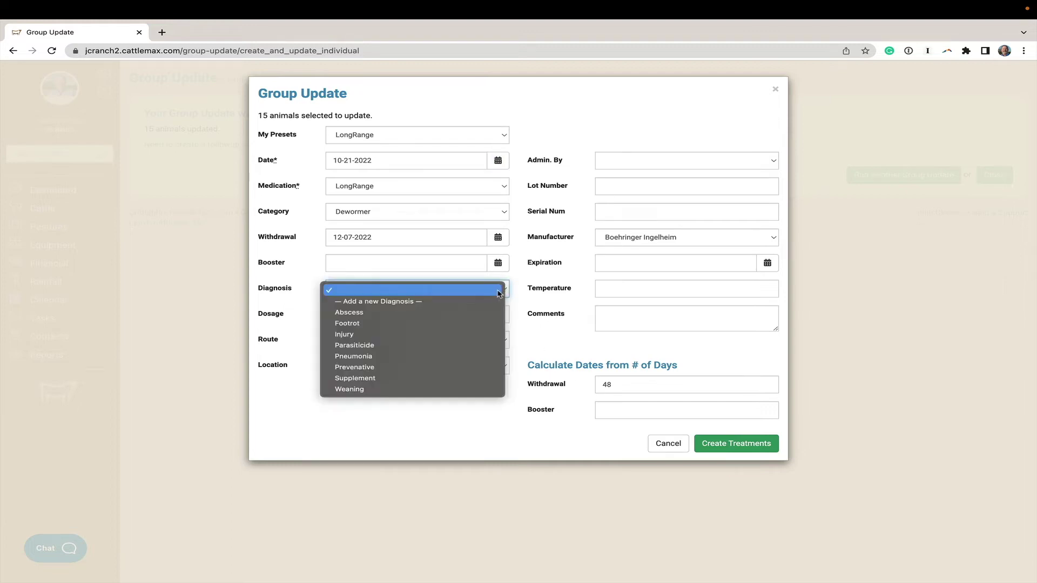
left_click(402, 303)
type("Fall H")
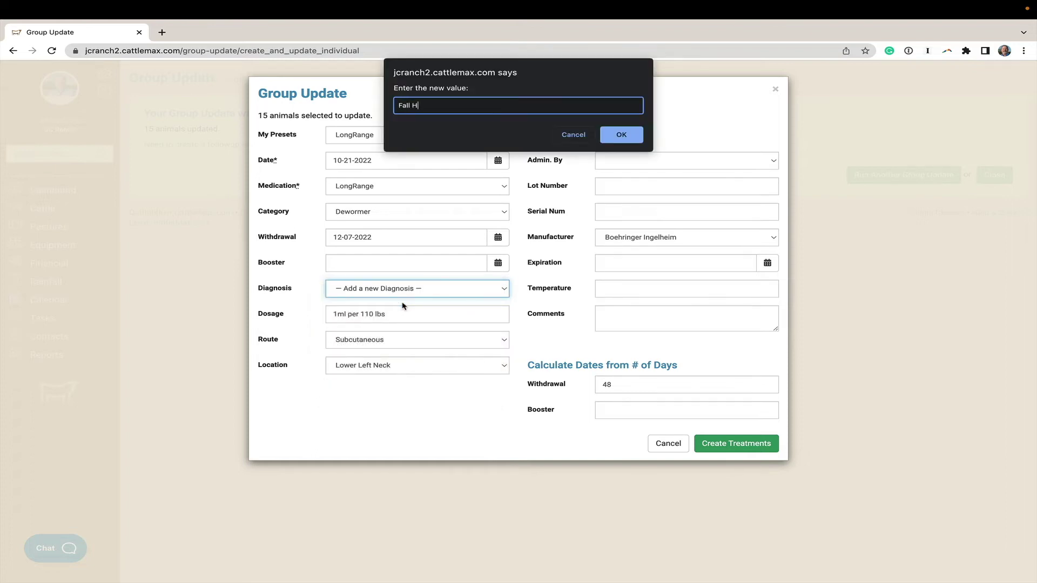
type("erd Work")
left_click(621, 135)
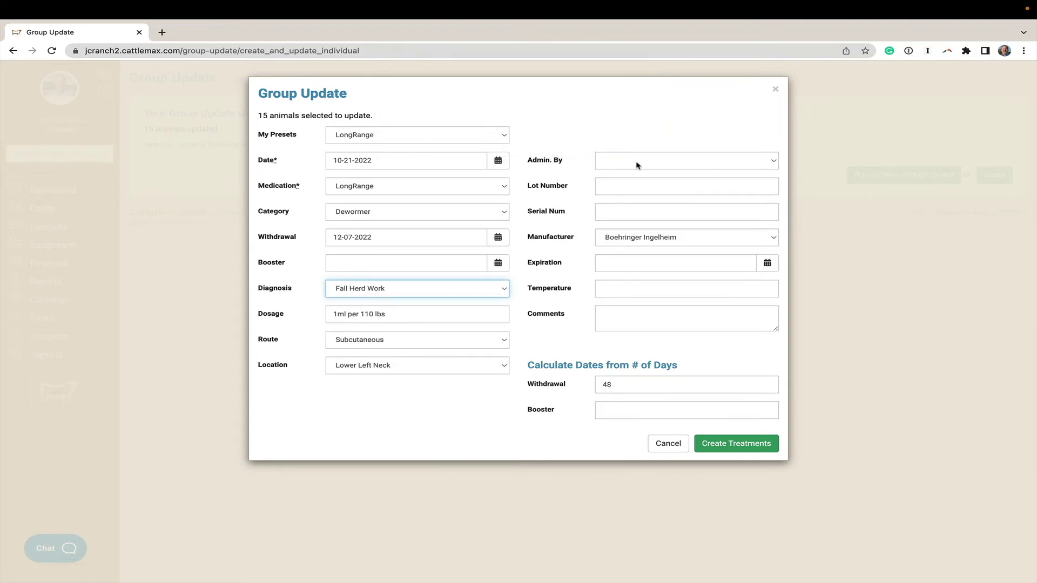
- Choose who administered the LongRange treatment and create the treatments for the selected cows
left_click(638, 162)
left_click(625, 187)
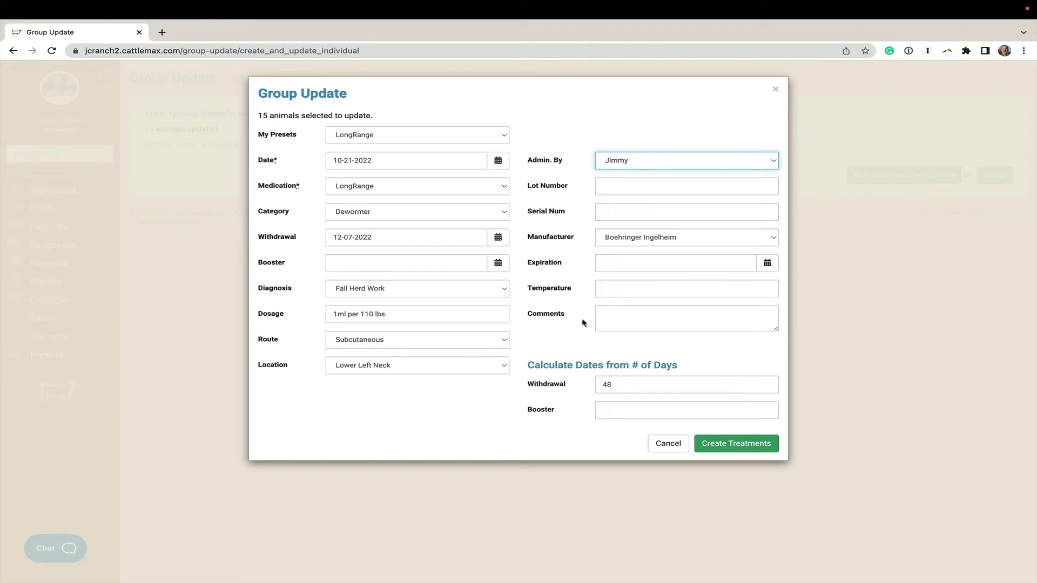
left_click(717, 442)
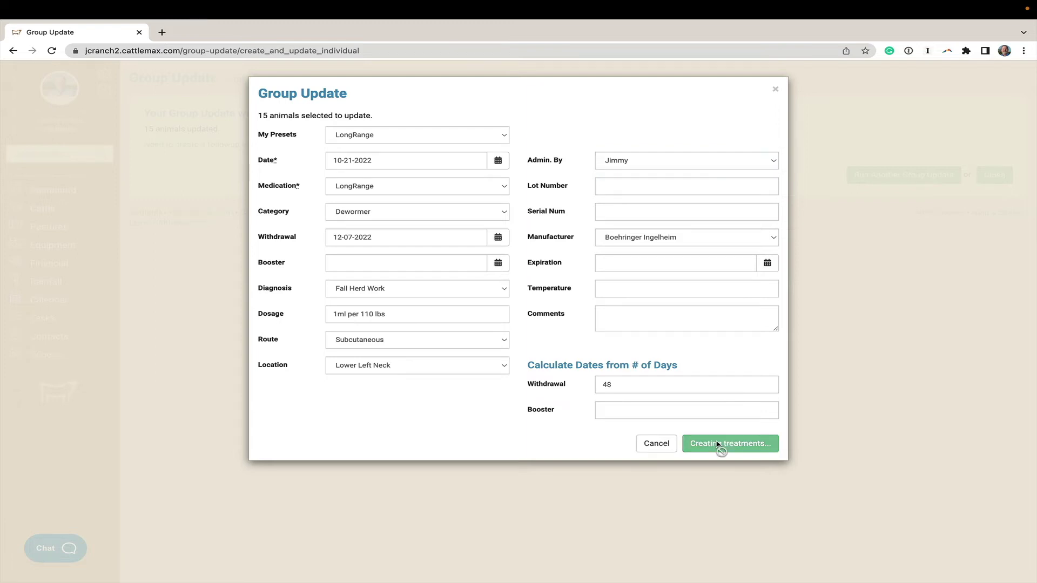
- Start another group update adding health treatments to the same cows, using the Vira Shield preset
left_click(546, 174)
left_click(355, 150)
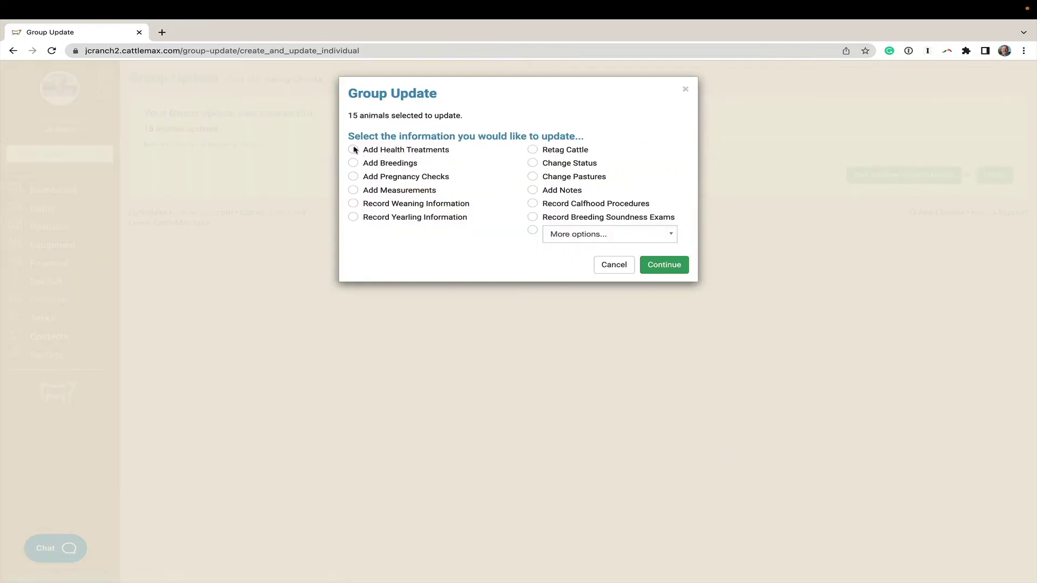
left_click(661, 263)
left_click(505, 137)
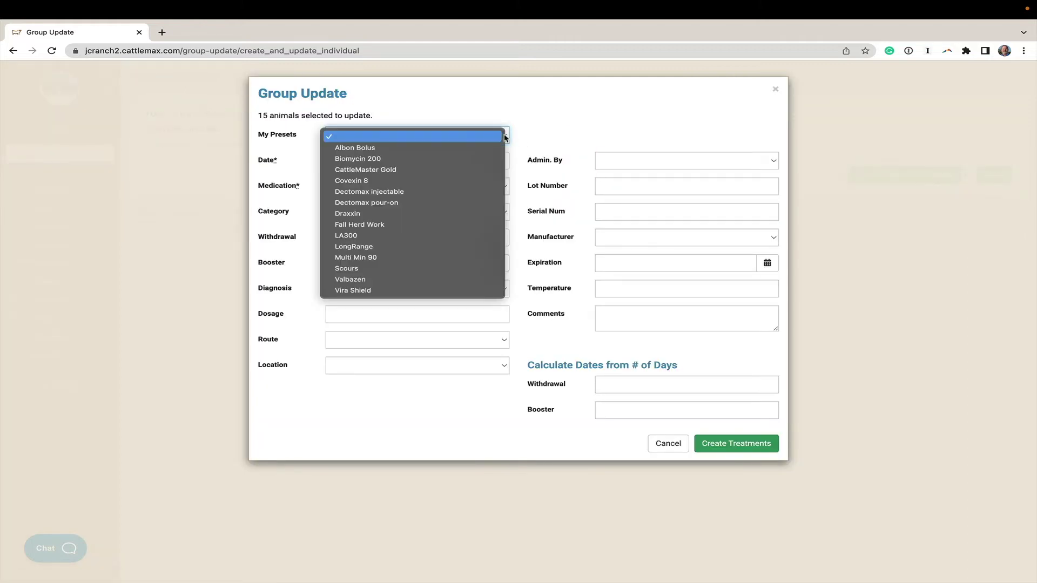
left_click(435, 290)
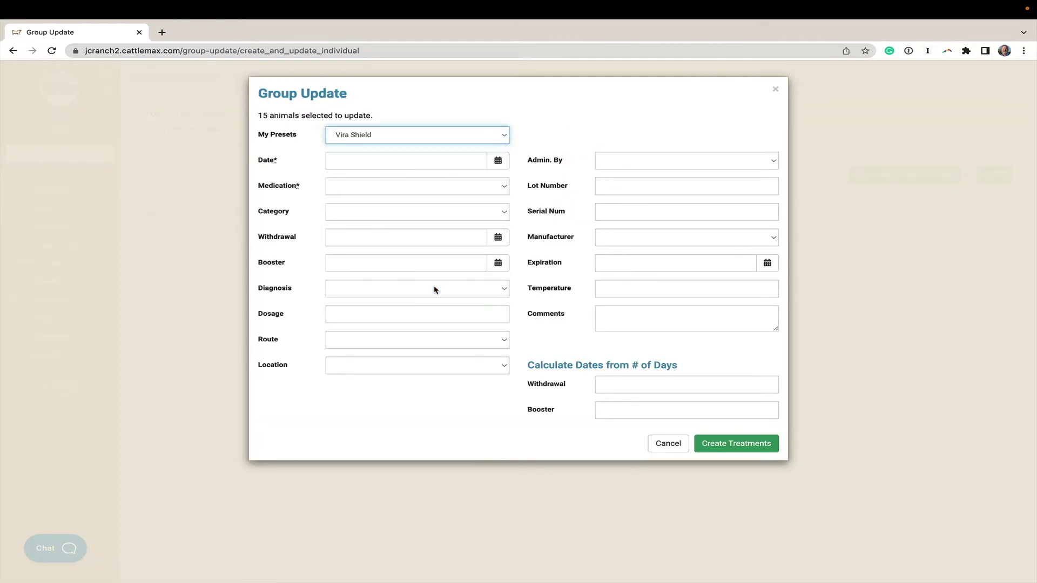
- Date the Vira Shield treatment 10-21-2022 and set its diagnosis to Fall Herd Work
left_click(498, 161)
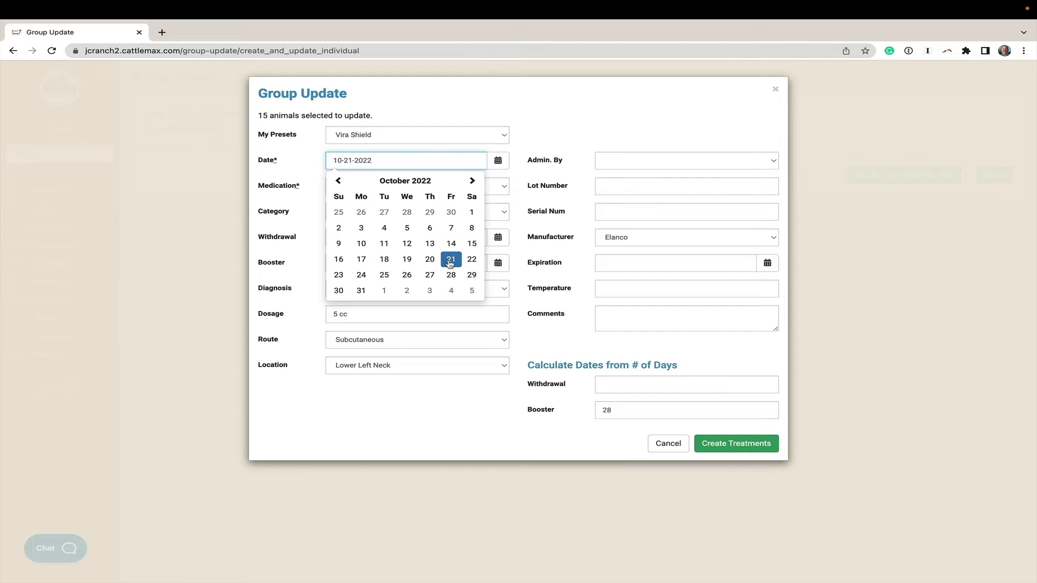
left_click(451, 261)
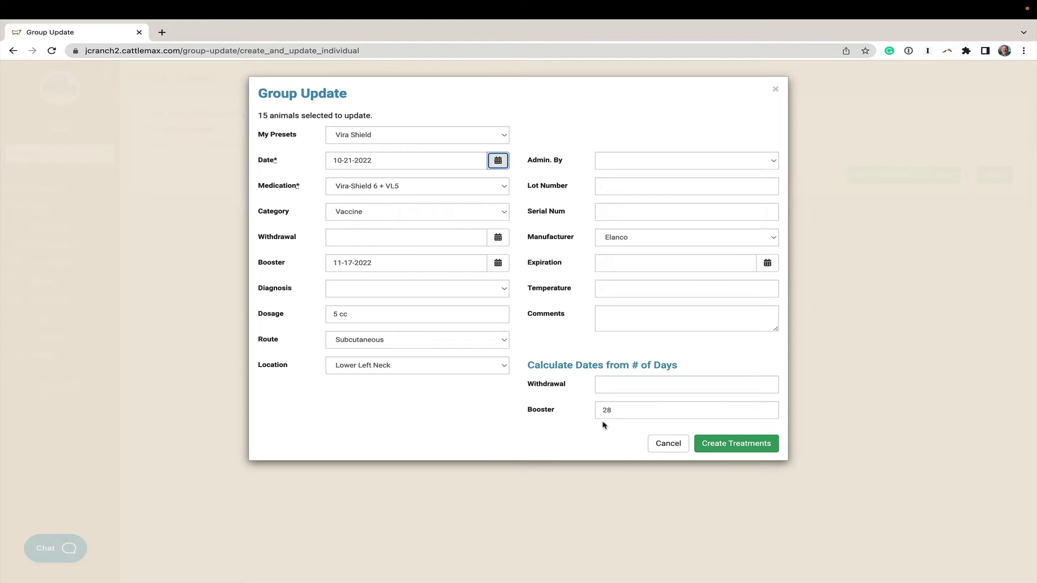
left_click(504, 289)
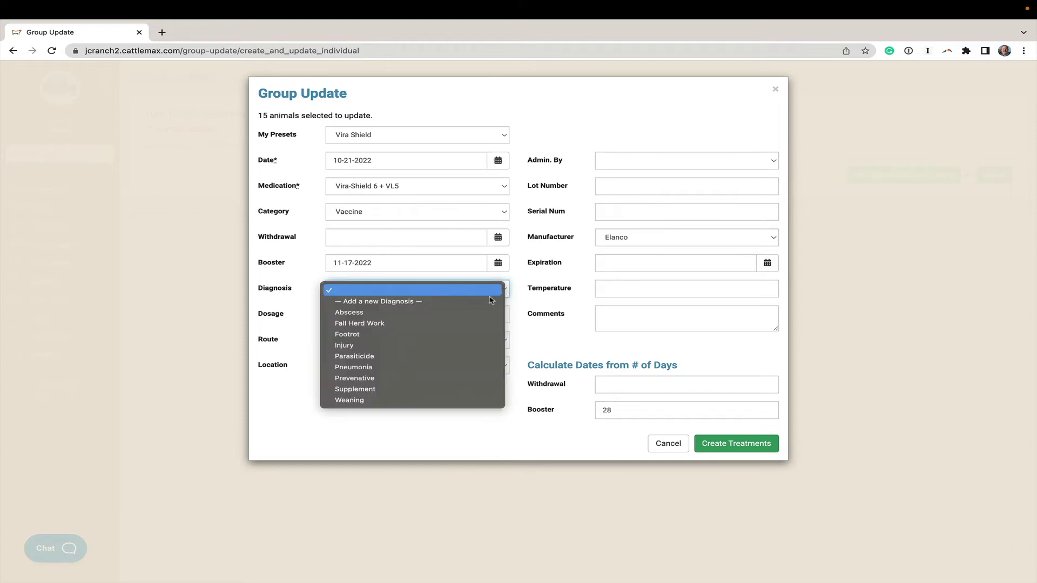
left_click(468, 323)
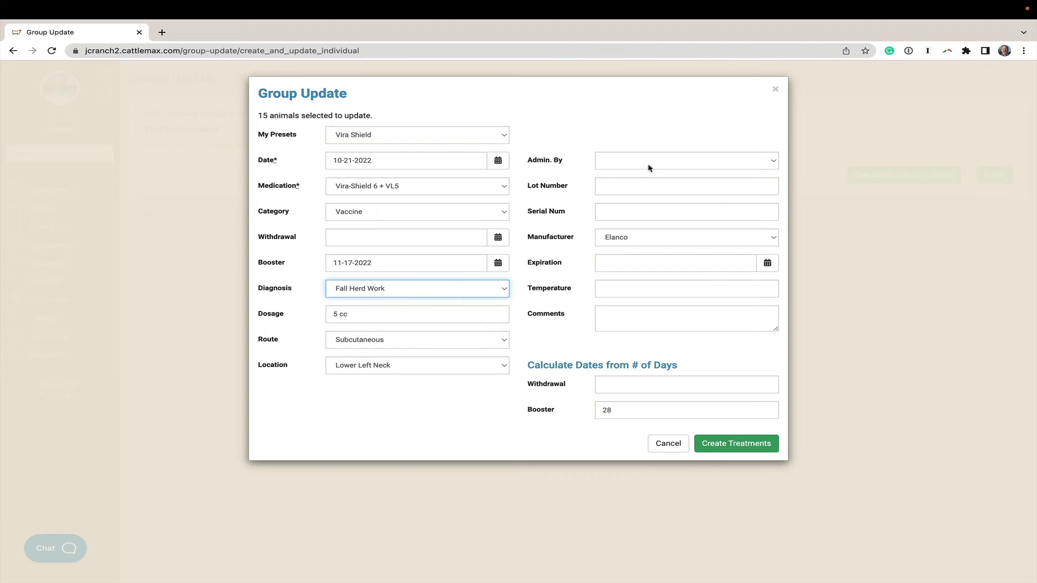
- Choose who administered the Vira Shield treatment, create the treatments and close the group update
left_click(648, 165)
left_click(643, 184)
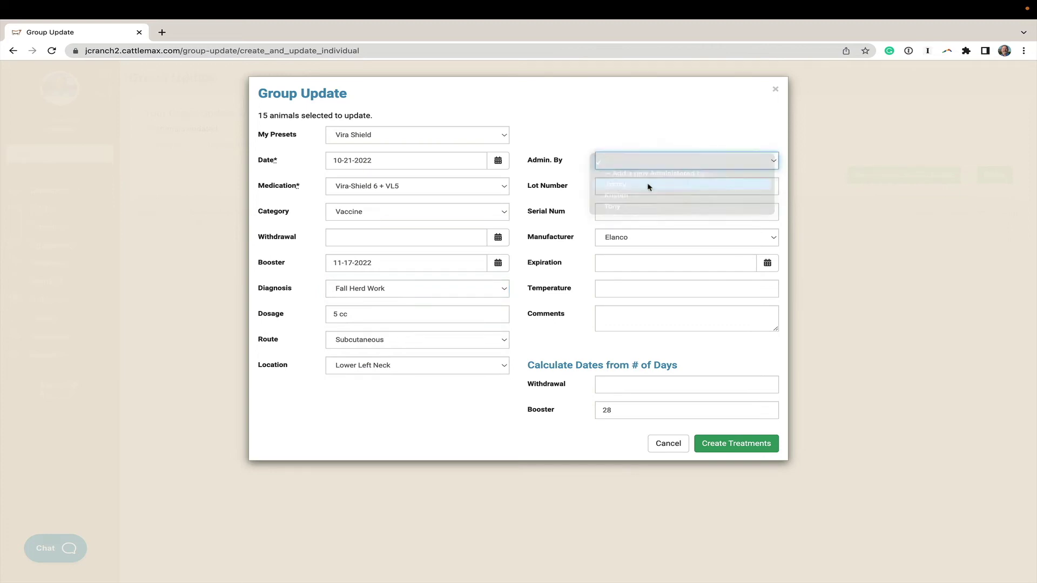
left_click(732, 452)
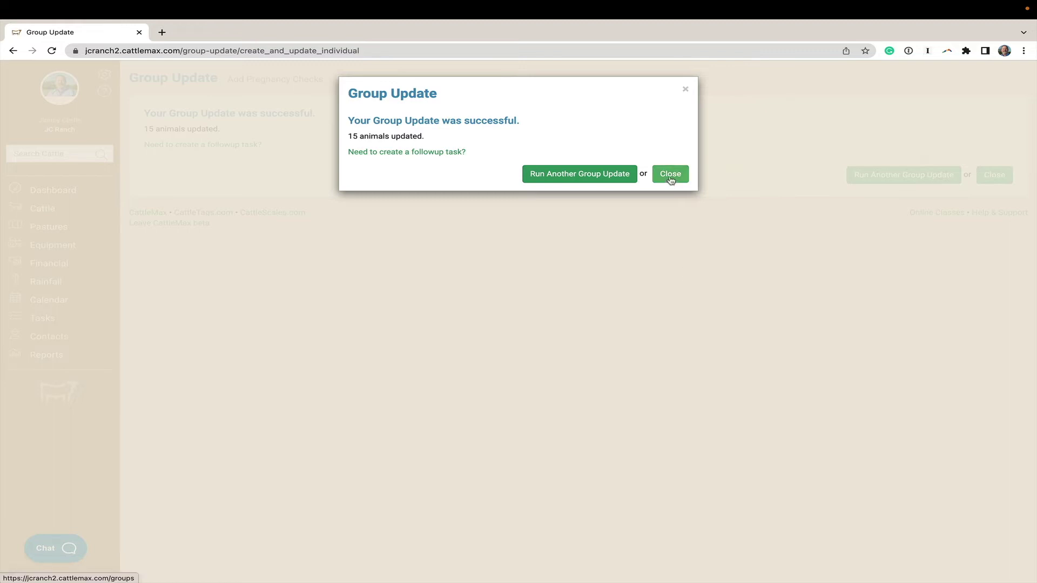
left_click(671, 179)
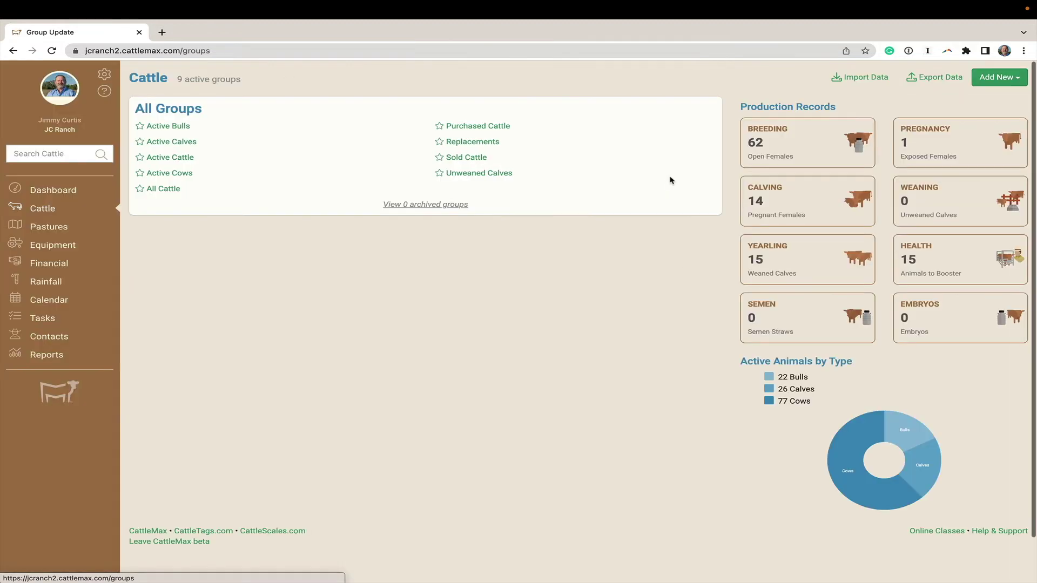
- Open cow 14/7 from the North 40 pasture and review its timeline, breeding and health records
left_click(47, 227)
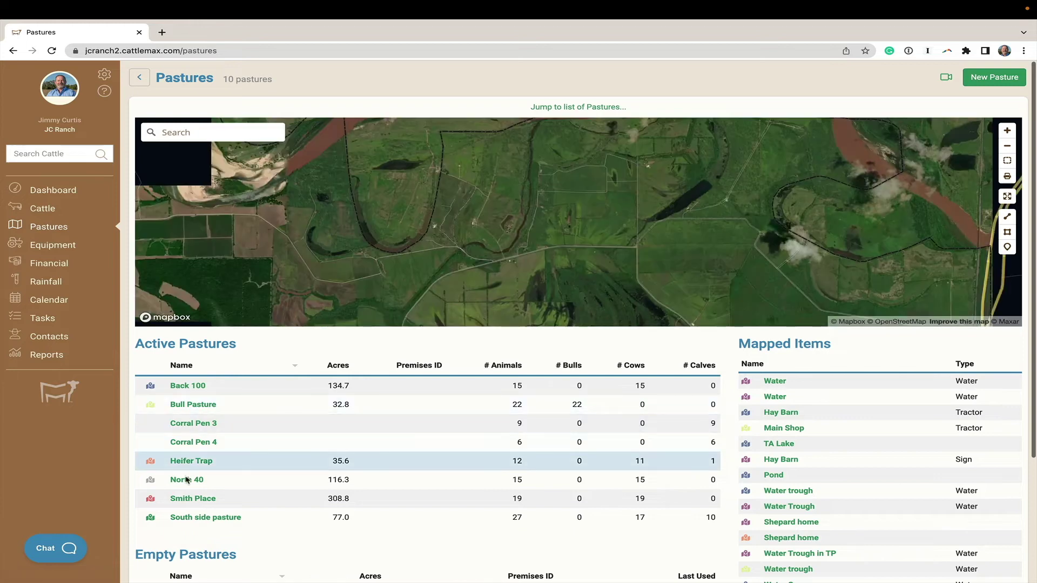
left_click(186, 480)
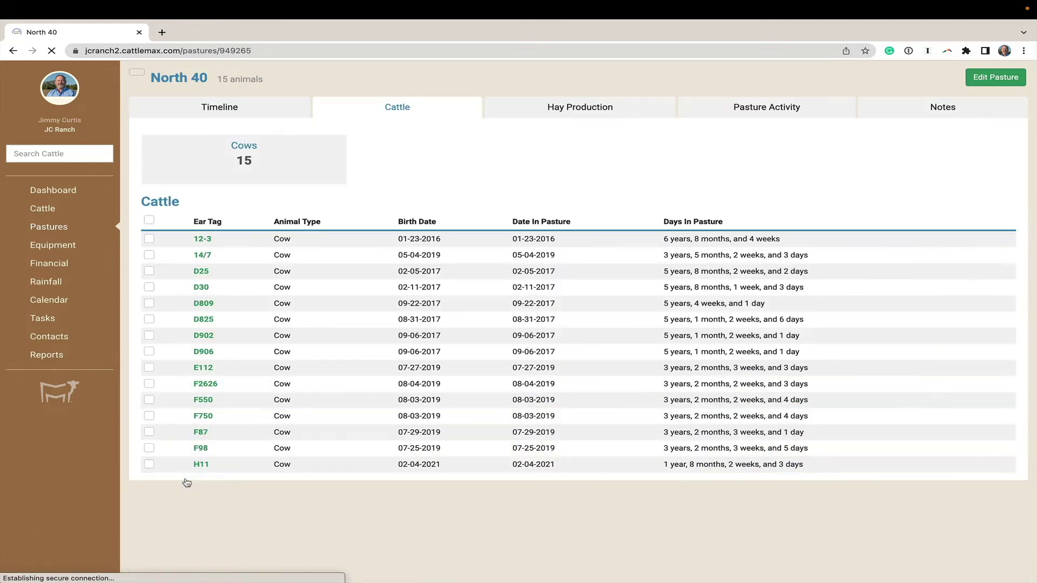
left_click(204, 256)
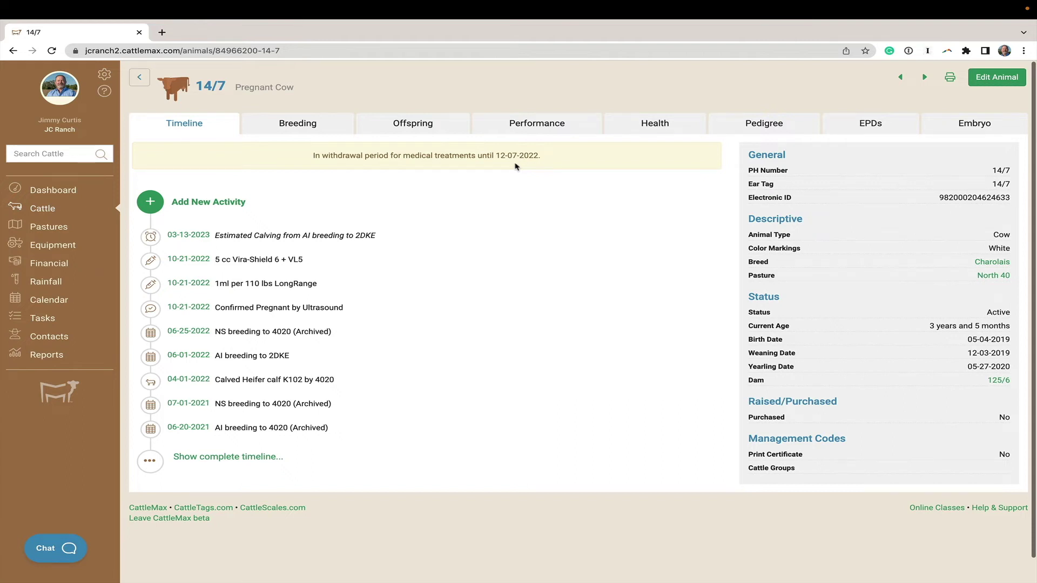
left_click(304, 124)
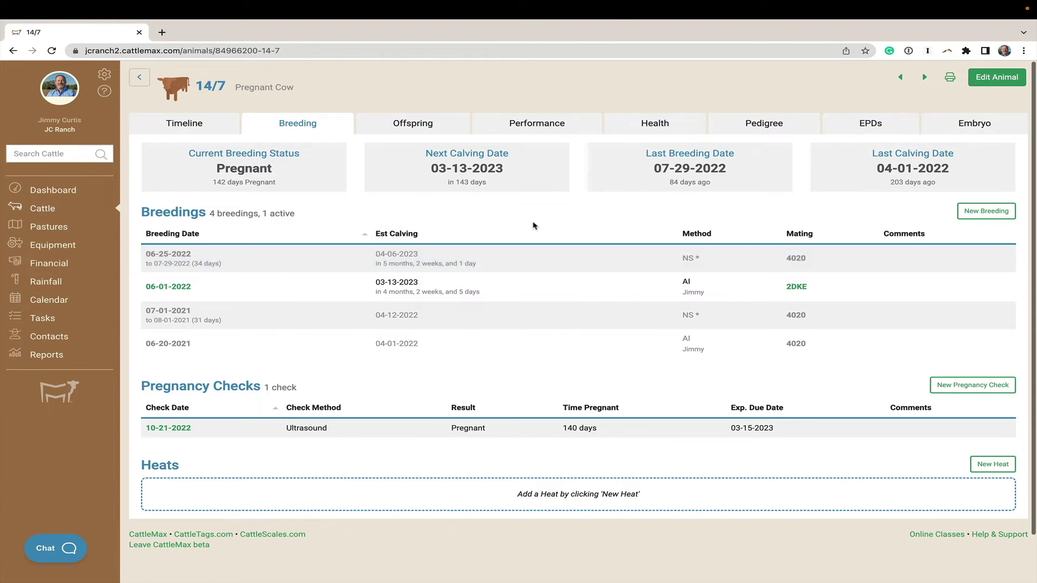
left_click(654, 126)
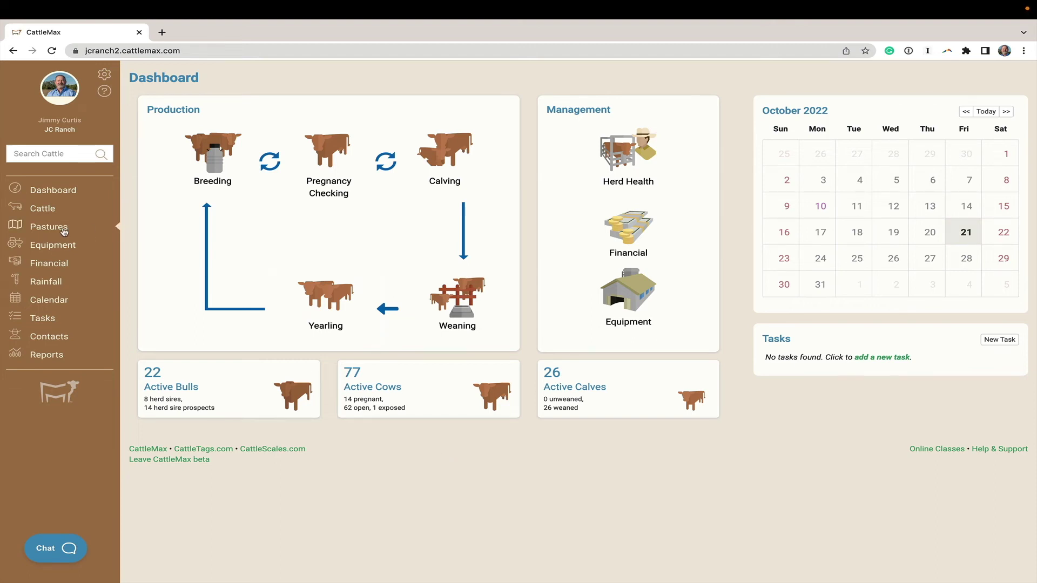
- Start a calfhood procedures group update for all calves in Corral Pen 4, applying one value to every selected animal
left_click(53, 230)
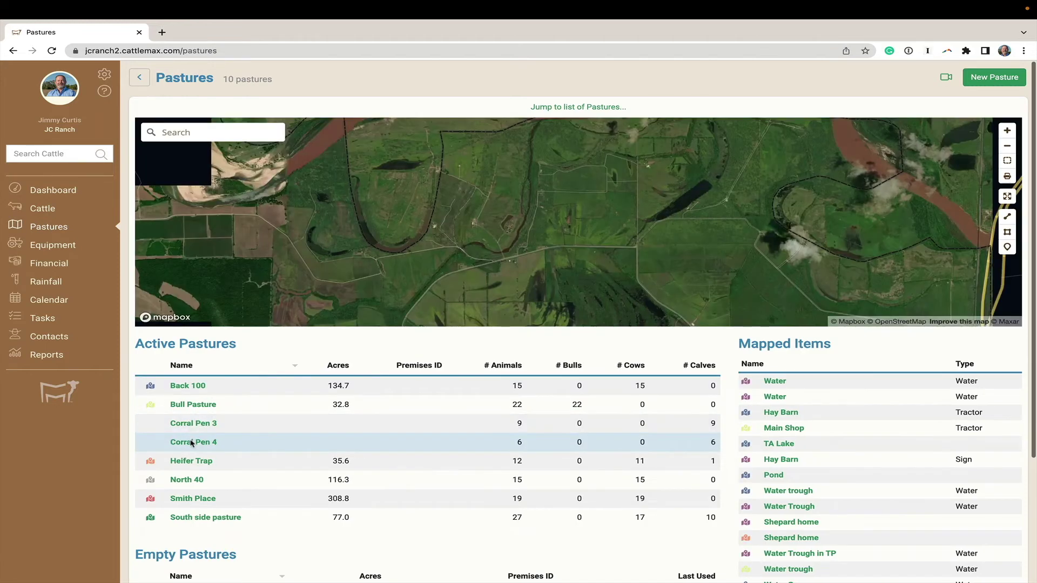
left_click(191, 443)
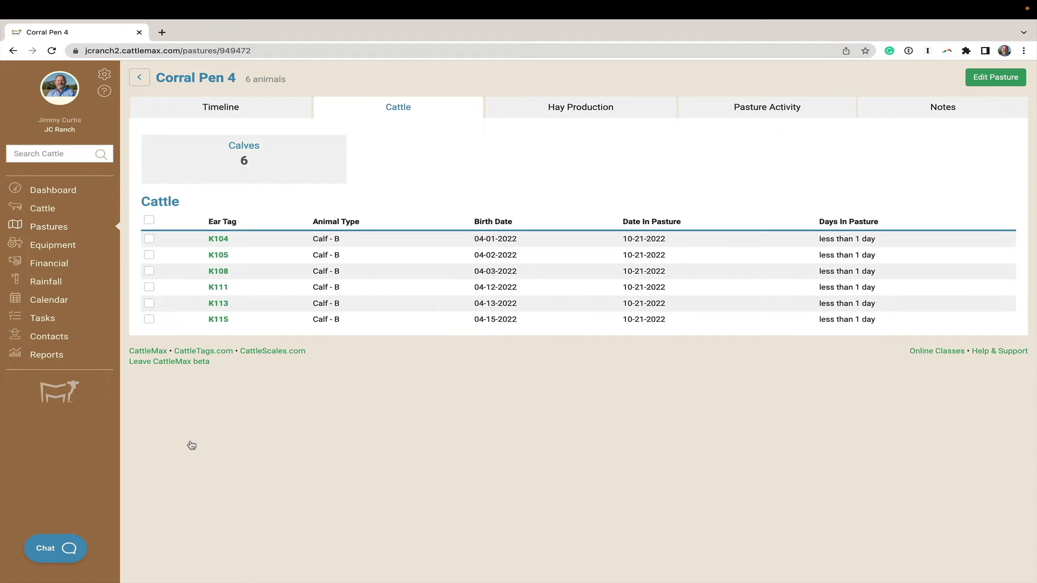
left_click(149, 221)
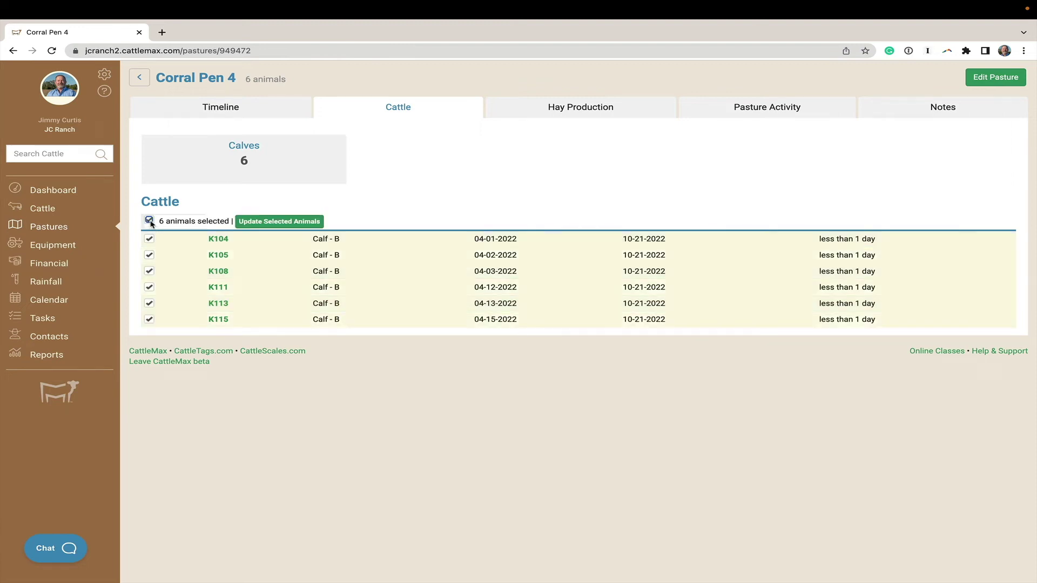
left_click(287, 223)
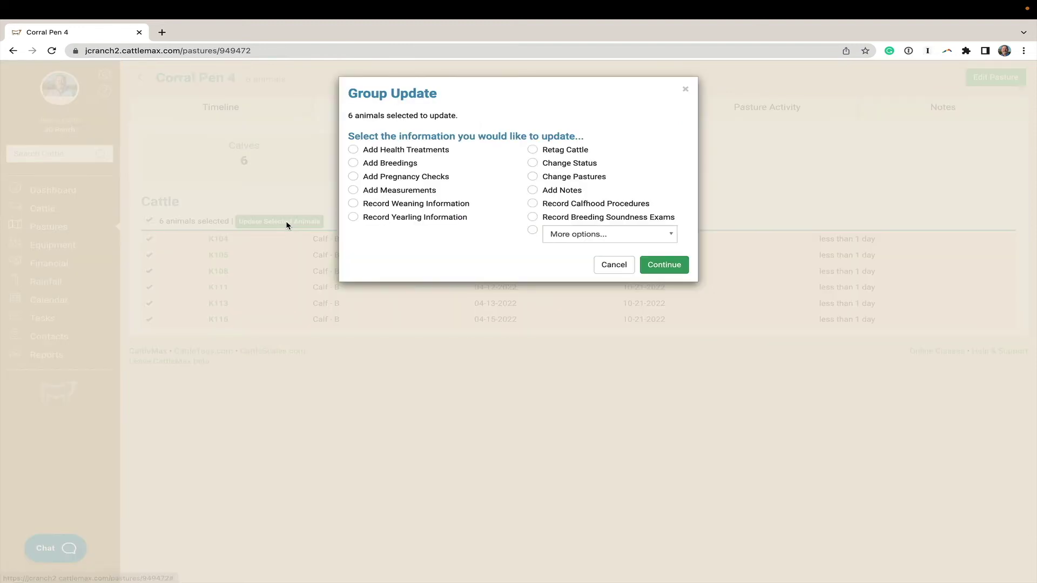
left_click(533, 204)
left_click(353, 300)
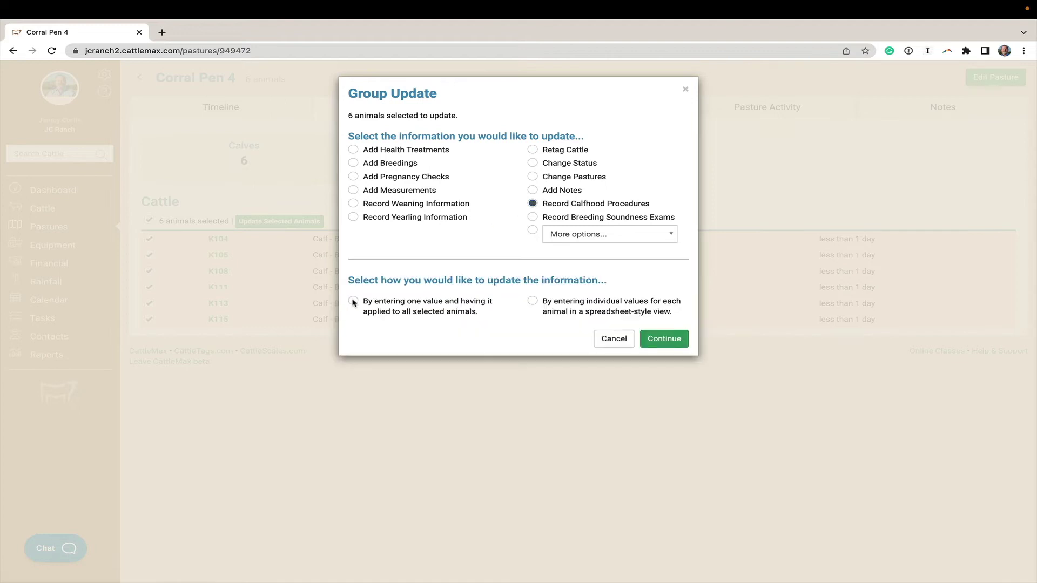
left_click(664, 339)
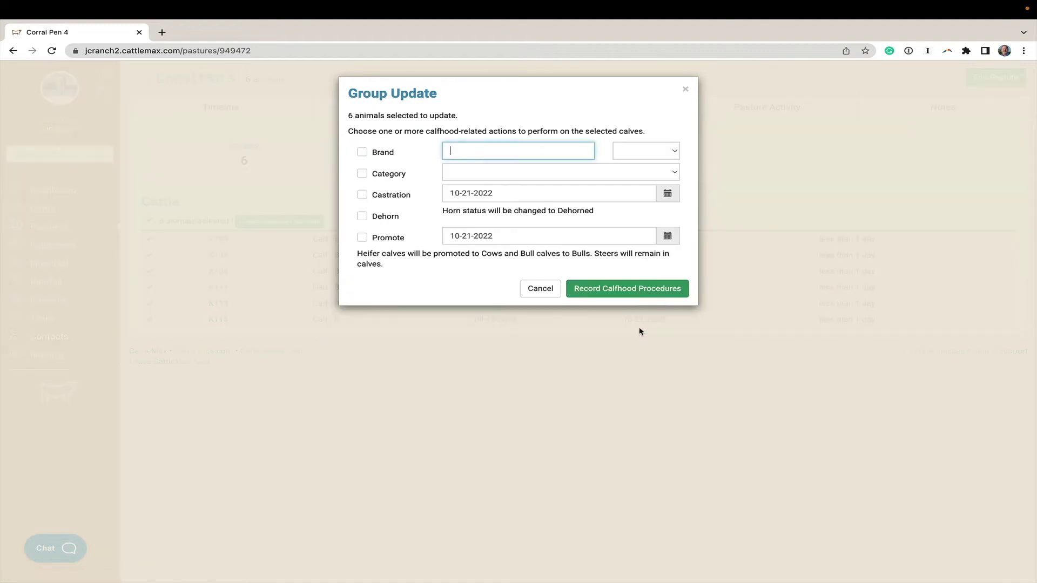
- Record castration dated 11-01-2022 for the selected Corral Pen 4 calves and close the group update
left_click(362, 195)
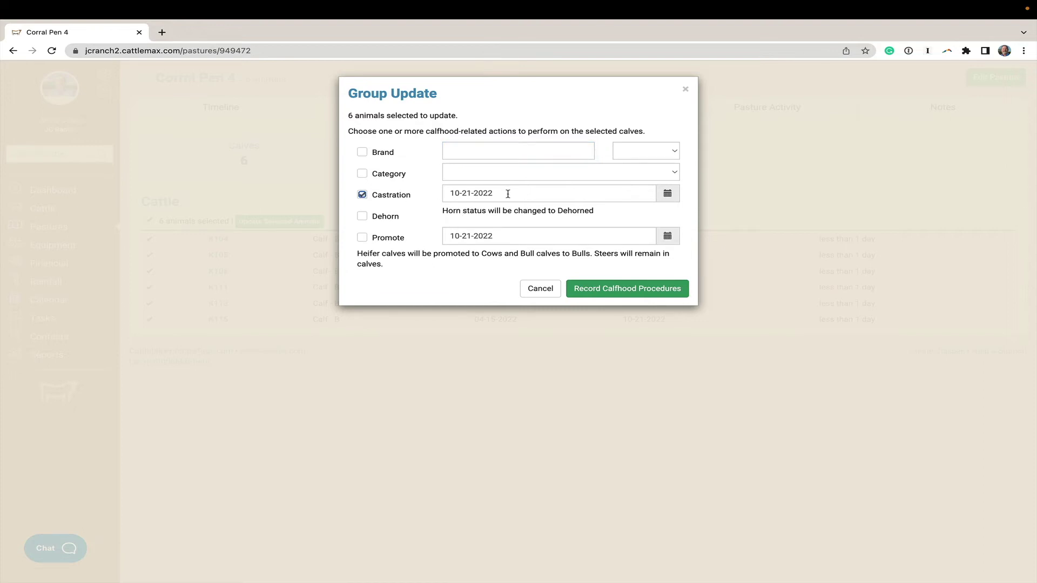
left_click_drag(494, 193, 450, 192)
type("11-1")
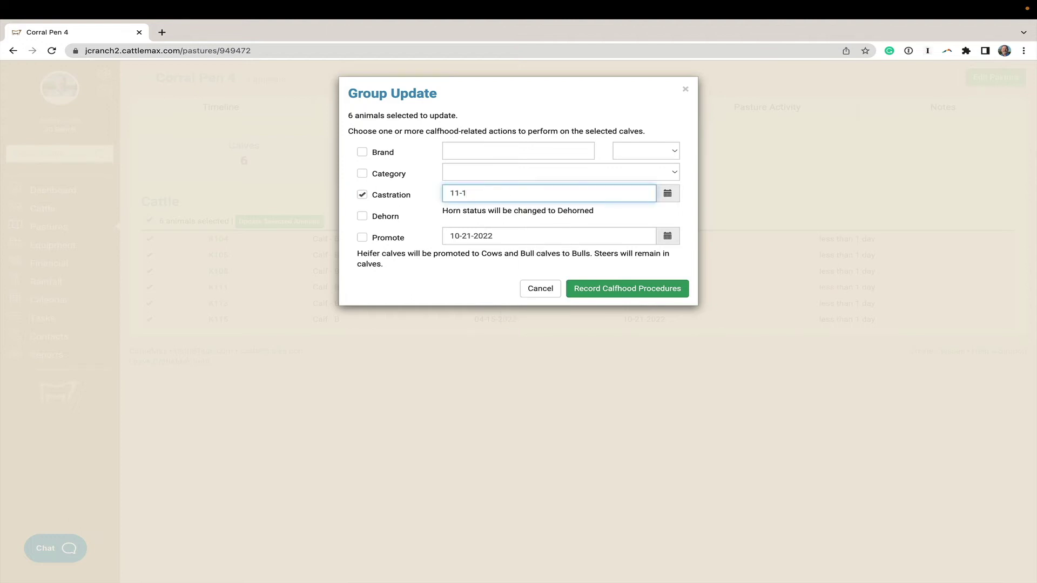
type("5")
key("BackSpace")
key("BackSpace")
type("01-")
type("2022")
left_click(631, 290)
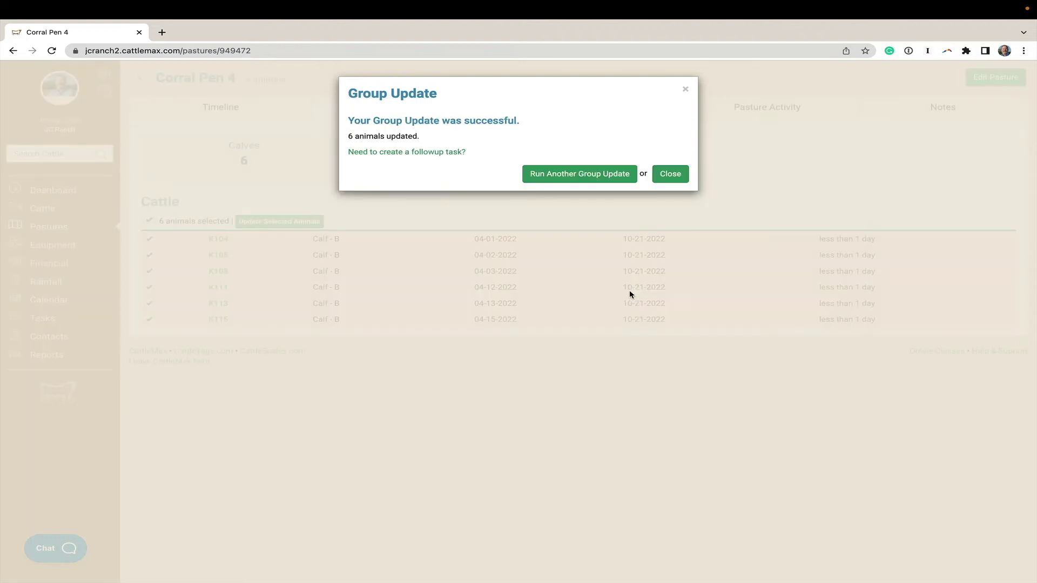
left_click(673, 178)
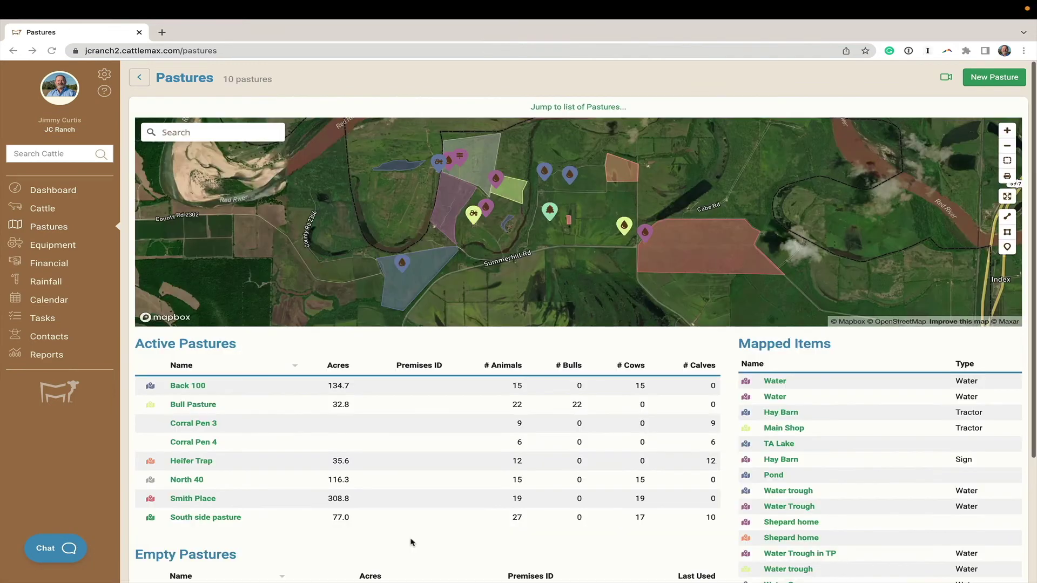
- Promote all calves in the Heifer Trap pasture, dated 10-21-2022, through a calfhood procedures group update applying one value to every animal
left_click(188, 463)
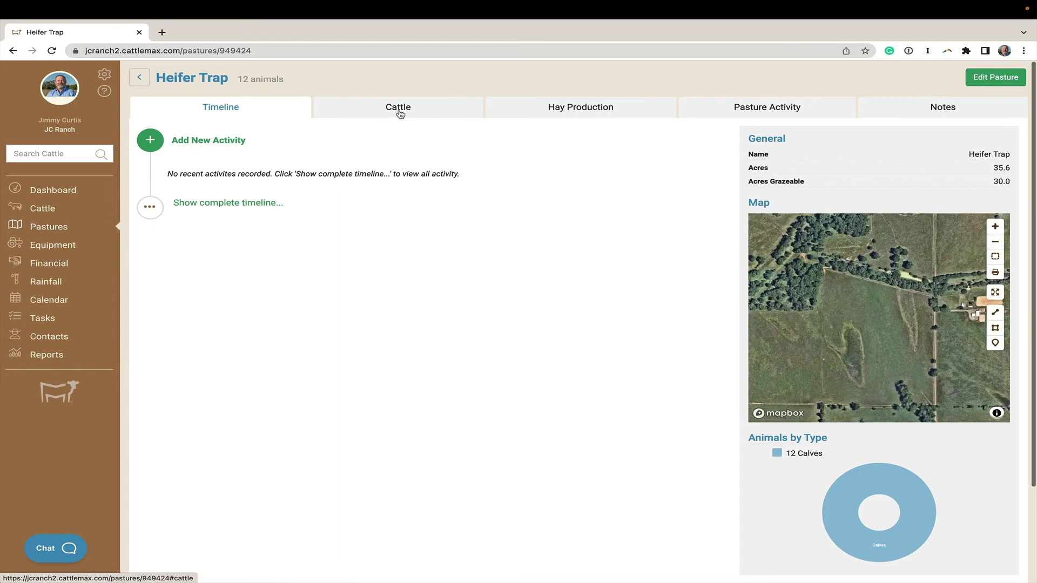
left_click(398, 109)
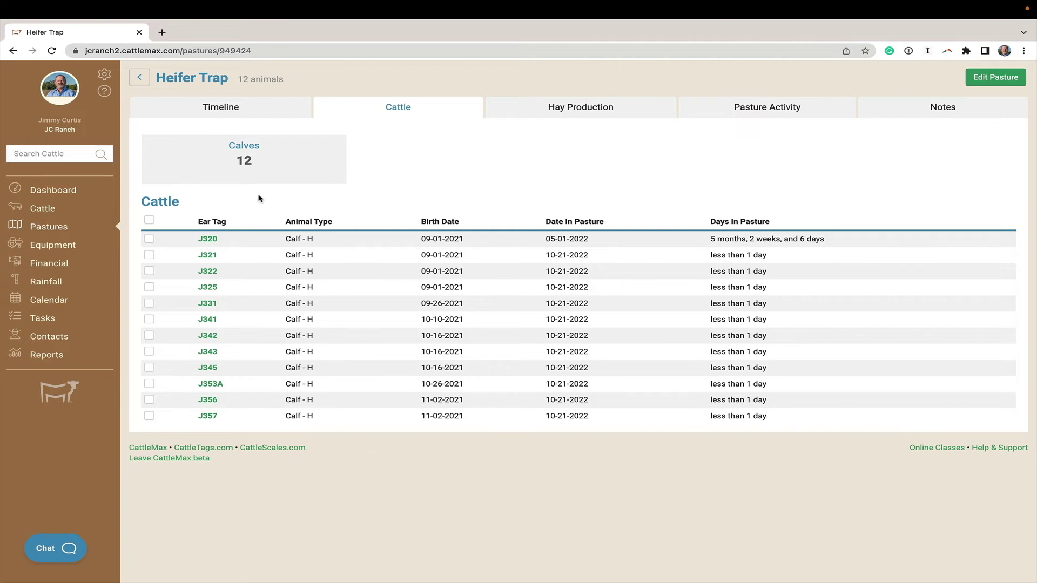
left_click(149, 220)
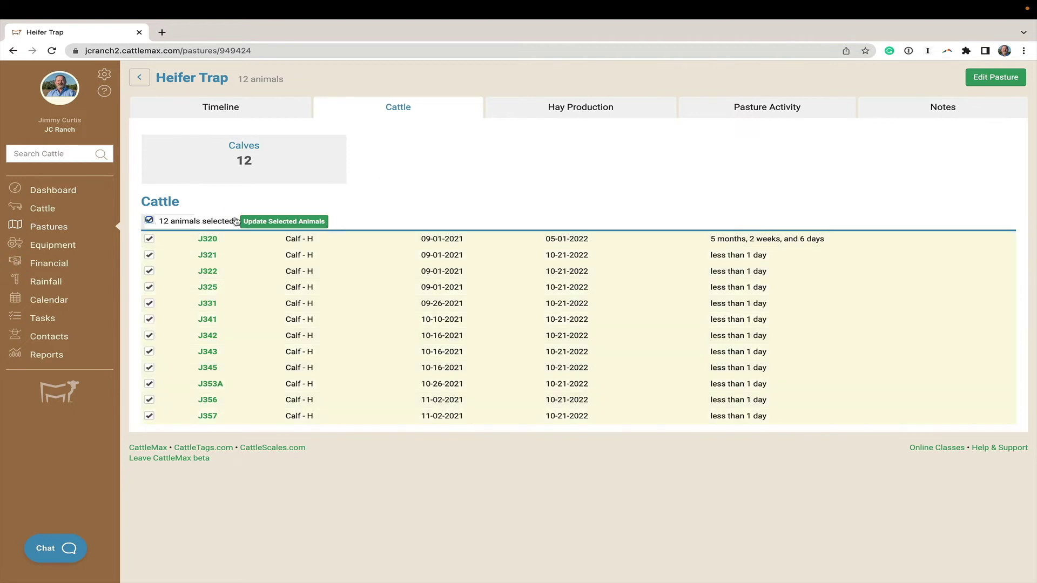
left_click(265, 221)
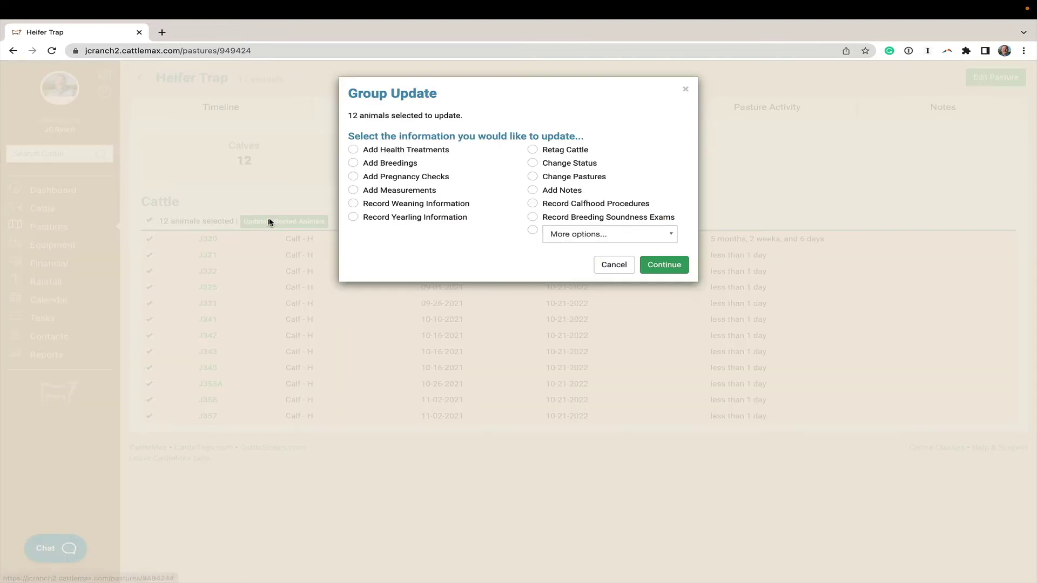
left_click(533, 205)
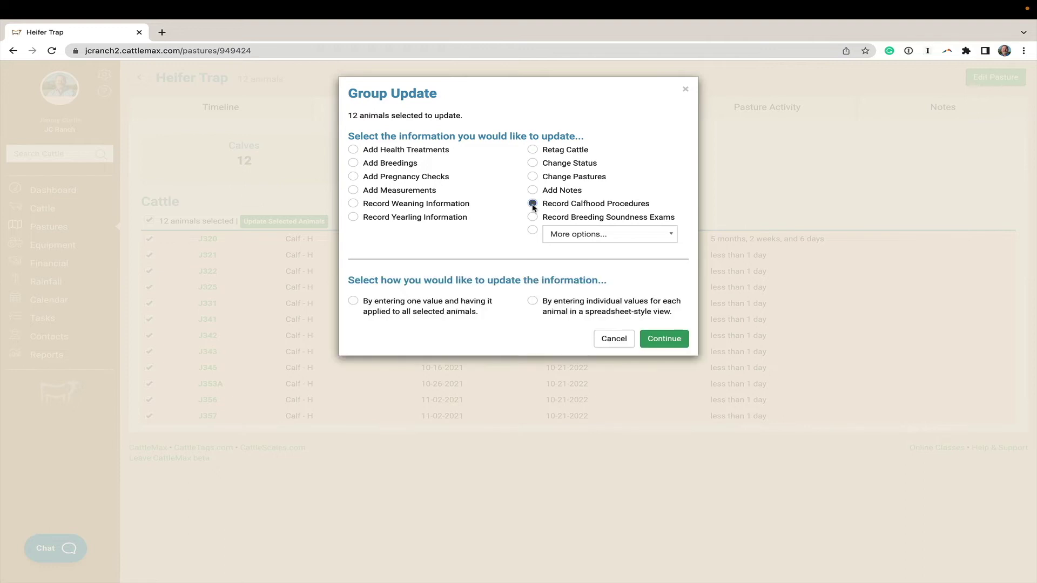
left_click(354, 301)
left_click(665, 340)
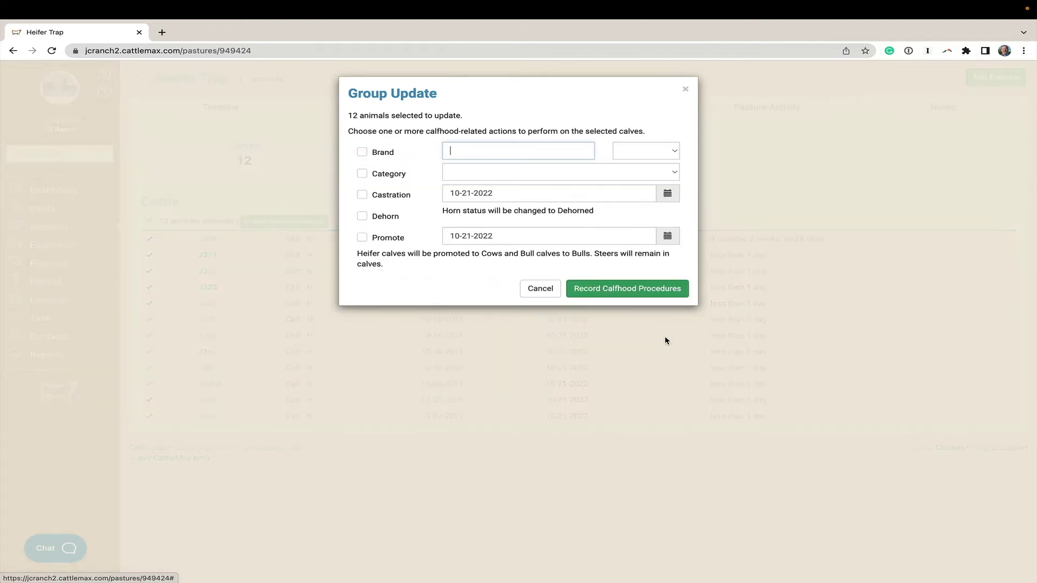
left_click(363, 238)
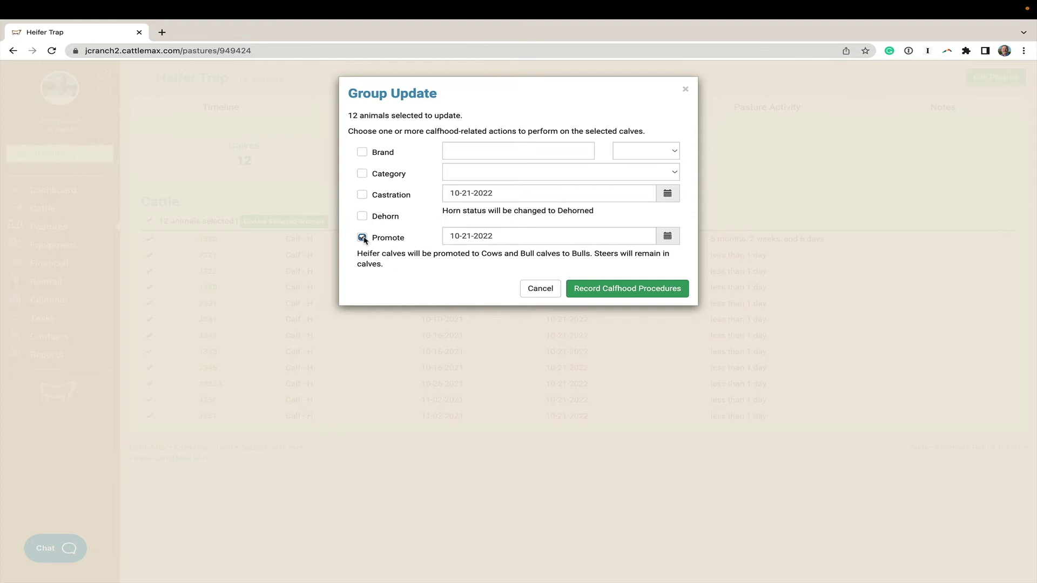
left_click(608, 290)
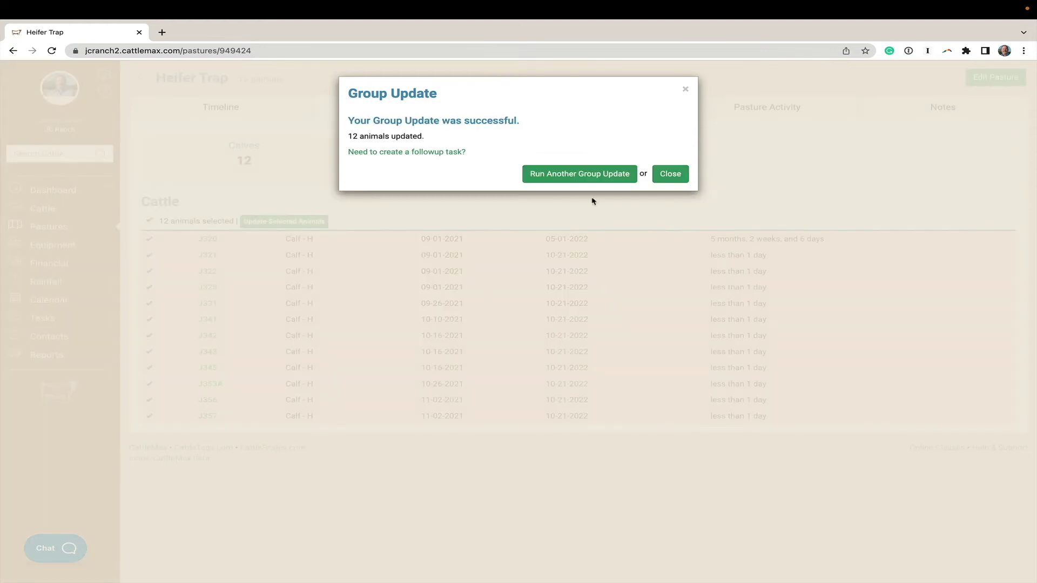
- Run another group update to add health treatments to the same animals, using the Fall Herd Work preset dated 10-21-2022
left_click(580, 173)
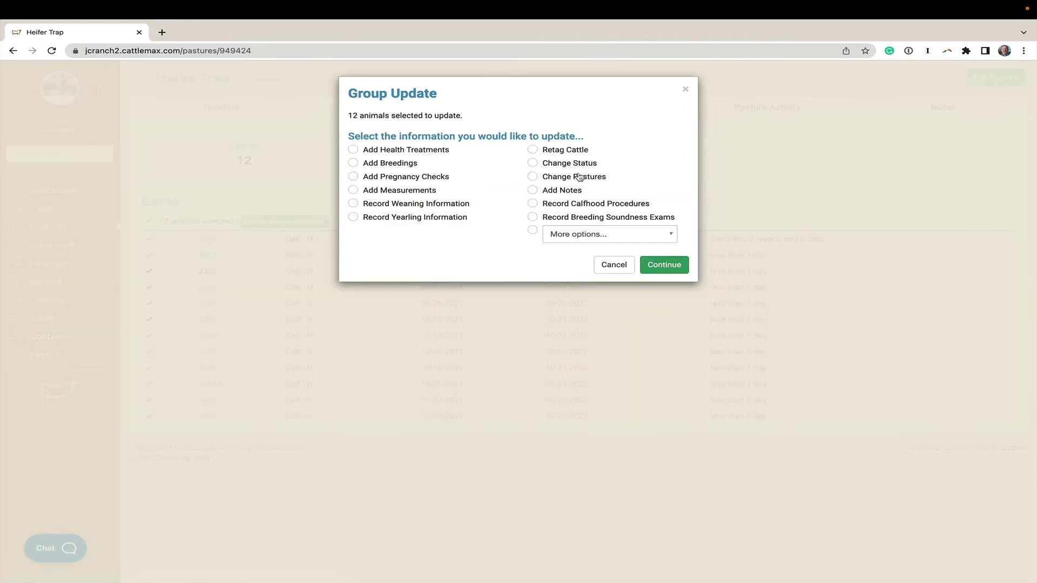
left_click(353, 150)
left_click(654, 264)
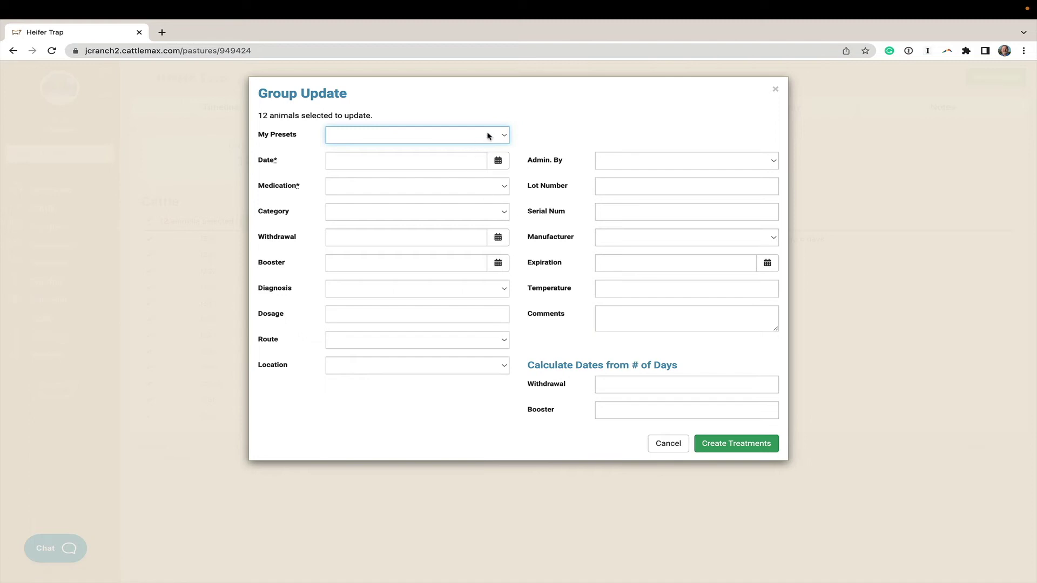
left_click(508, 135)
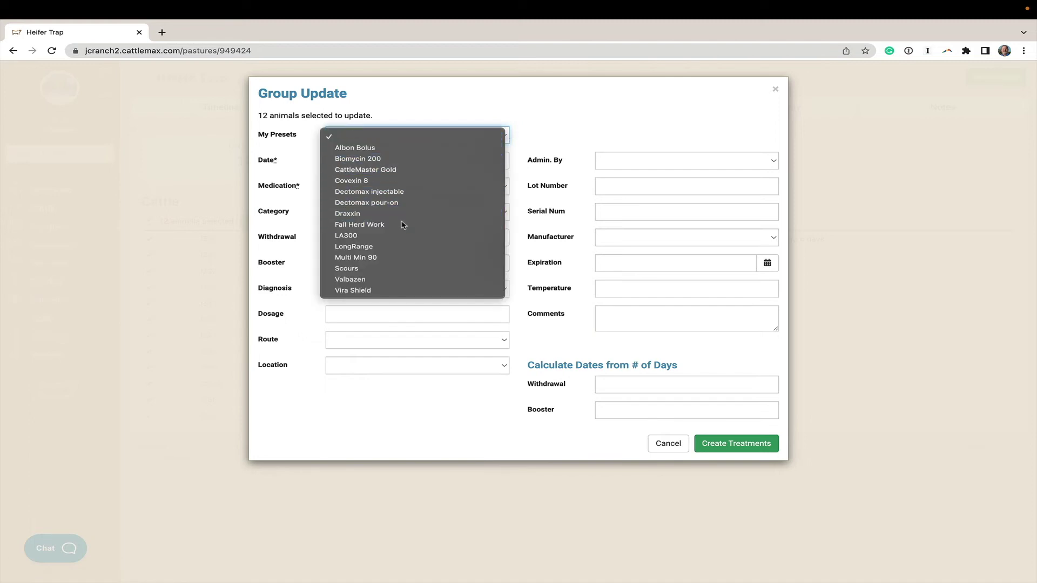
left_click(402, 223)
left_click(497, 160)
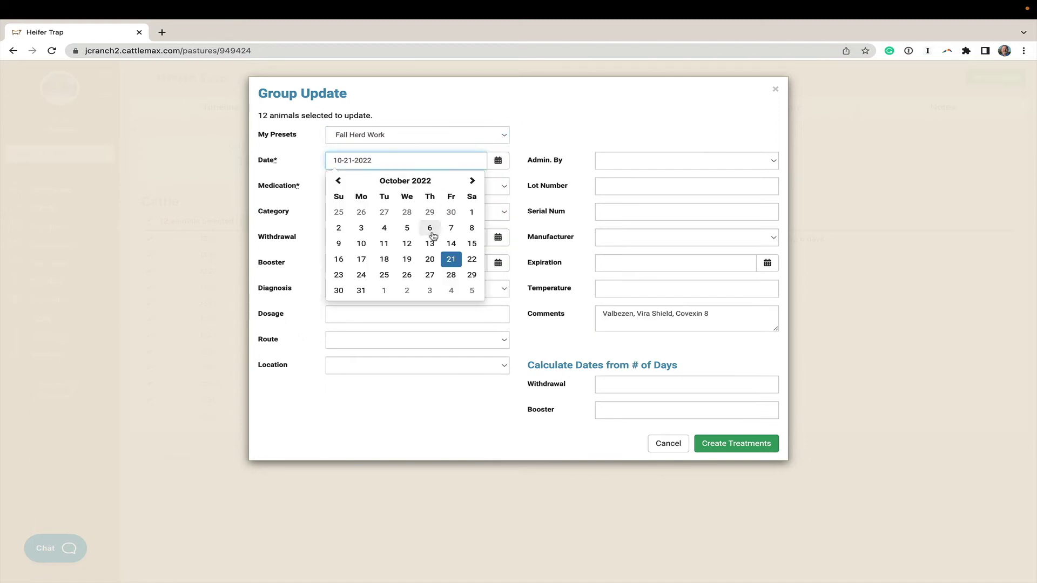
left_click(451, 259)
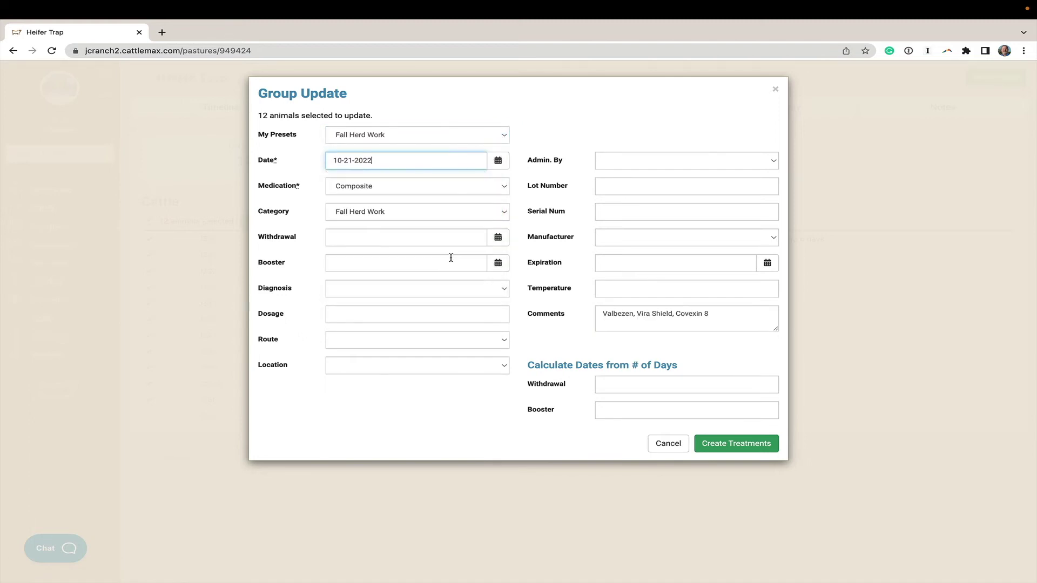
- Choose who administered the Fall Herd Work treatment, create the treatments and close the group update
left_click(656, 164)
left_click(652, 184)
left_click(732, 445)
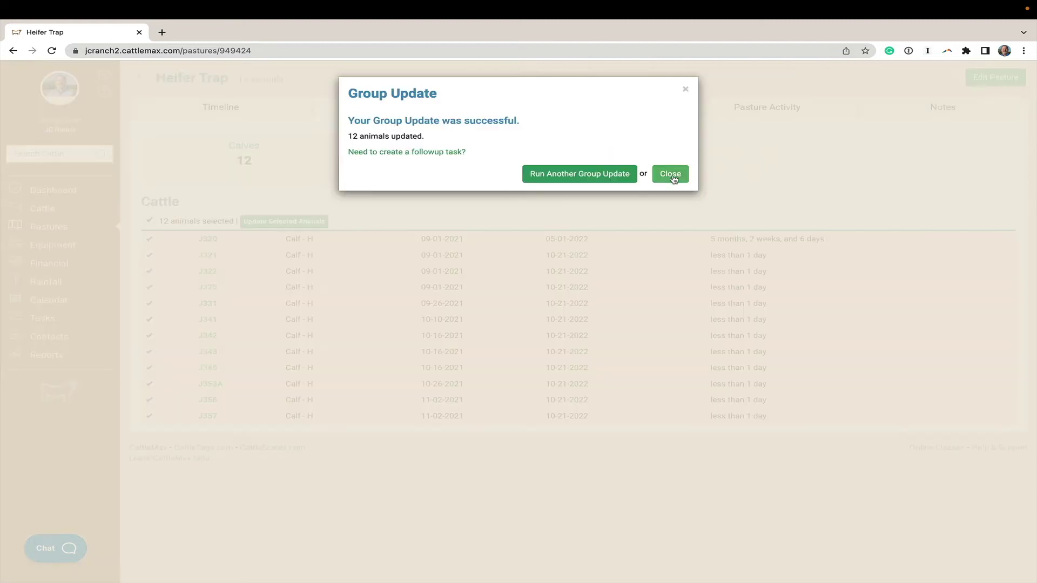
left_click(673, 177)
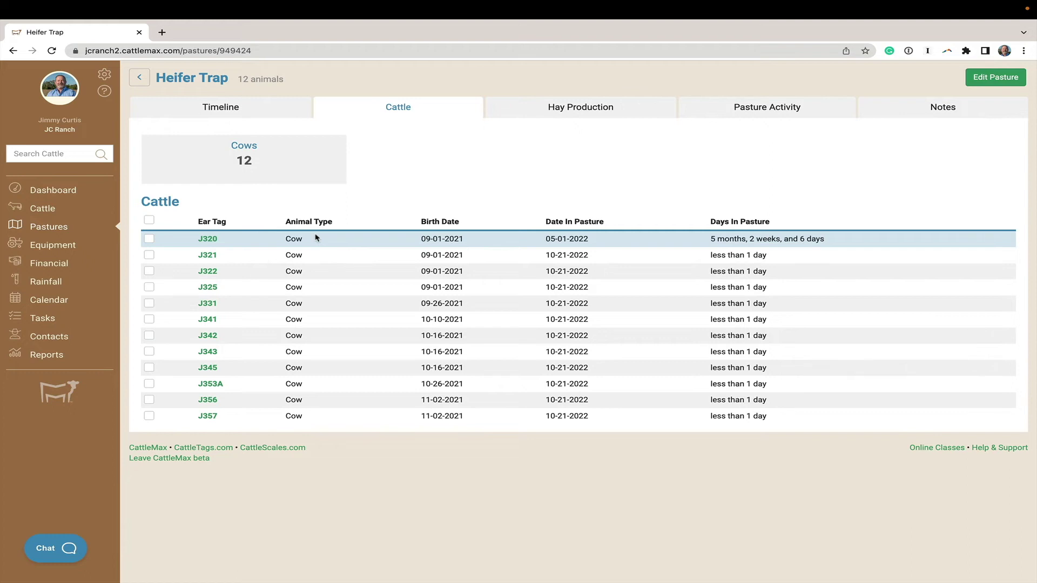
- Open the record of animal J320 from the Heifer Trap cattle list
left_click(207, 240)
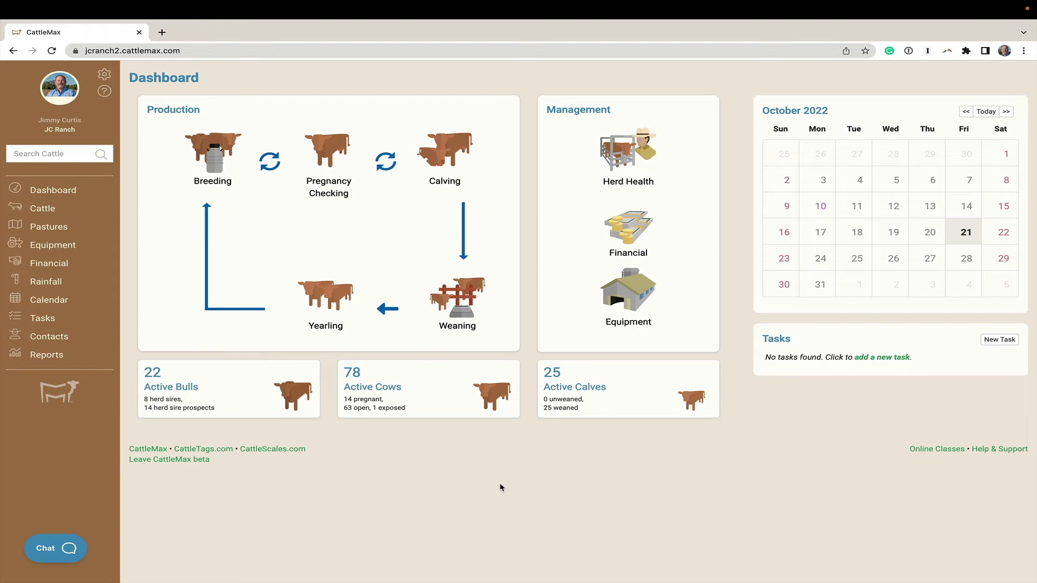
- Start a new sale ticket in the financial records, entering the invoice number and J&J Stockyards as the buyer
left_click(625, 239)
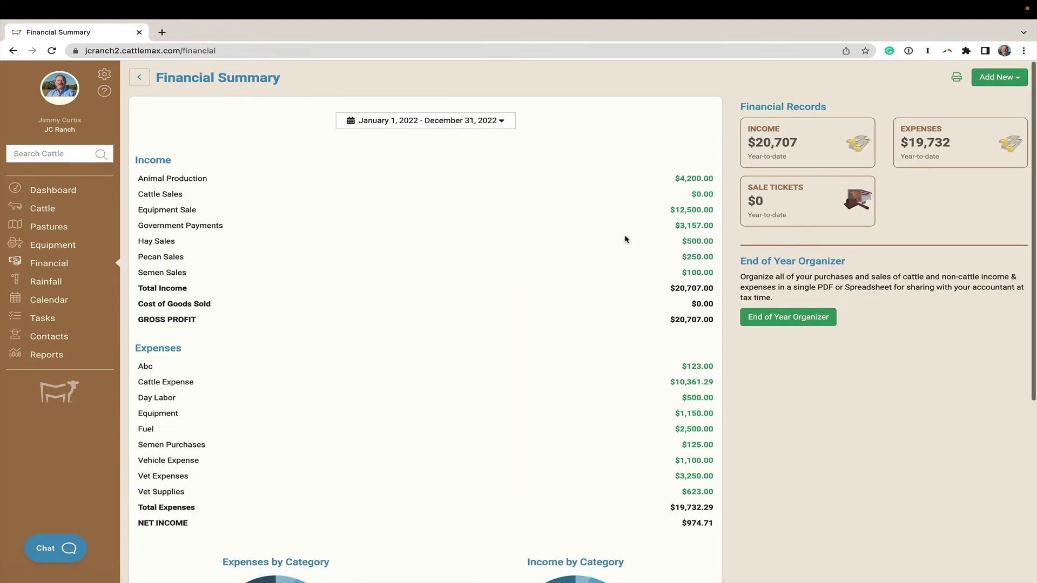
left_click(1006, 85)
left_click(978, 134)
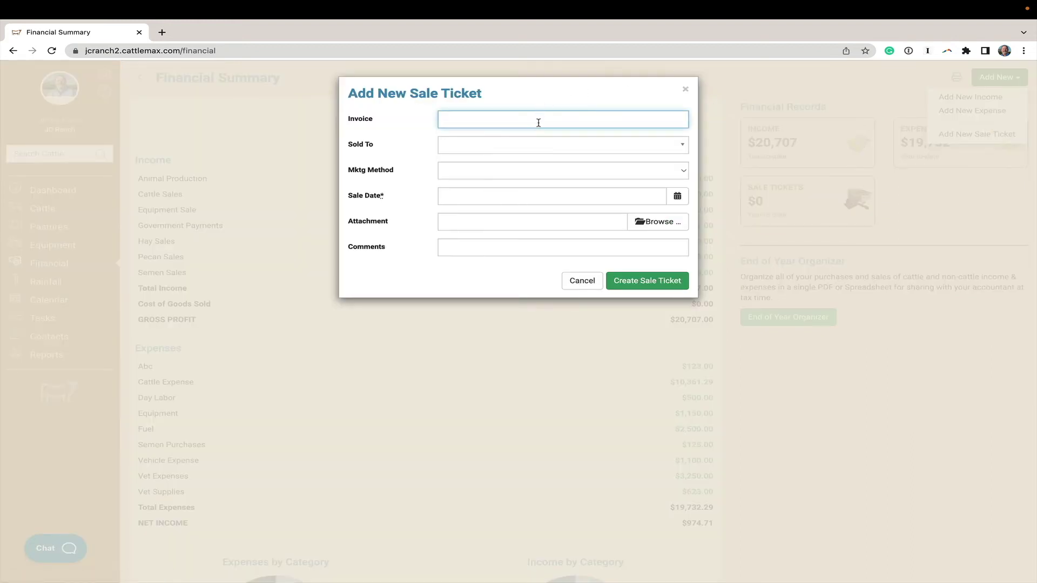
type("8956")
left_click(484, 145)
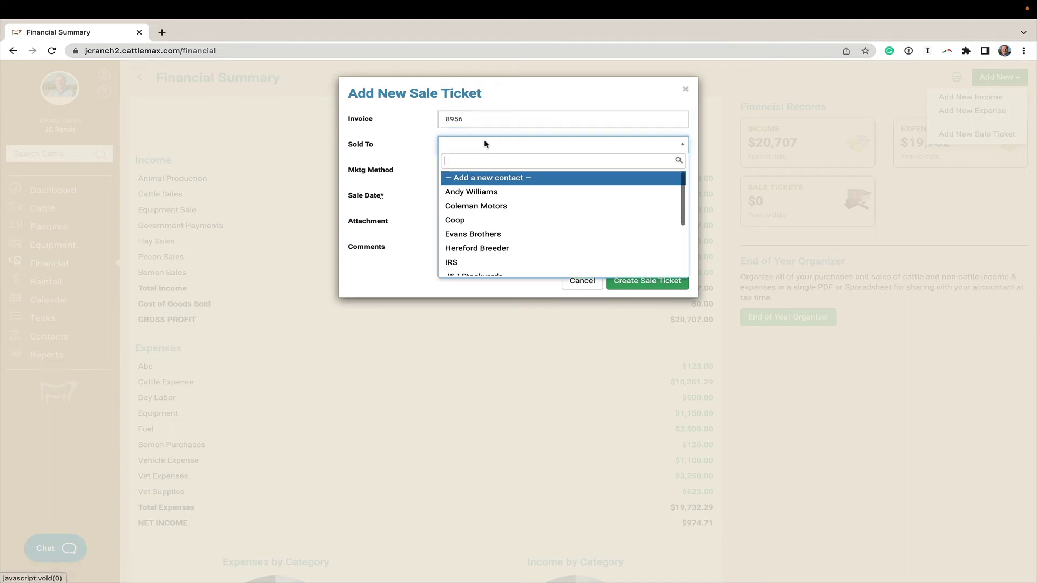
scroll(484, 222, "down", 2)
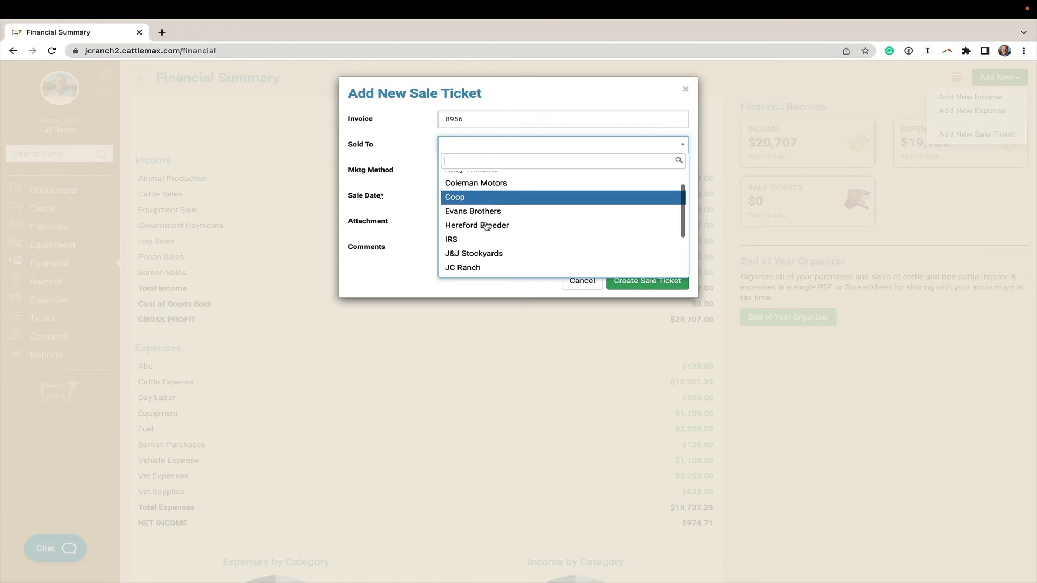
left_click(486, 241)
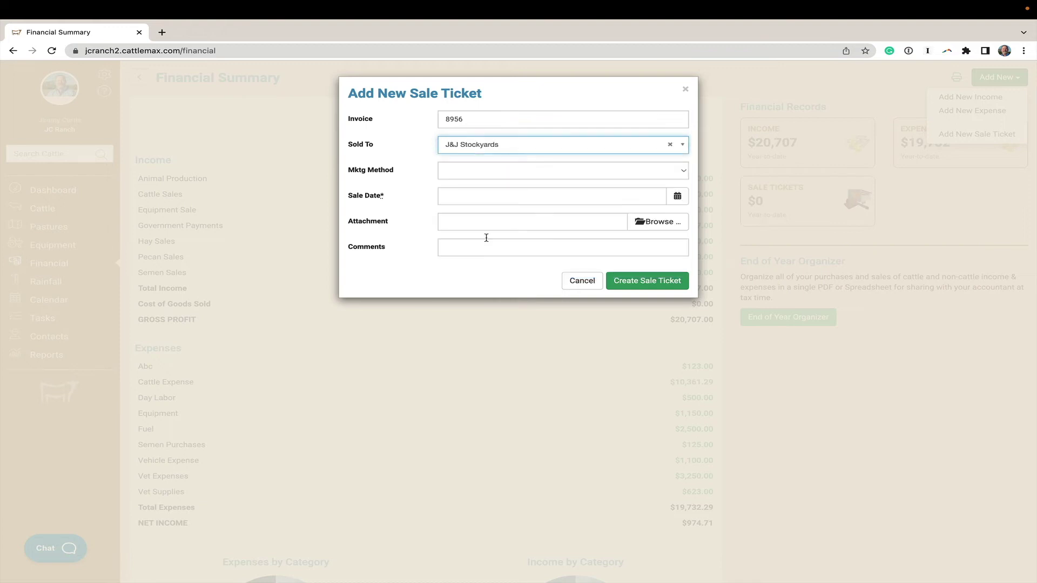
- Set the marketing method to Auction and the sale date to 12-09-2022, and create the sale ticket
left_click(507, 173)
left_click(498, 184)
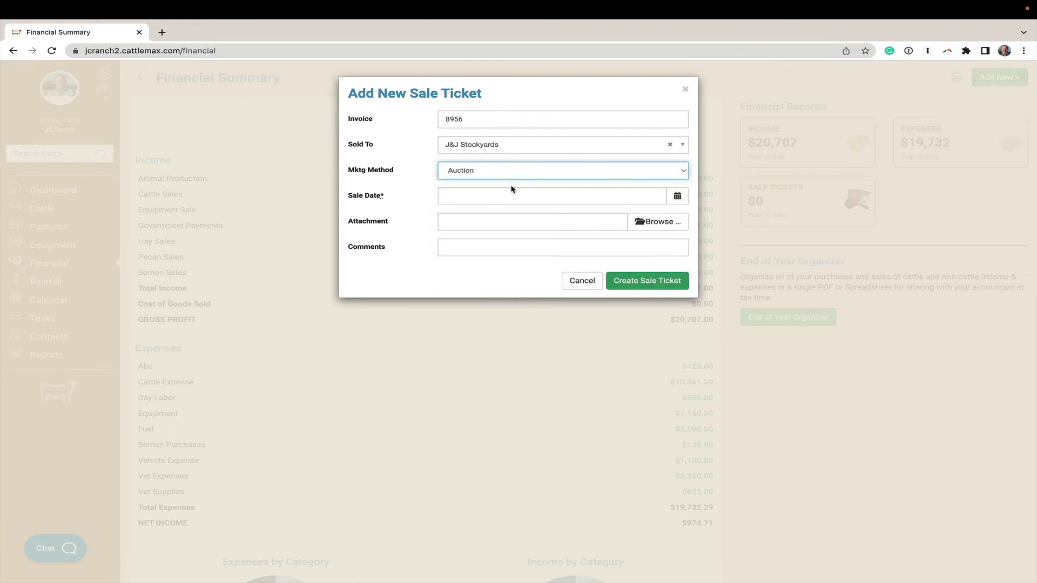
left_click(677, 198)
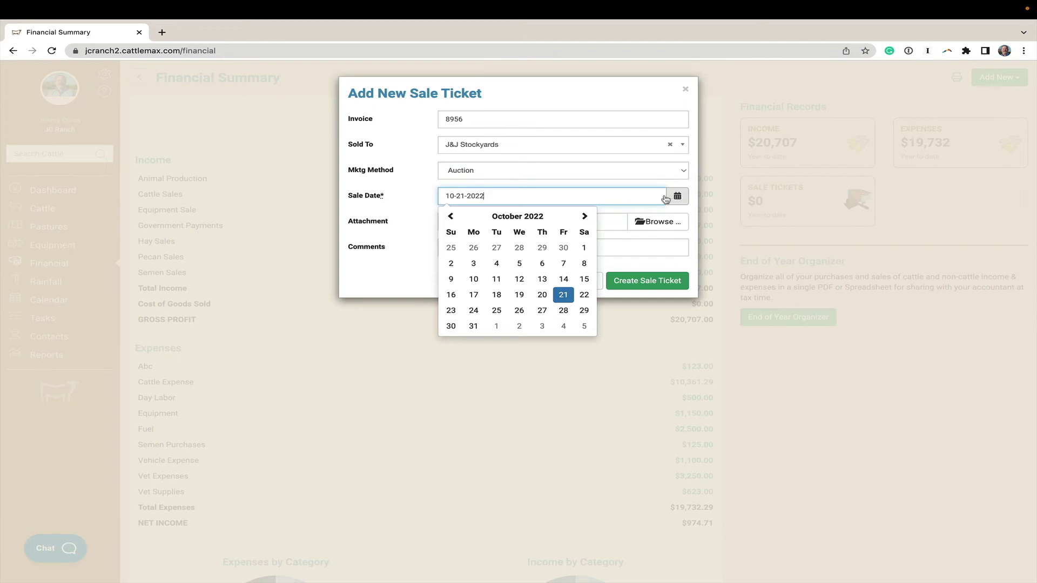
left_click(585, 217)
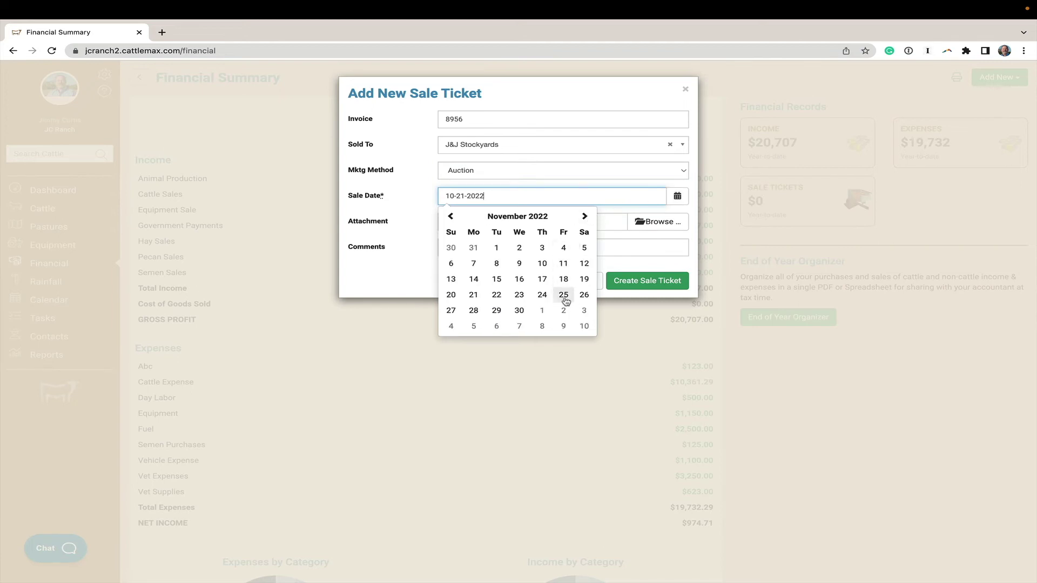
left_click(584, 216)
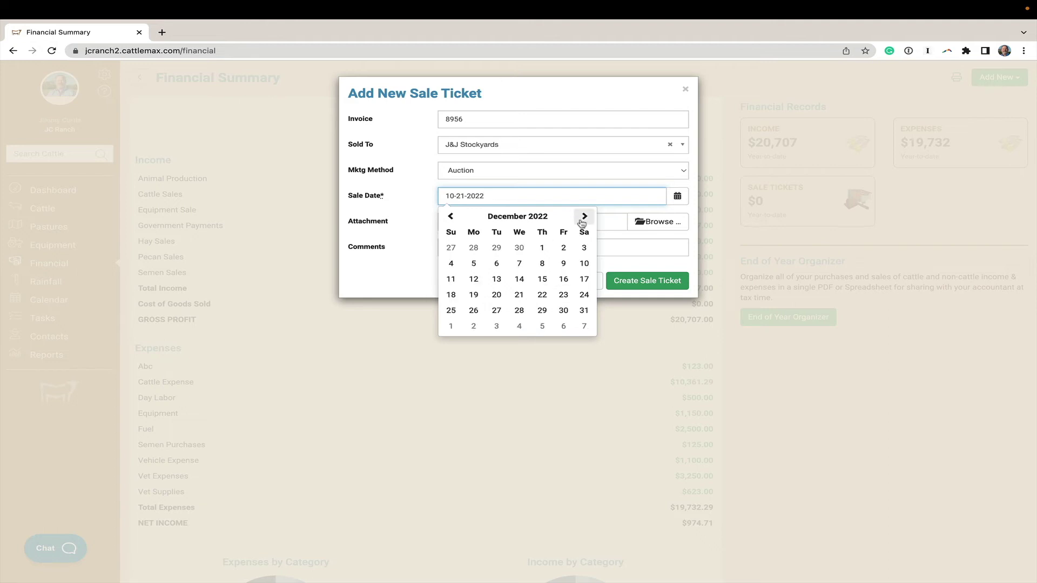
left_click(564, 264)
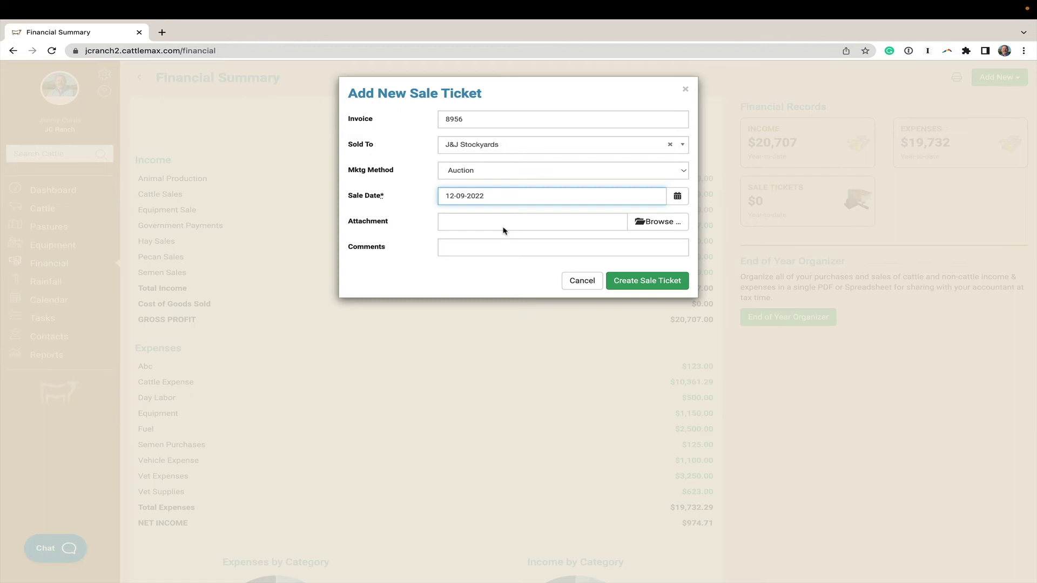
left_click(635, 282)
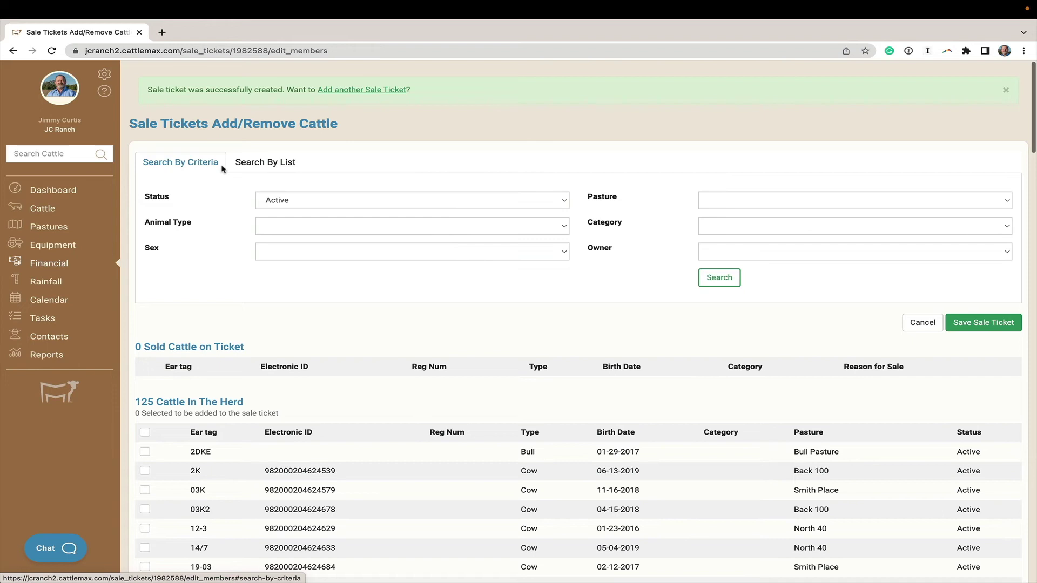
- Examine the list-based cattle search and its available ID methods, keeping Ear Tag
left_click(287, 166)
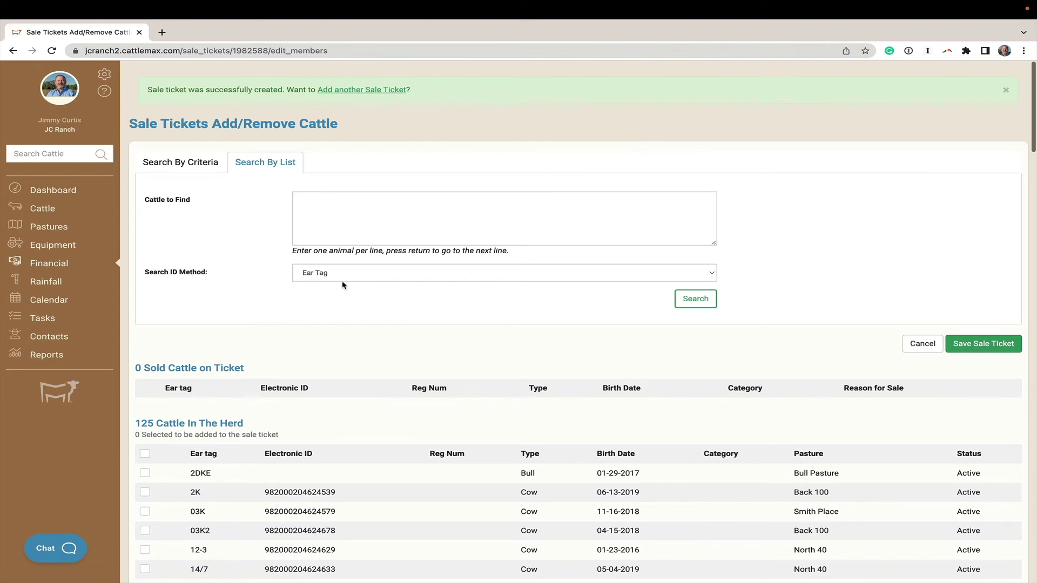
left_click(360, 277)
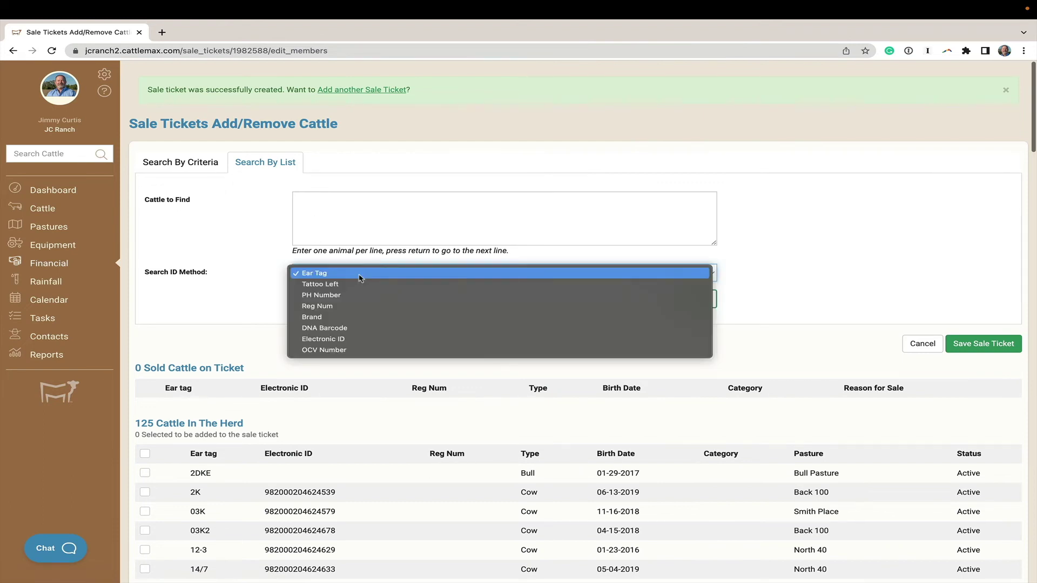
left_click(262, 285)
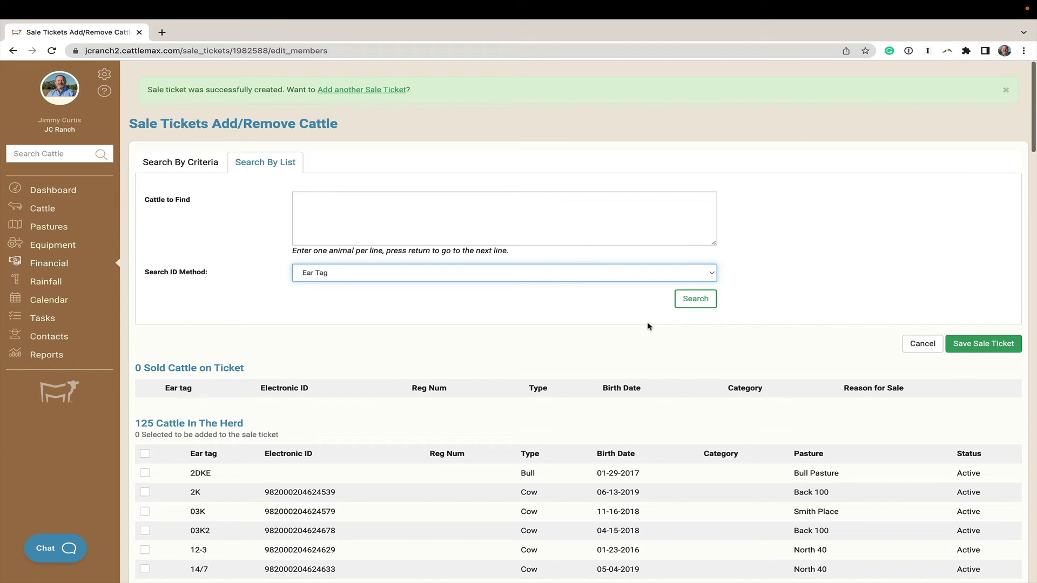
- Search the herd by criteria for active animals of type Calf and sex Steer to add to the sale ticket
left_click(198, 160)
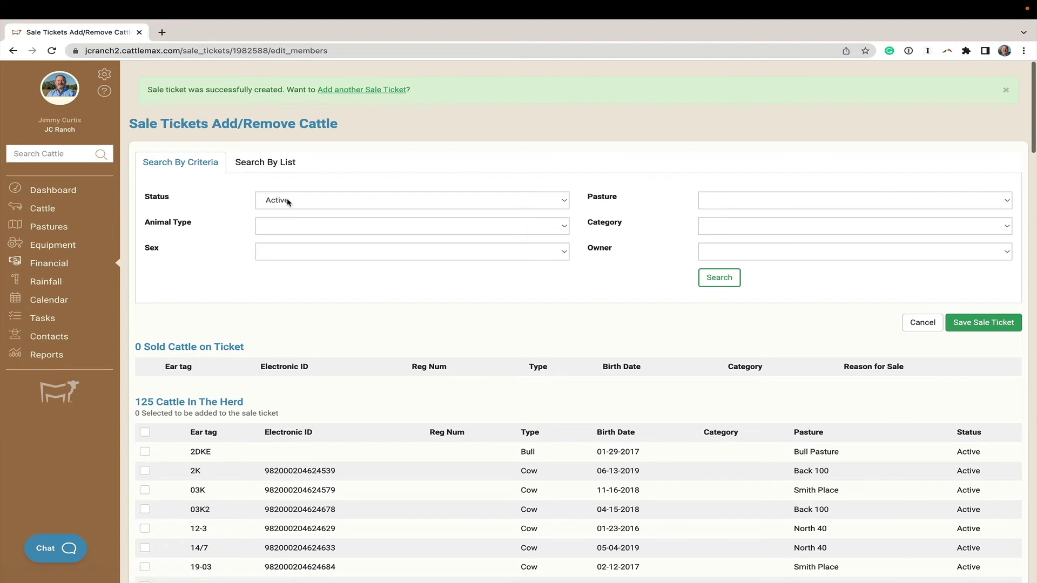
left_click(349, 226)
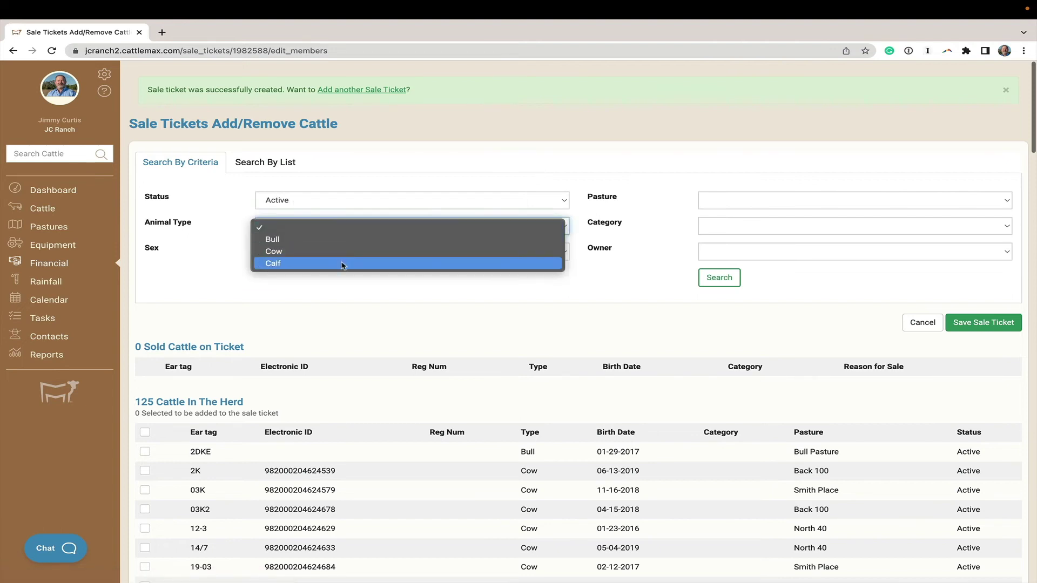
left_click(343, 264)
left_click(378, 254)
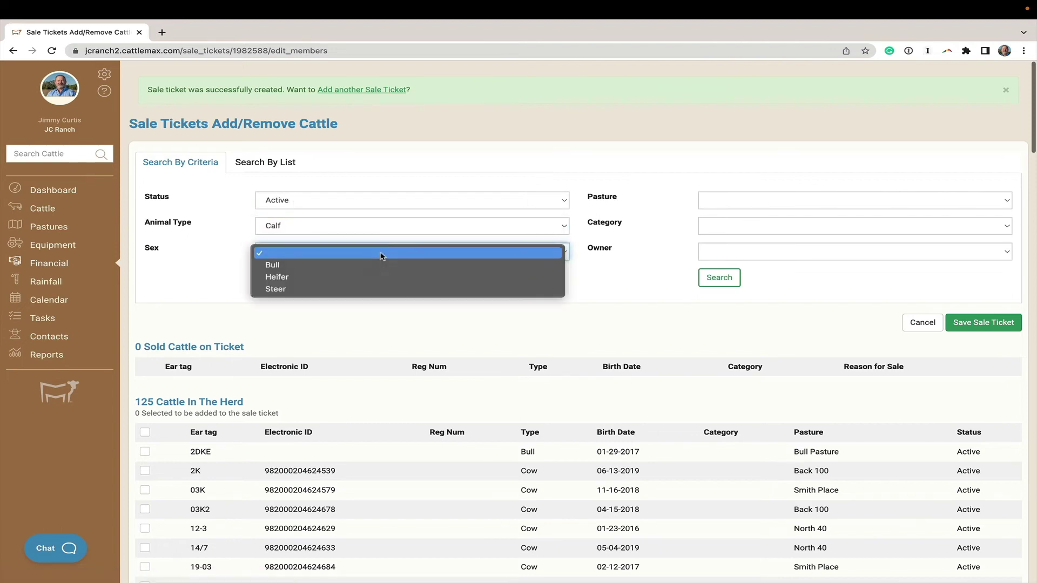
left_click(376, 290)
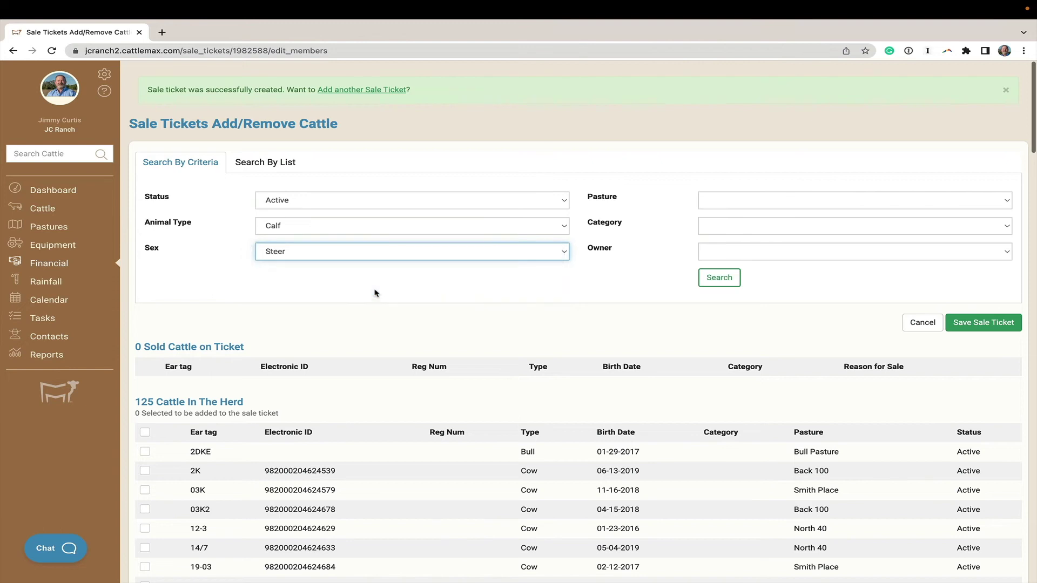
left_click(720, 280)
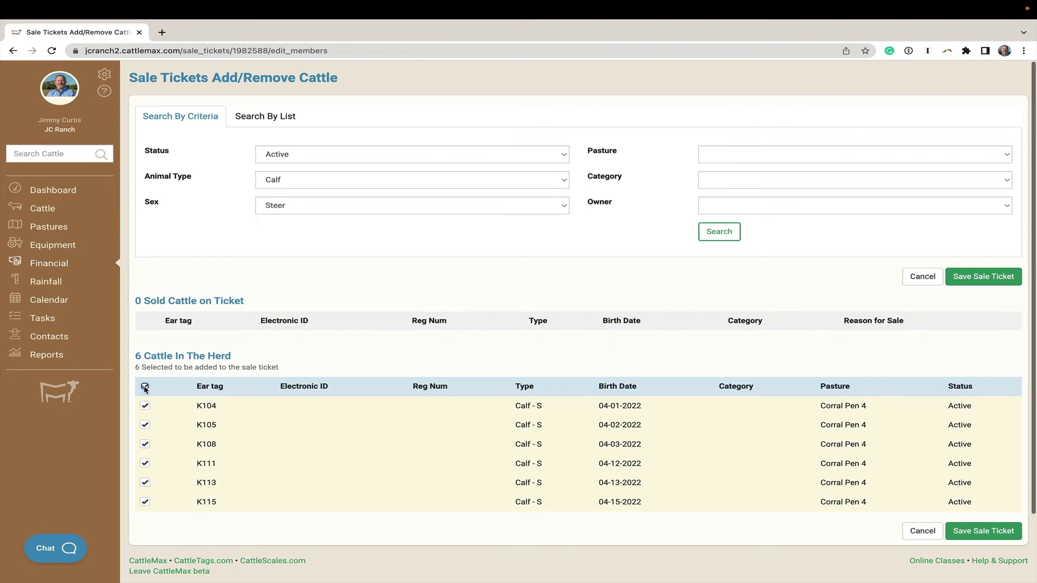
- Save the sale ticket with all six selected steer calves added to it
left_click(977, 537)
left_click(621, 109)
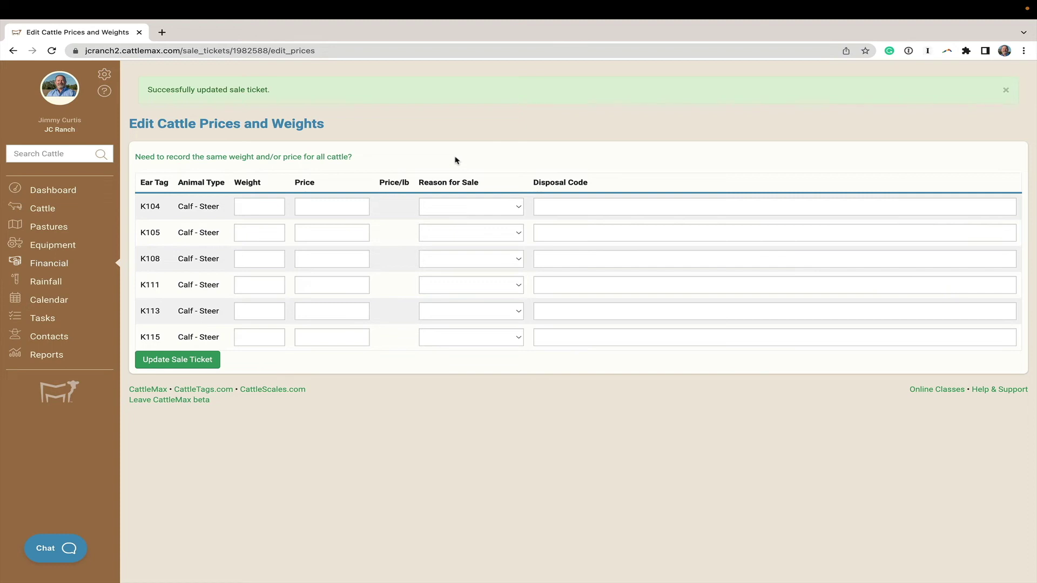
- Examine the options for recording the same price and weight for all cattle on the ticket
left_click(243, 159)
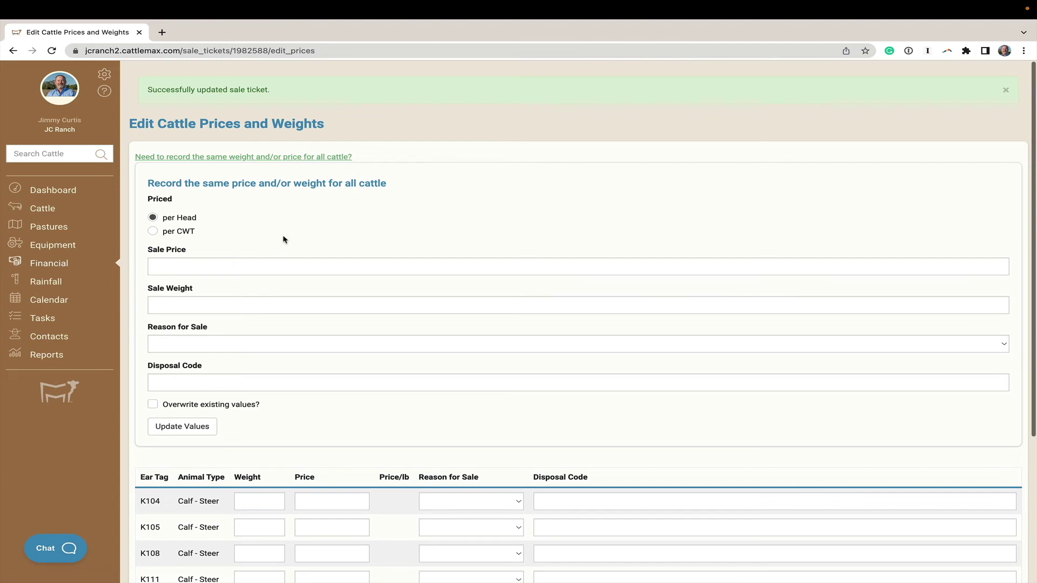
scroll(308, 216, "down", 1)
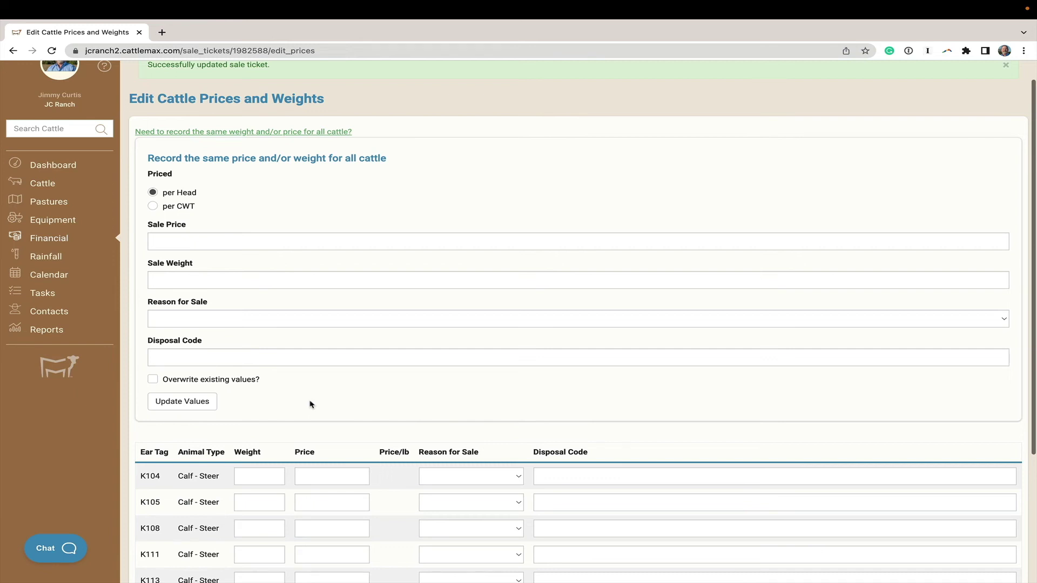
left_click(284, 131)
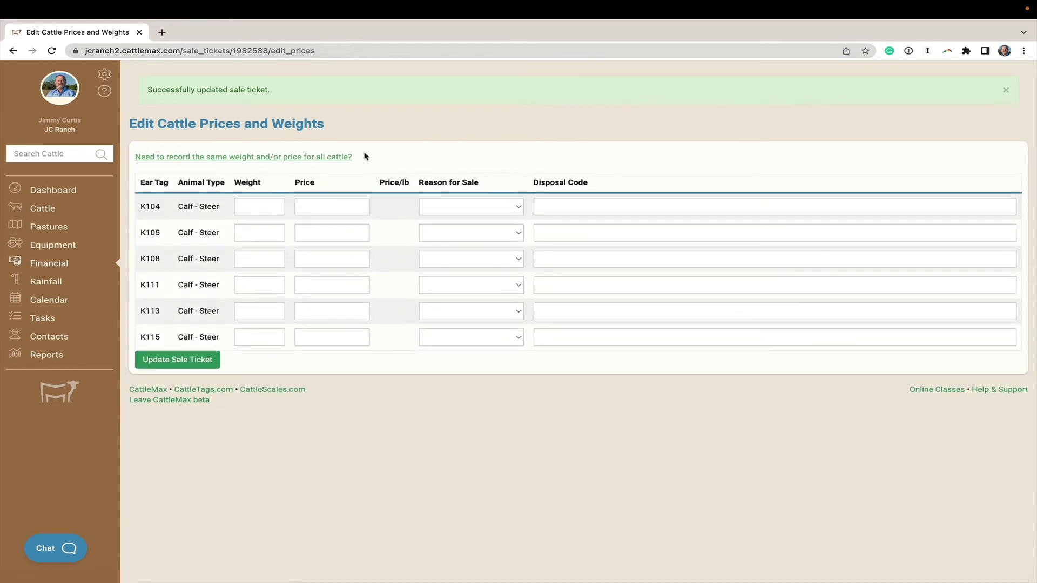
- Record calf K104 with weight 700, price 1000.00 and a newly added reason for sale named Steer
left_click(246, 205)
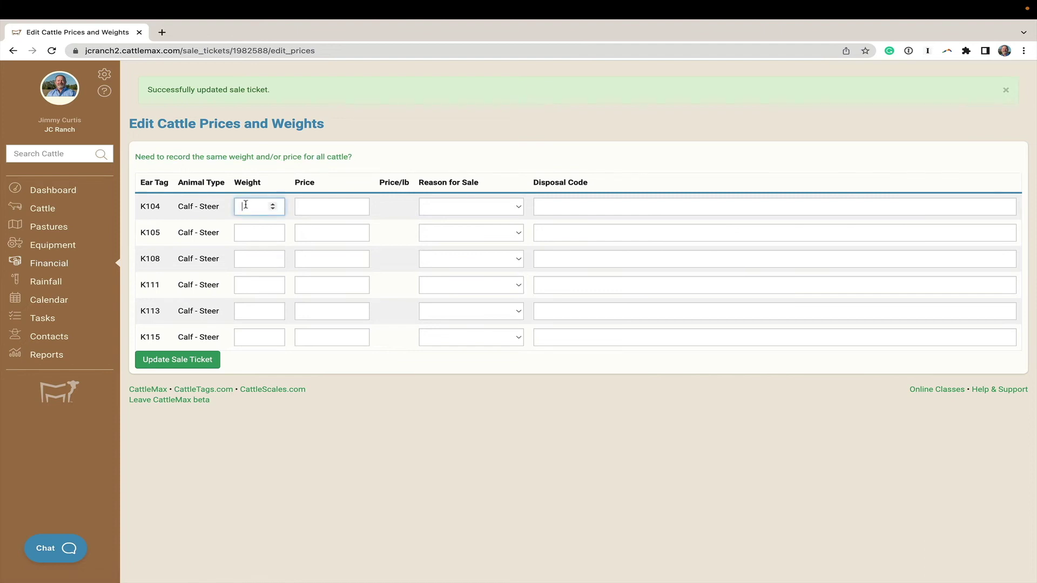
type("700")
key("Tab")
type("1000")
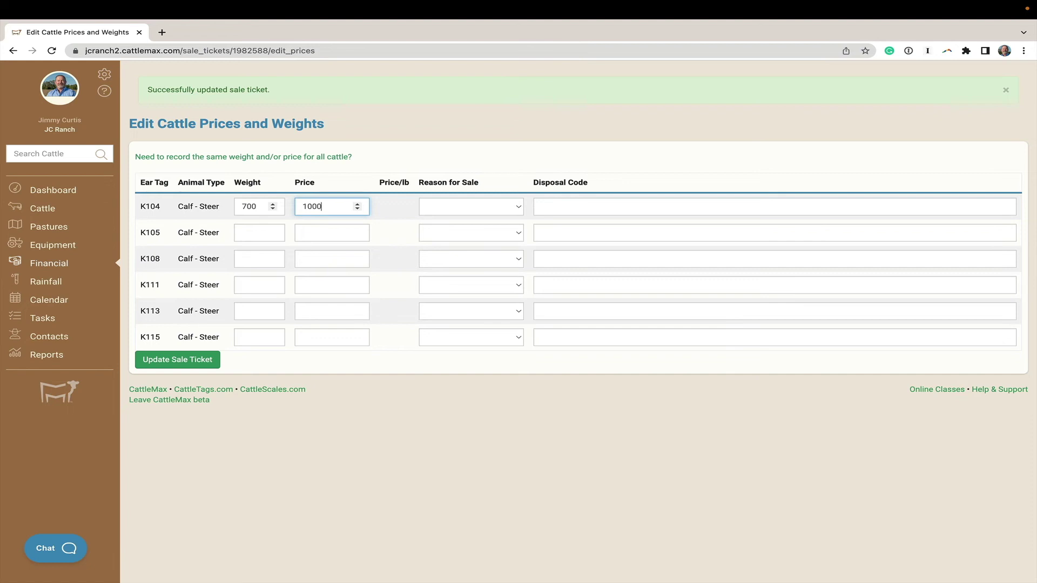
type(".00")
key("Tab")
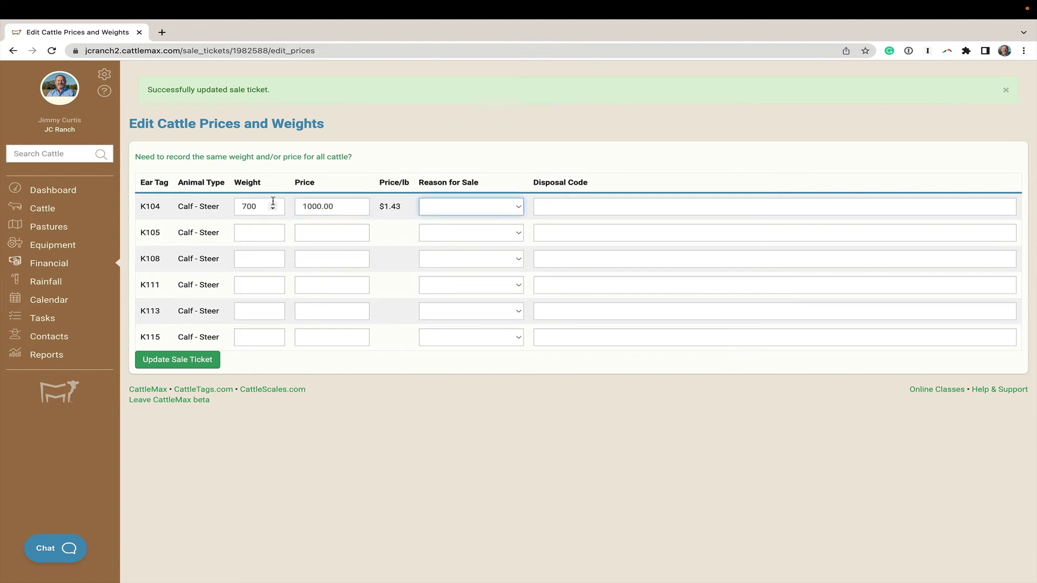
left_click(478, 211)
left_click(482, 221)
type("Steer")
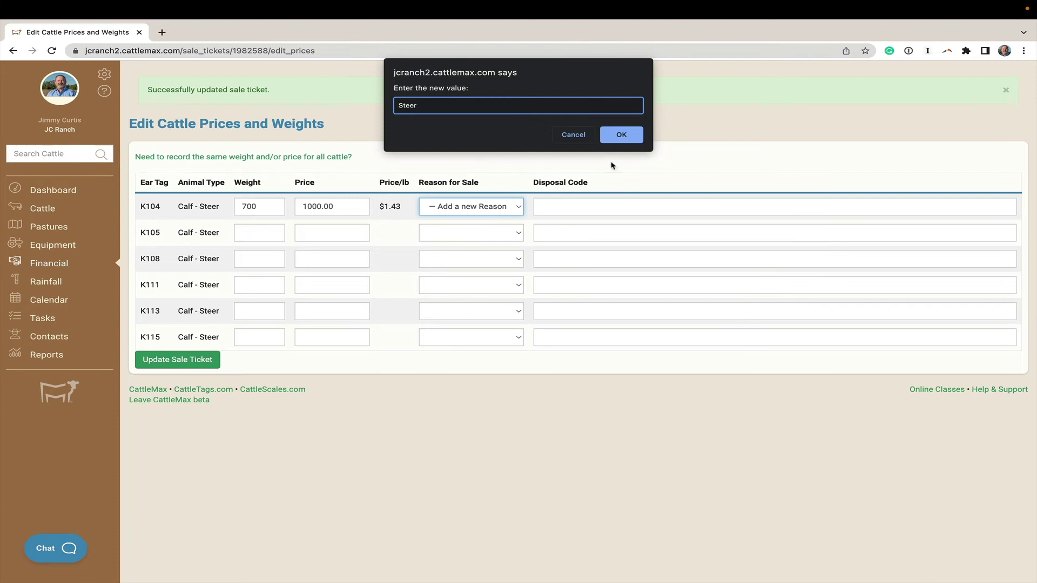
left_click(621, 135)
- Record calf K105 with weight 680, price 1025.00 and Steer as the reason for sale
left_click(246, 234)
type("680")
key("Tab")
type("1025.00")
key("Tab")
left_click(452, 234)
left_click(451, 258)
- Record calf K108 with weight 640, price 990.00 and Steer as the reason for sale
left_click(253, 261)
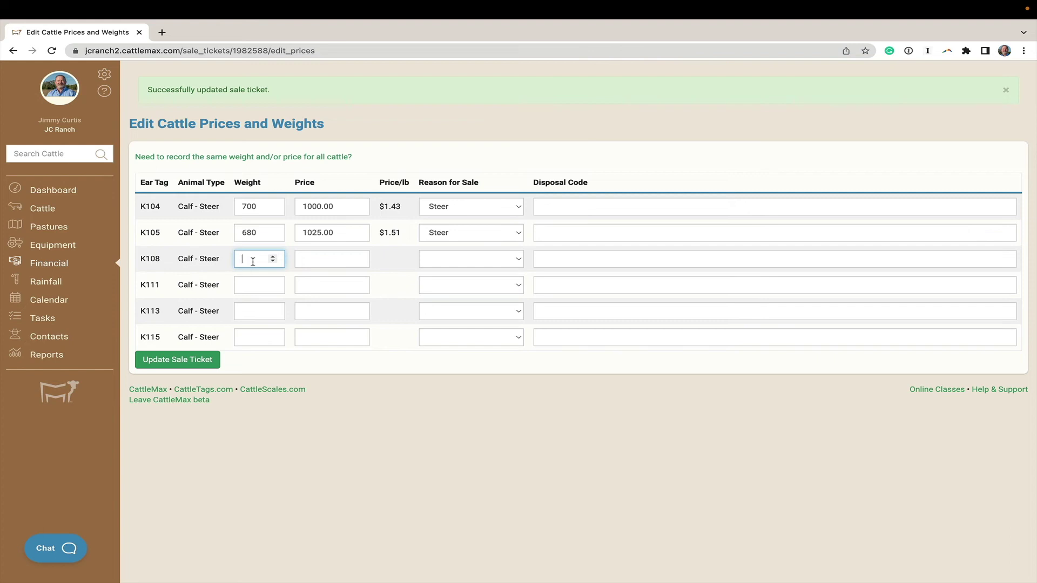
type("640")
left_click(313, 258)
type("990.00")
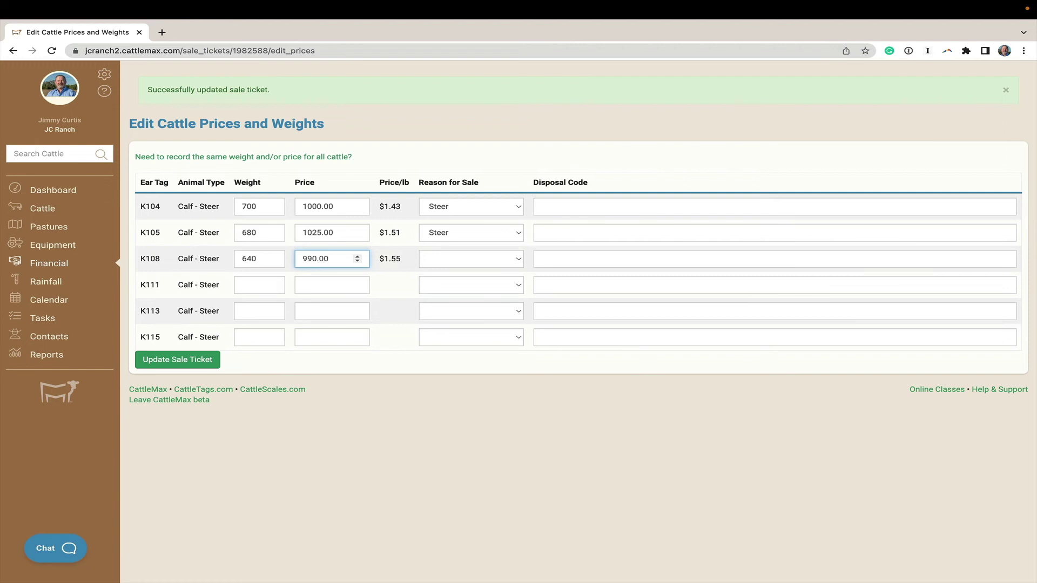
key("Tab")
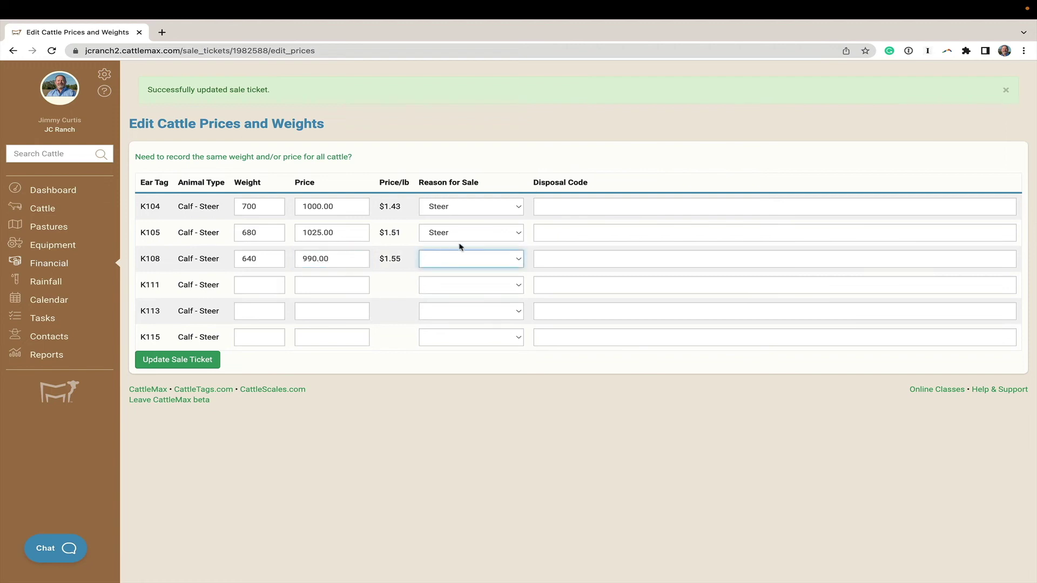
left_click(457, 260)
left_click(453, 285)
- Record calf K111 with weight 680, price 900.00 and Steer as the reason for sale
left_click(256, 285)
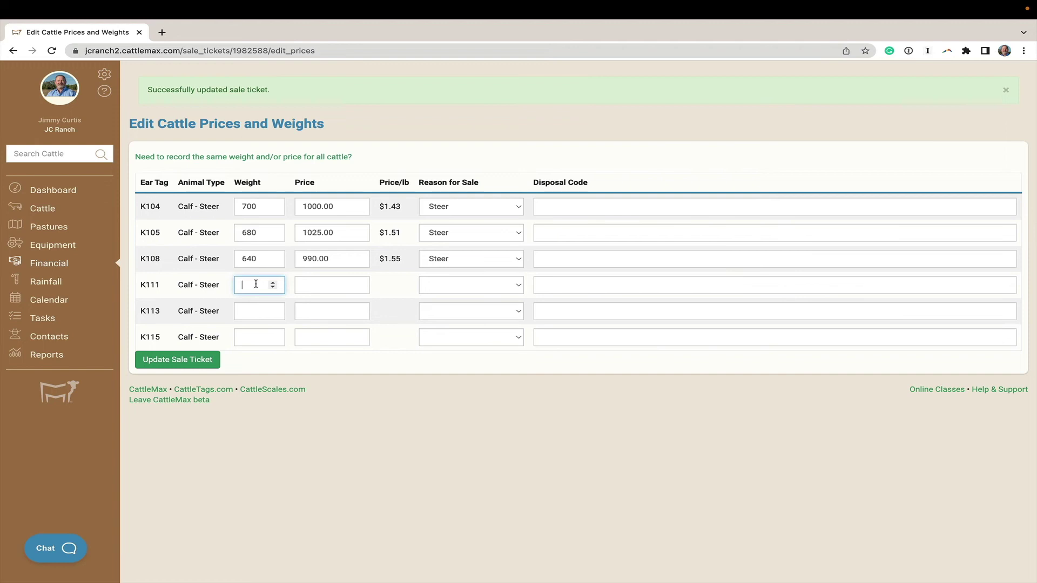
type("680")
left_click(308, 285)
type("9")
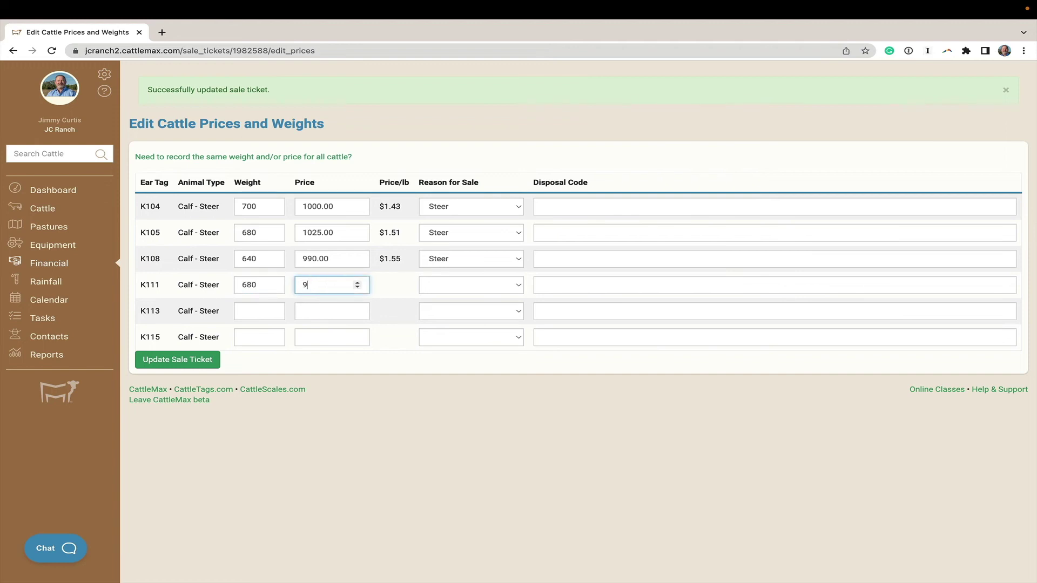
type("00.00")
key("Tab")
left_click(459, 285)
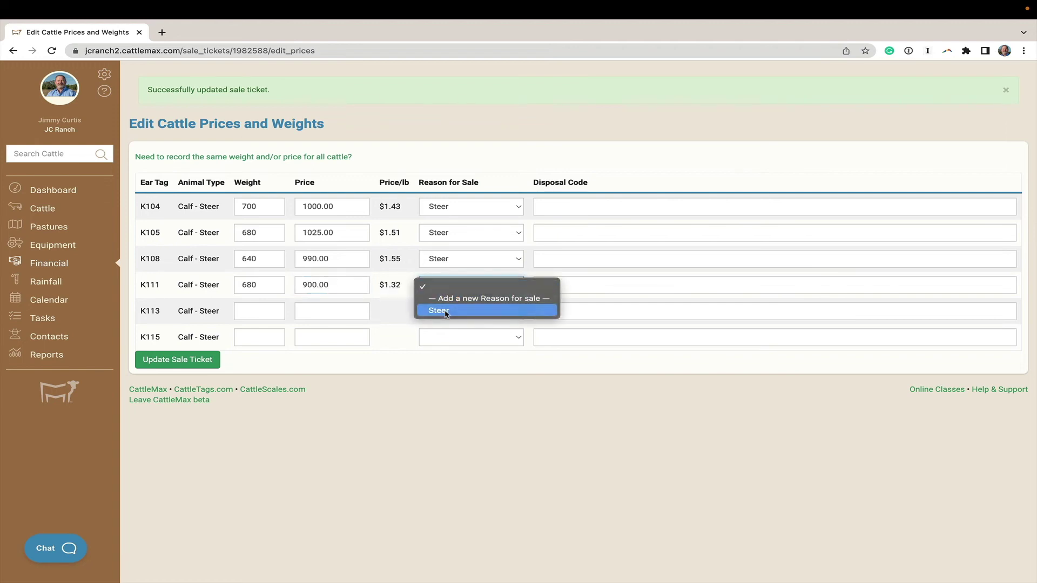
left_click(446, 311)
- Record calf K113 with weight 690, price 875.00 and Steer as the reason for sale
left_click(246, 312)
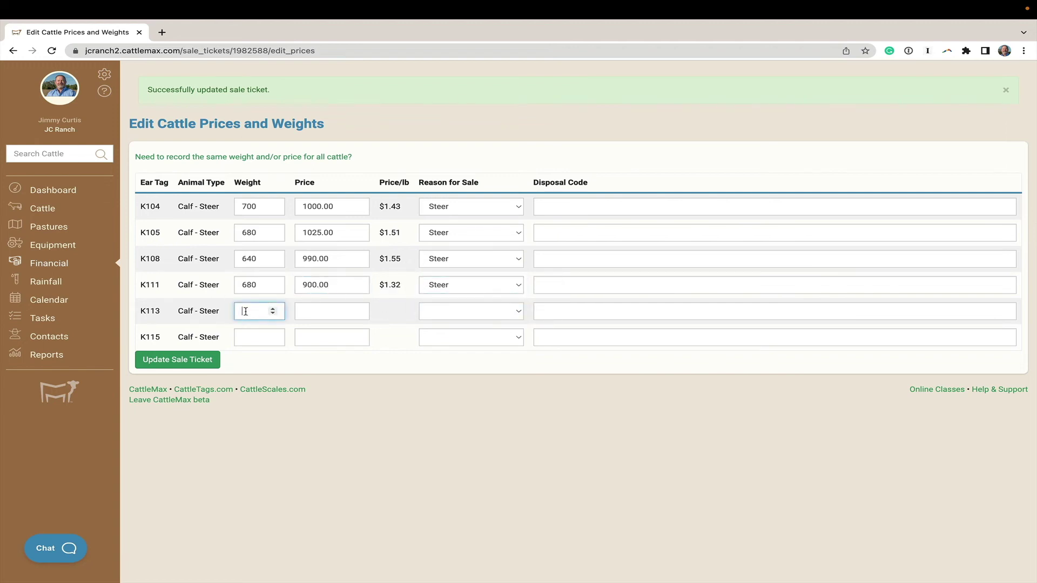
type("690")
left_click(306, 311)
type("875")
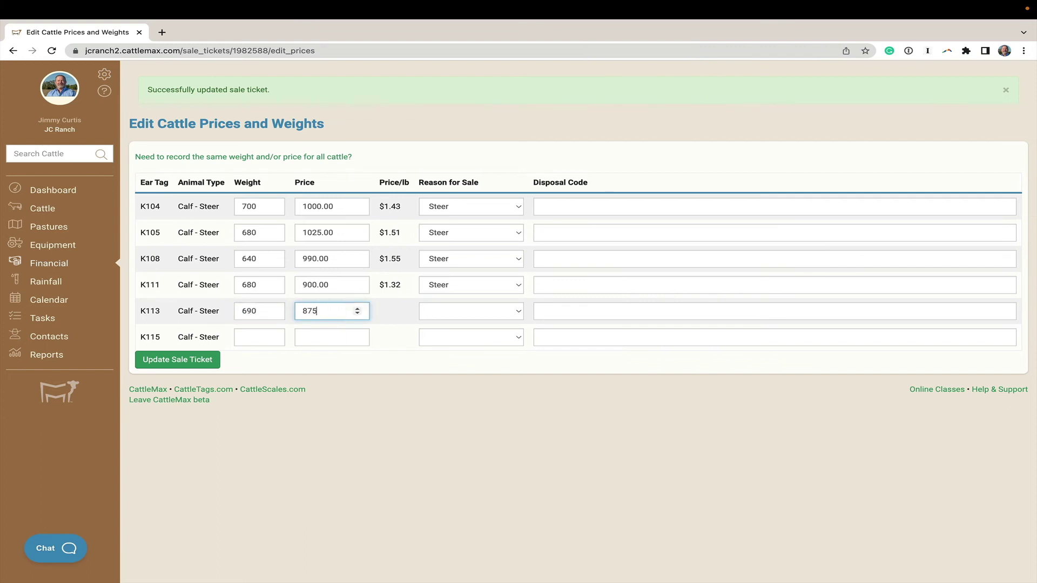
type(".00")
key("Tab")
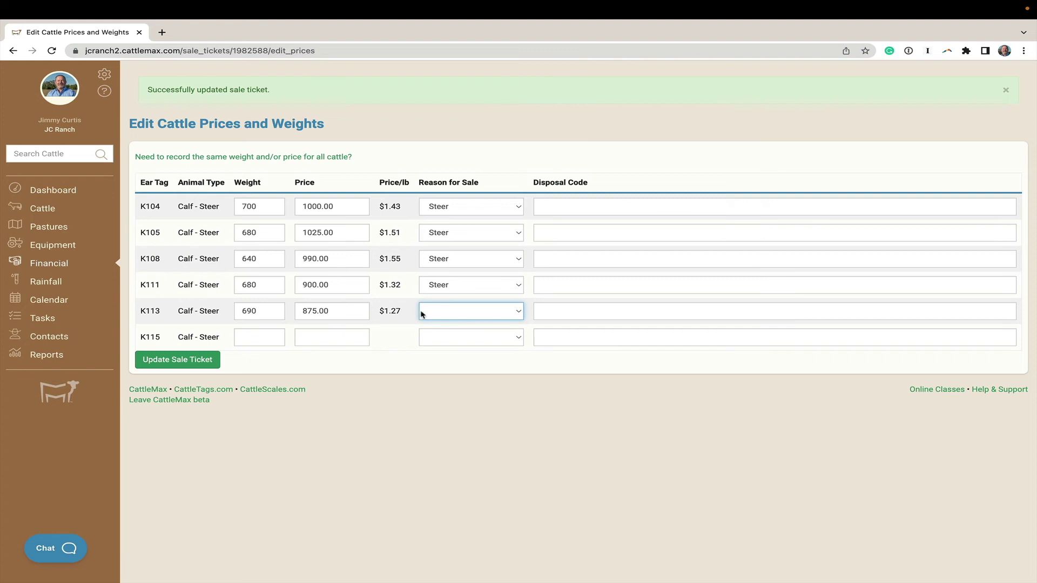
left_click(443, 313)
left_click(443, 337)
- Record calf K115 with weight 700, price 1005.00 and reason Steer, and update the sale ticket
left_click(253, 338)
type("700")
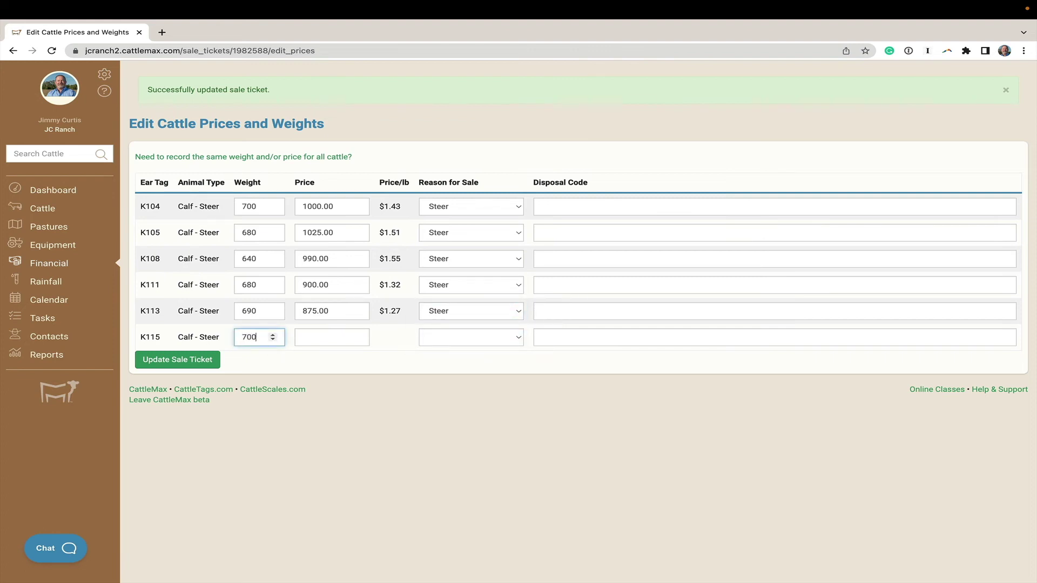
left_click(313, 338)
type("1005.00")
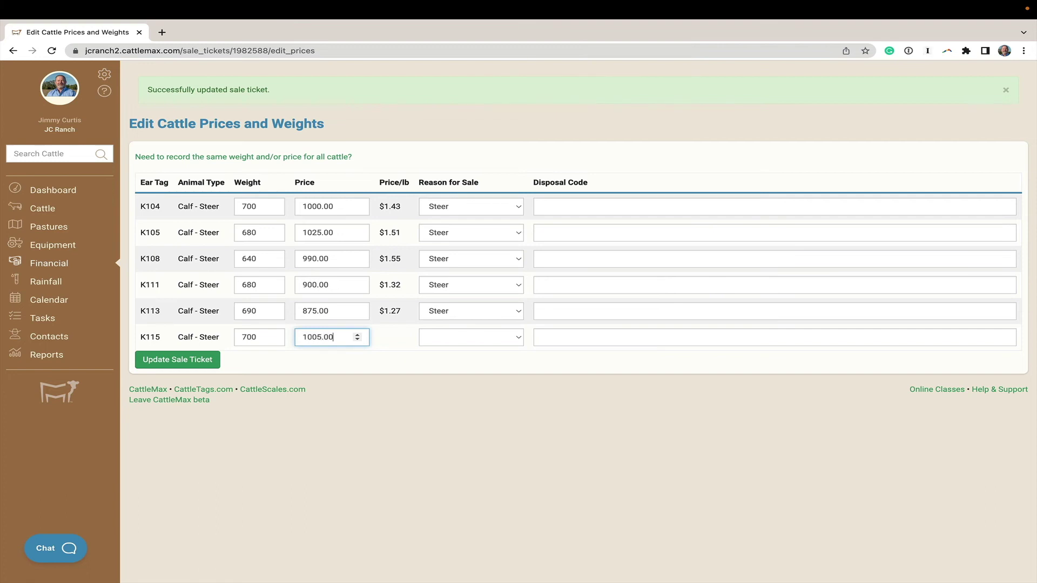
key("Tab")
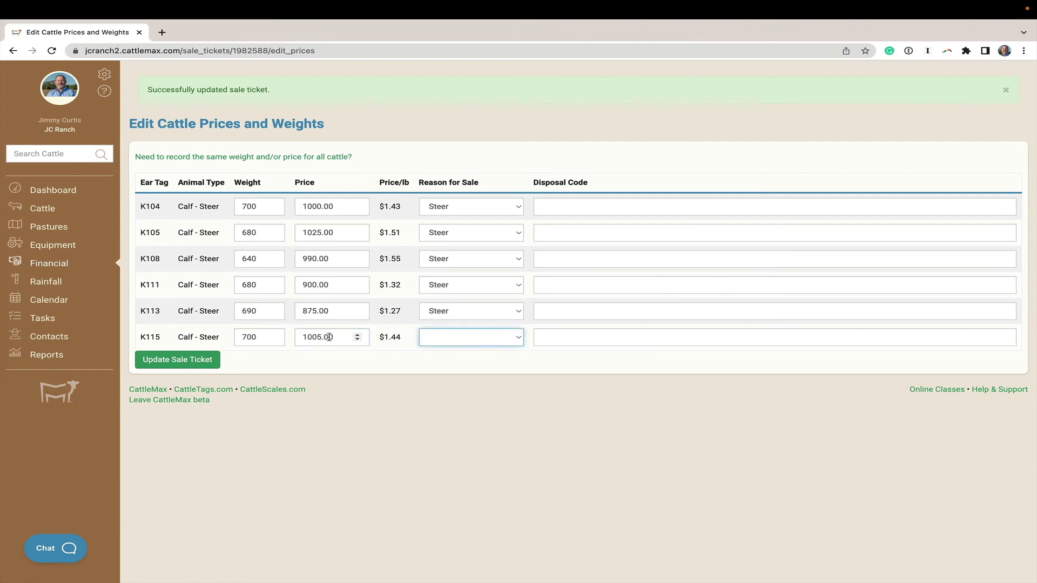
left_click(446, 343)
left_click(446, 363)
left_click(183, 360)
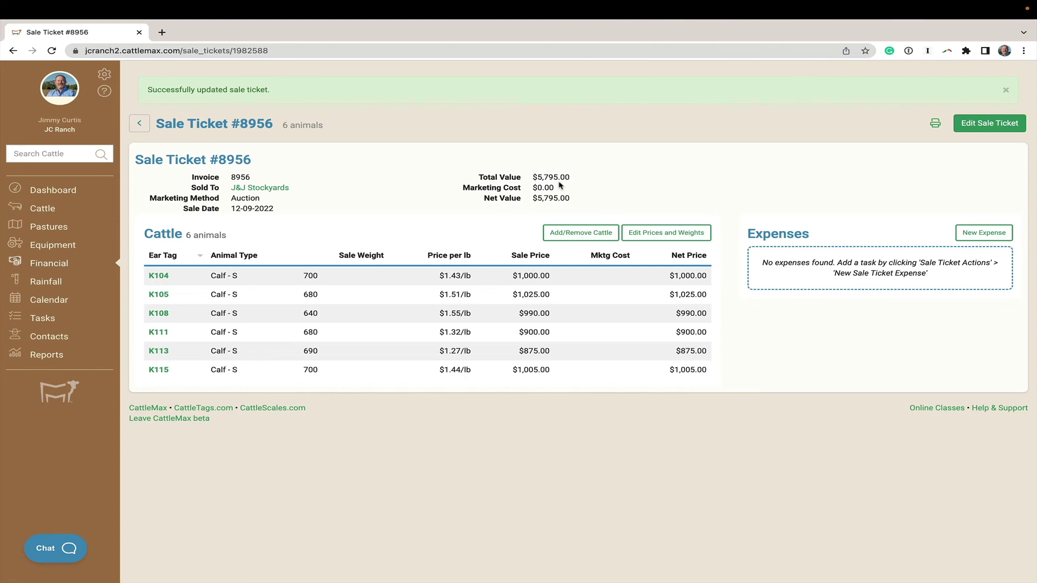
- Add a sale ticket expense with the new name Commission, applied per head, amount 25.50
left_click(979, 235)
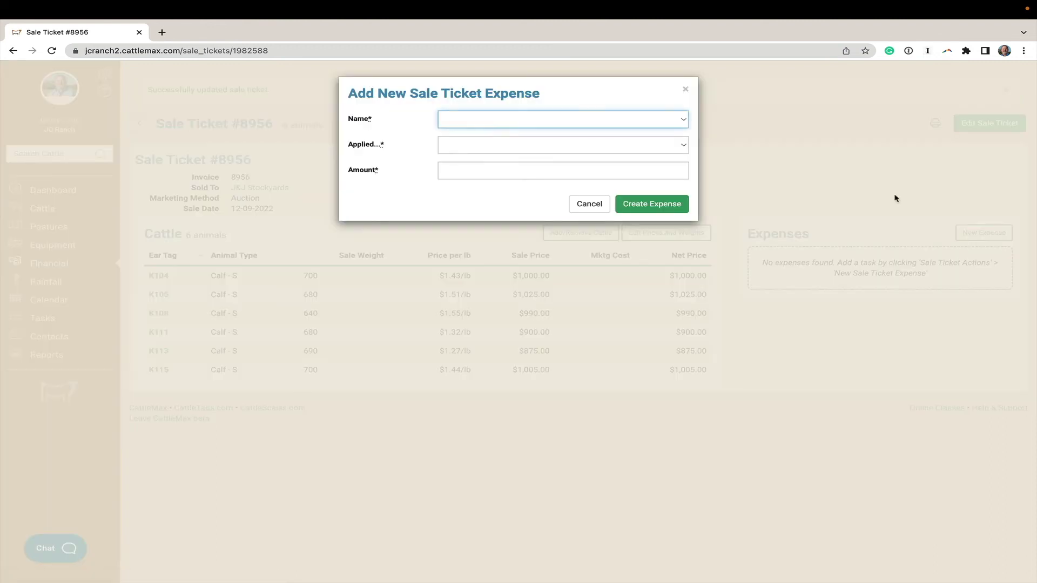
left_click(684, 120)
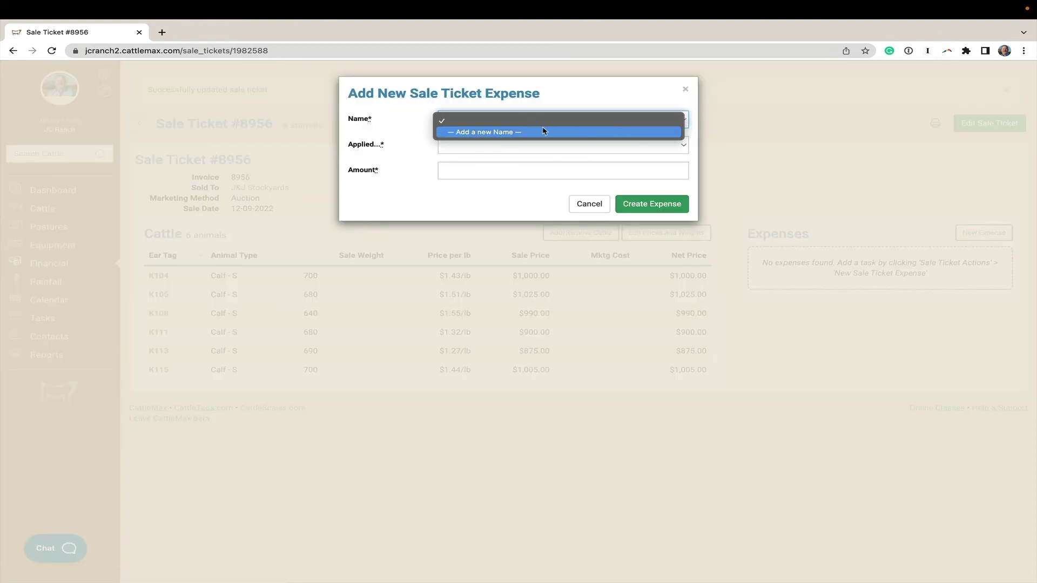
left_click(502, 132)
type("C")
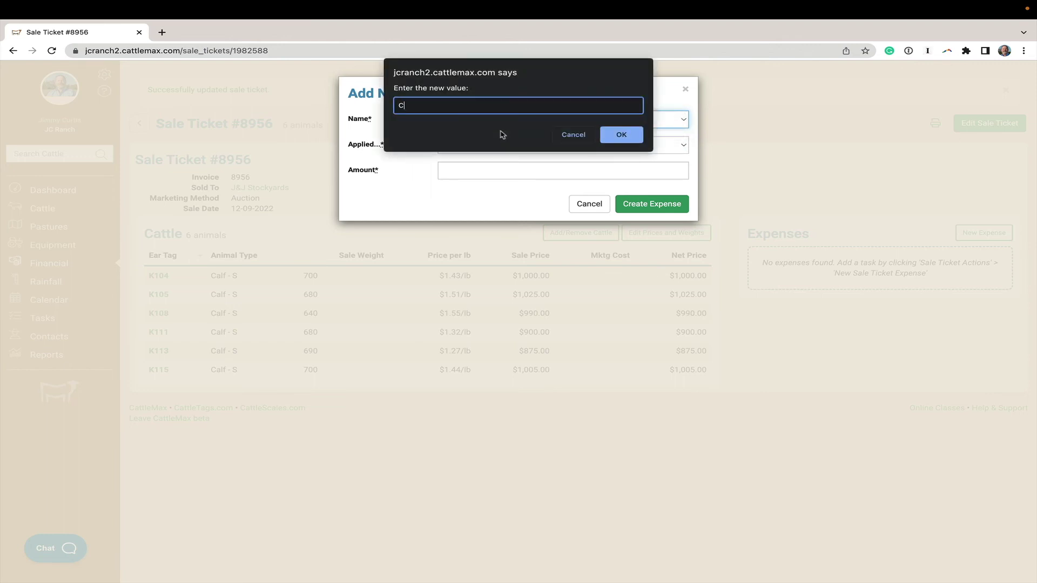
type("ommission")
left_click(618, 135)
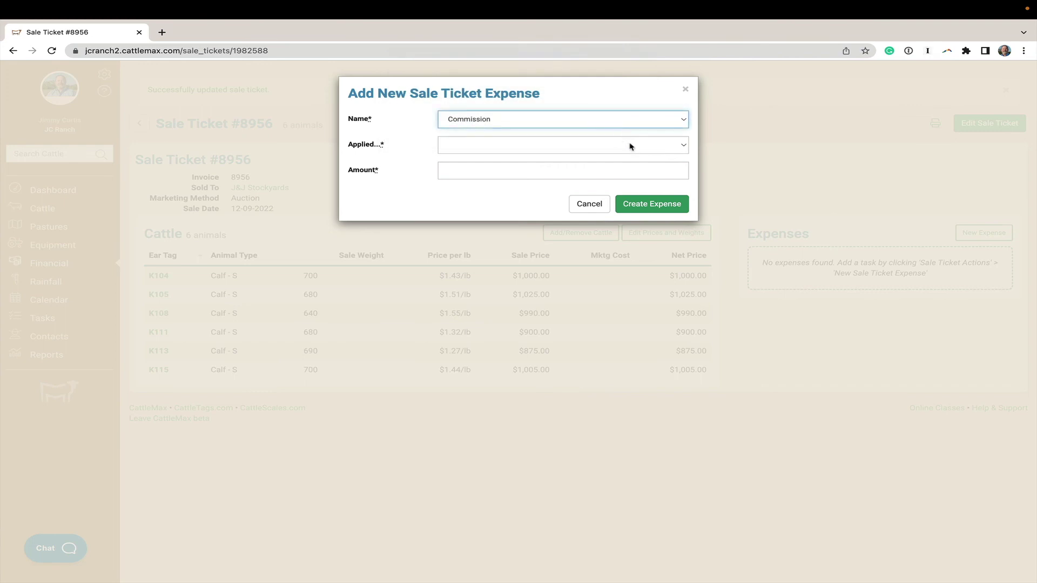
left_click(630, 146)
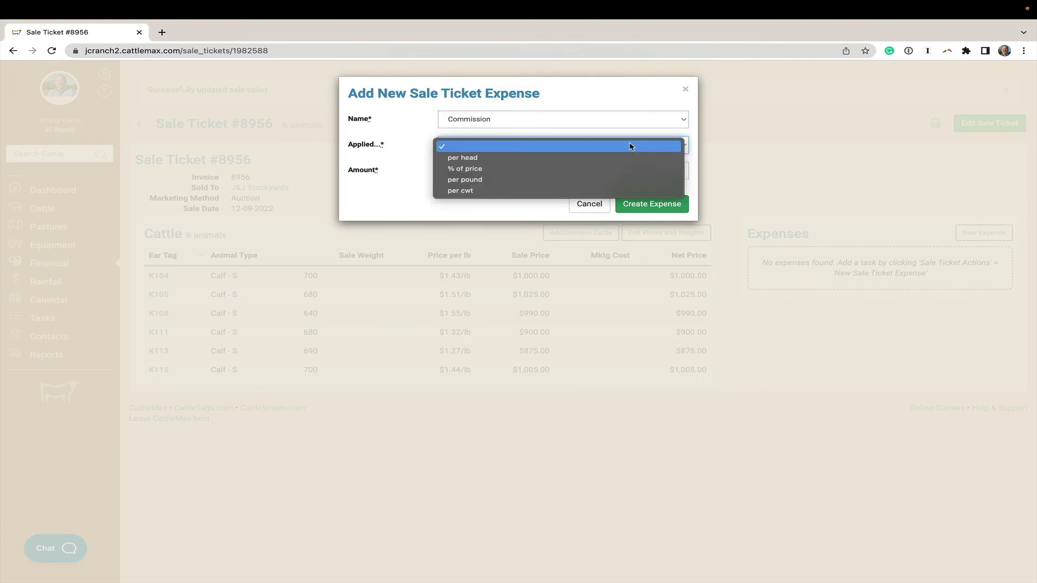
left_click(599, 157)
left_click(508, 167)
type("2")
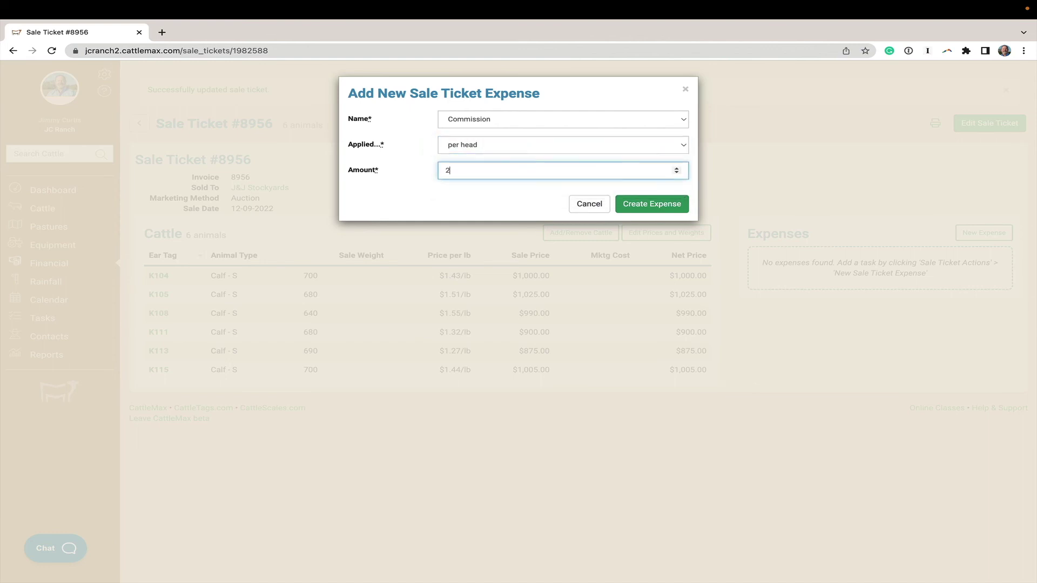
type("5.50")
left_click(643, 210)
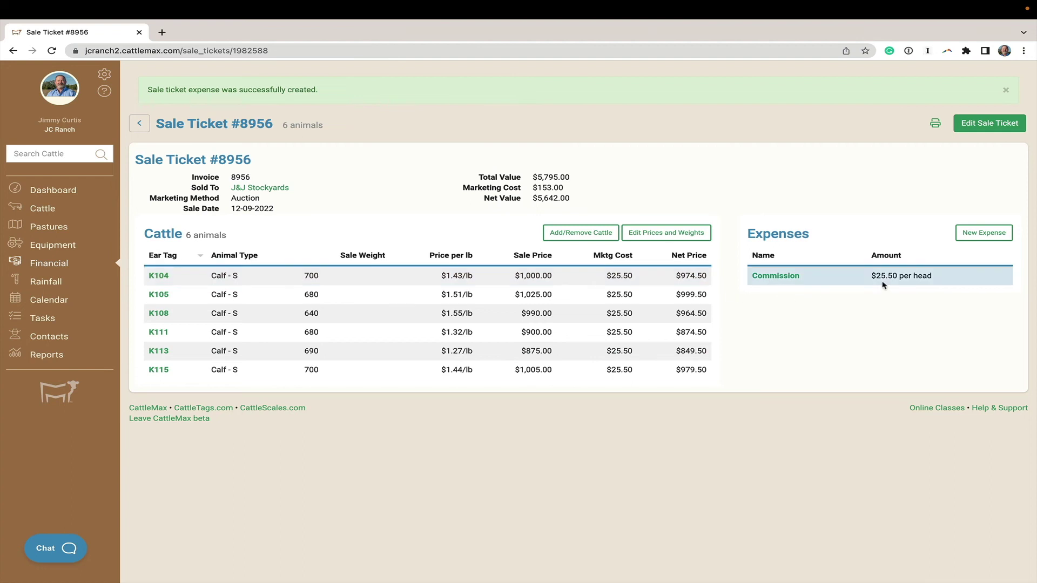
- Add a sale ticket expense with the new name Beef Check Off, applied per head, amount 2
left_click(979, 234)
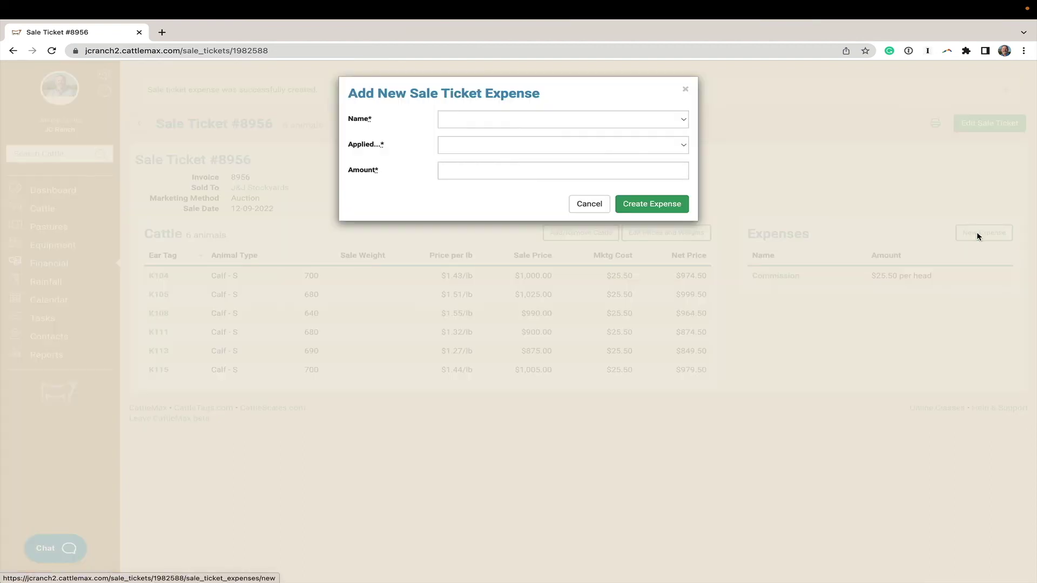
left_click(684, 123)
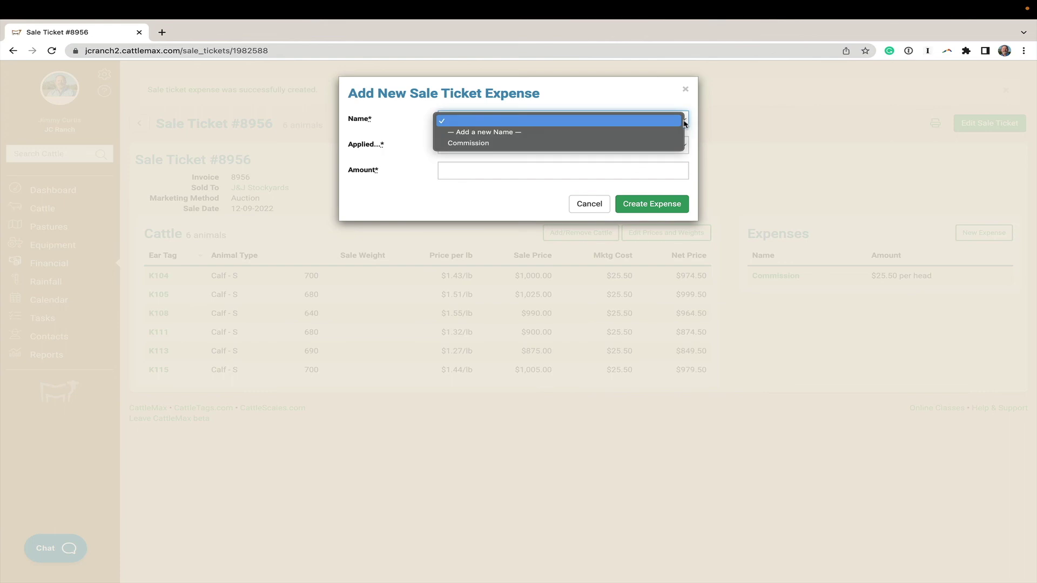
left_click(611, 132)
type("Beef Check")
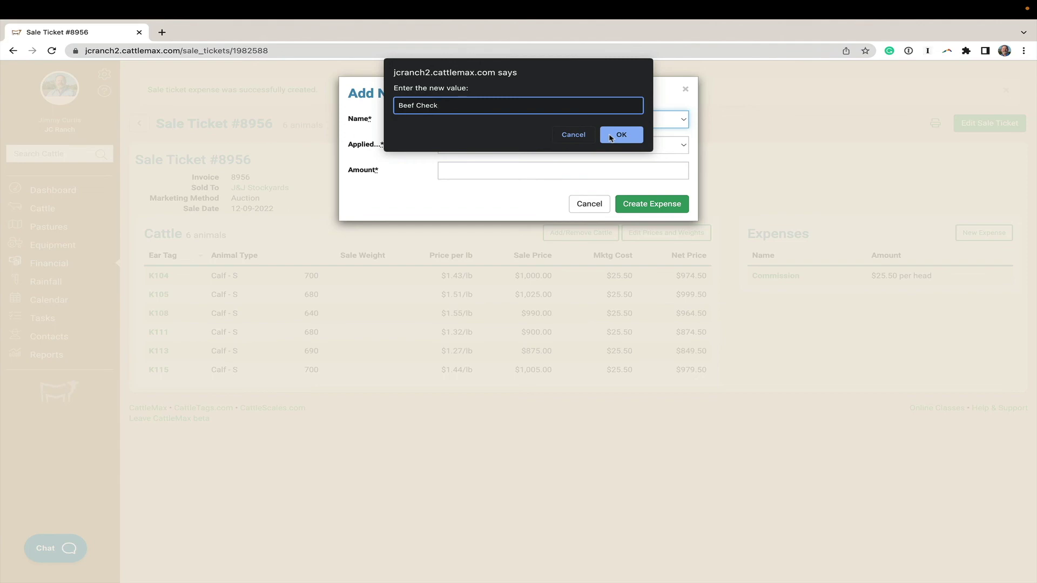
type(" Off")
left_click(625, 138)
left_click(624, 144)
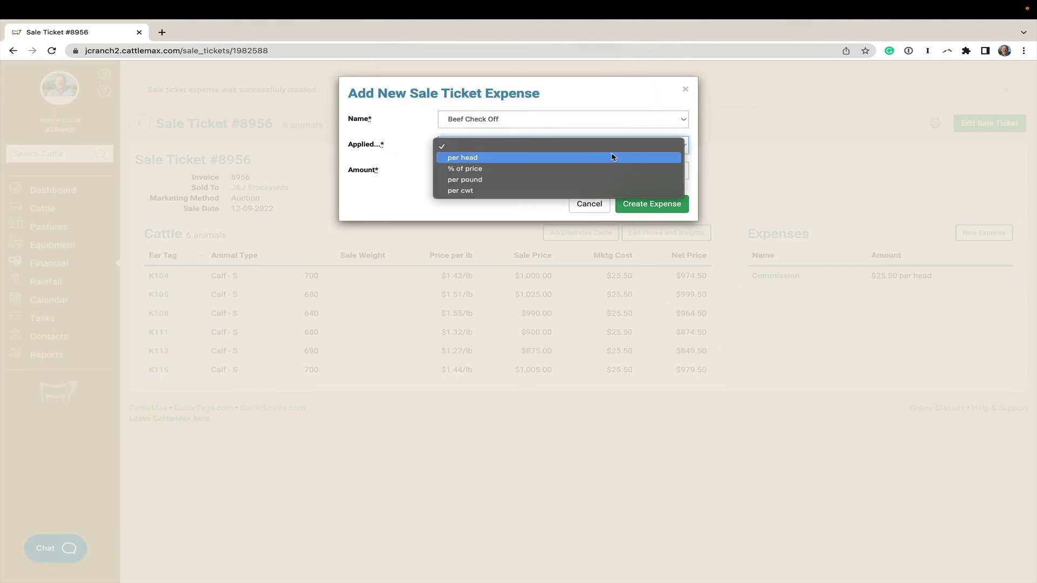
left_click(609, 157)
left_click(523, 169)
type("2")
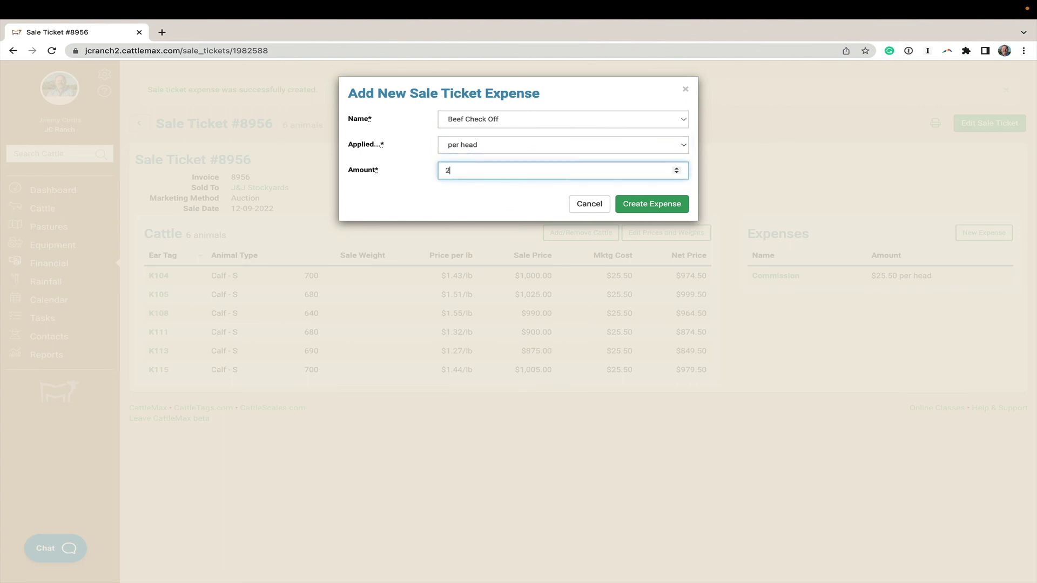
left_click(649, 205)
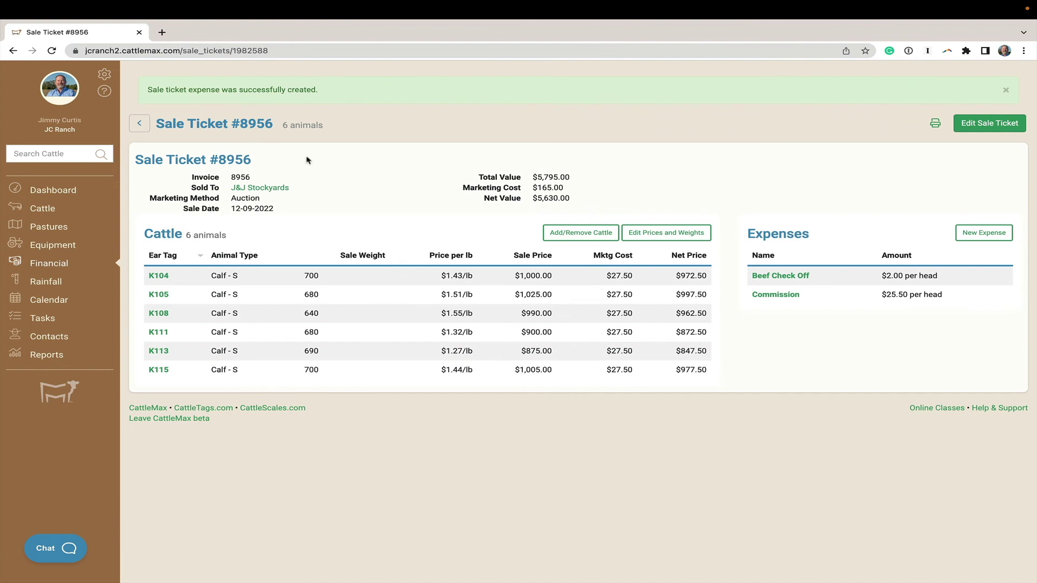
- Review the sale ticket list and the 2022 financial summary, and return to the dashboard
left_click(139, 123)
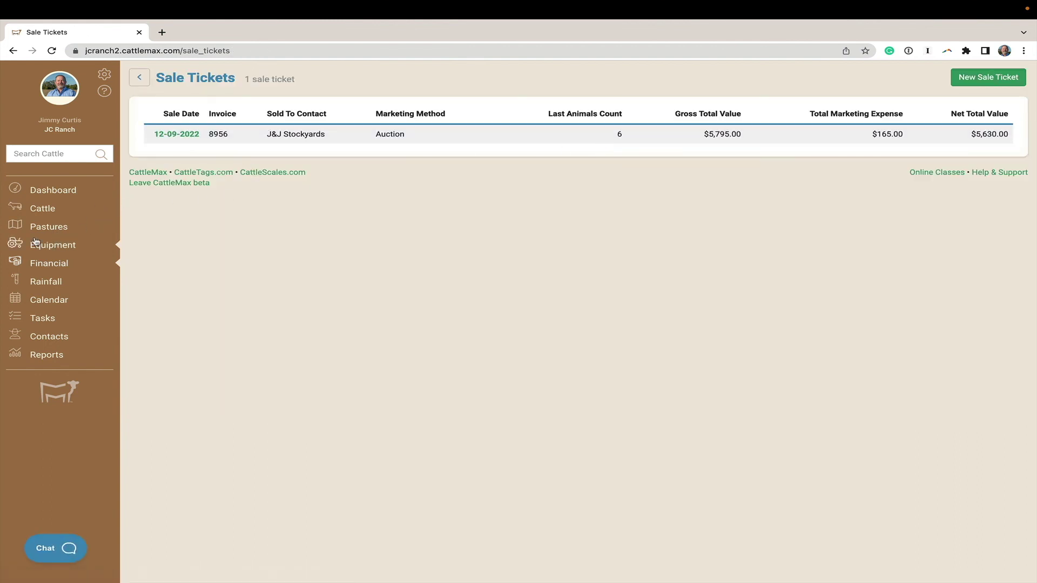
left_click(47, 265)
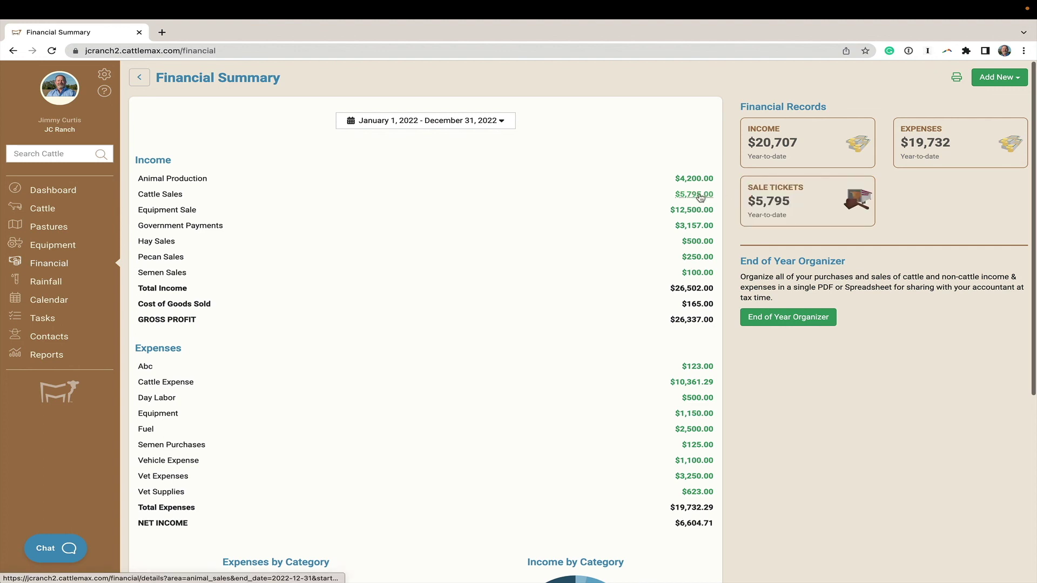
left_click(817, 208)
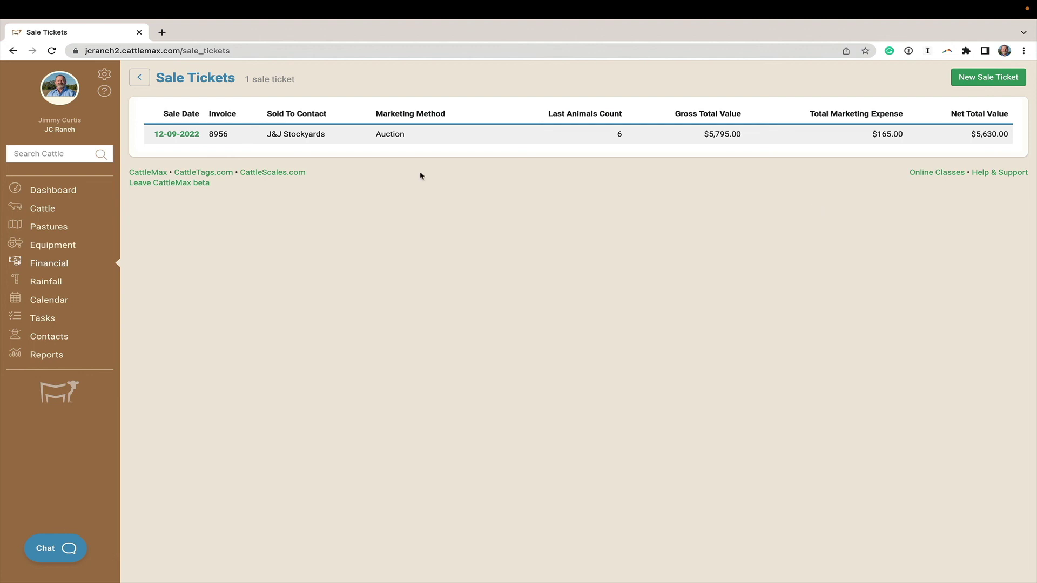
left_click(139, 79)
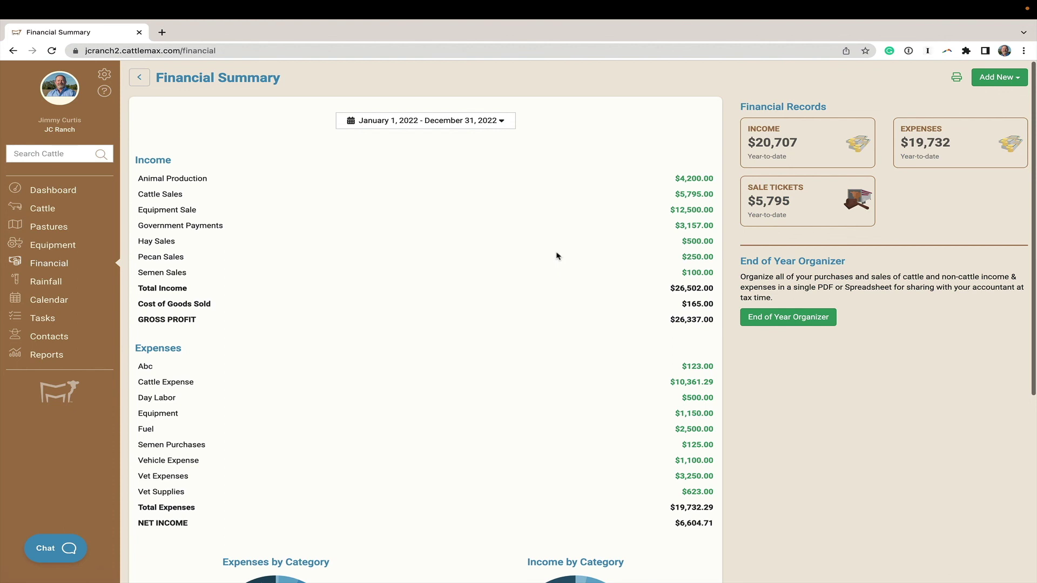
left_click(58, 192)
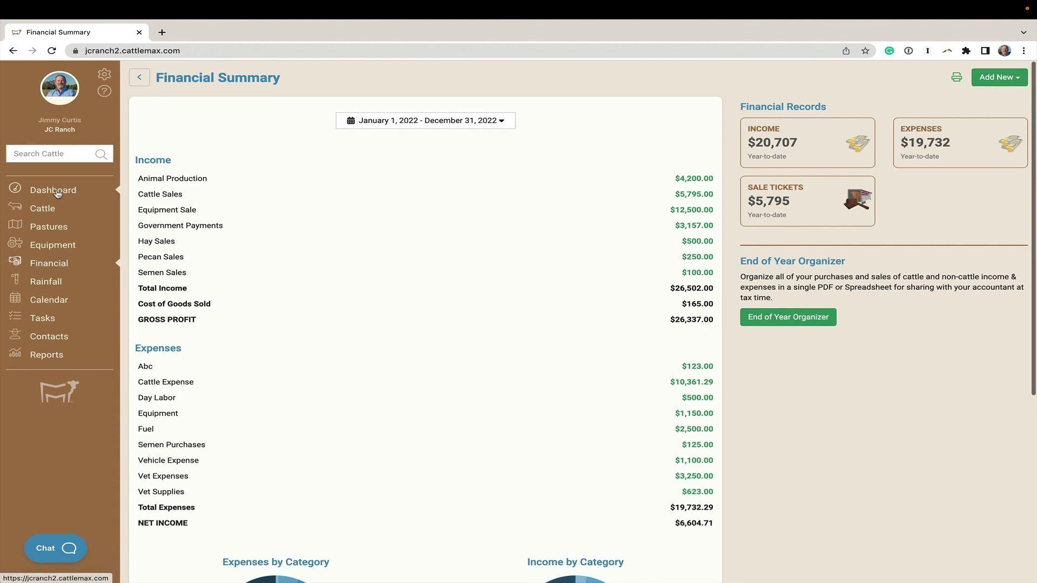